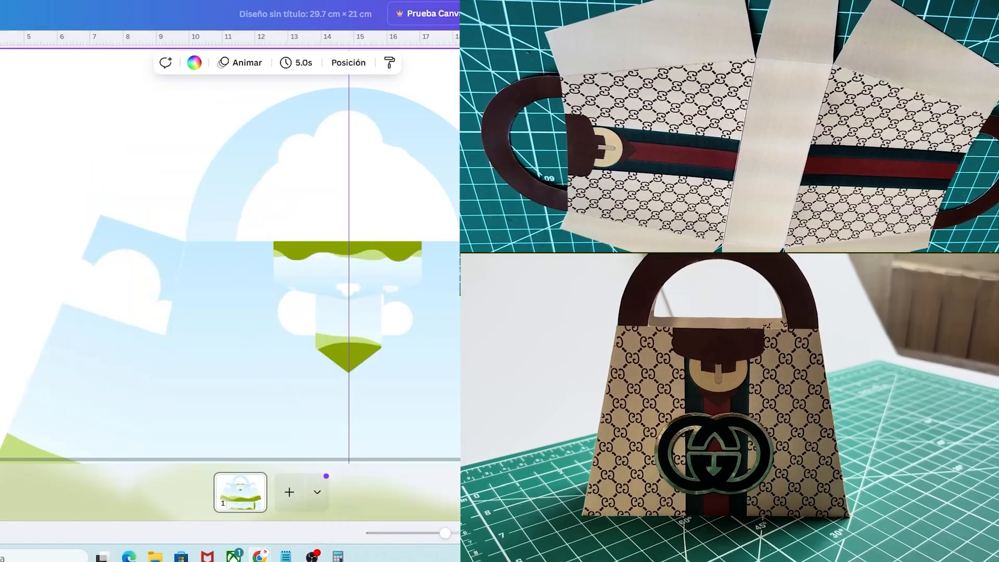
{"action": "left_click_drag", "start_coordinate": [444, 533], "coordinate": [428, 532]}
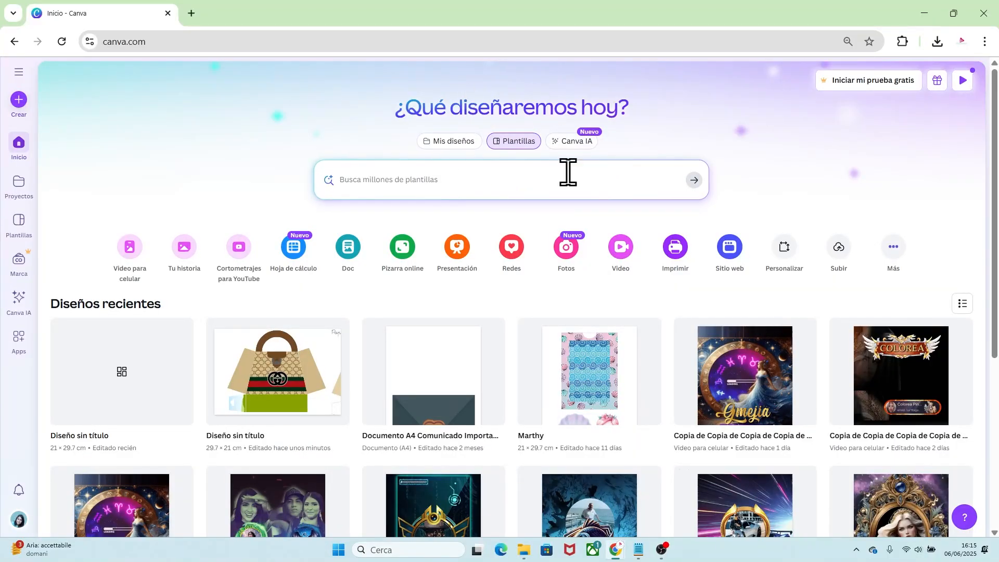
Create a custom-size blank design 29.7 cm wide and 21 cm high.
{"action": "left_click", "coordinate": [789, 251]}
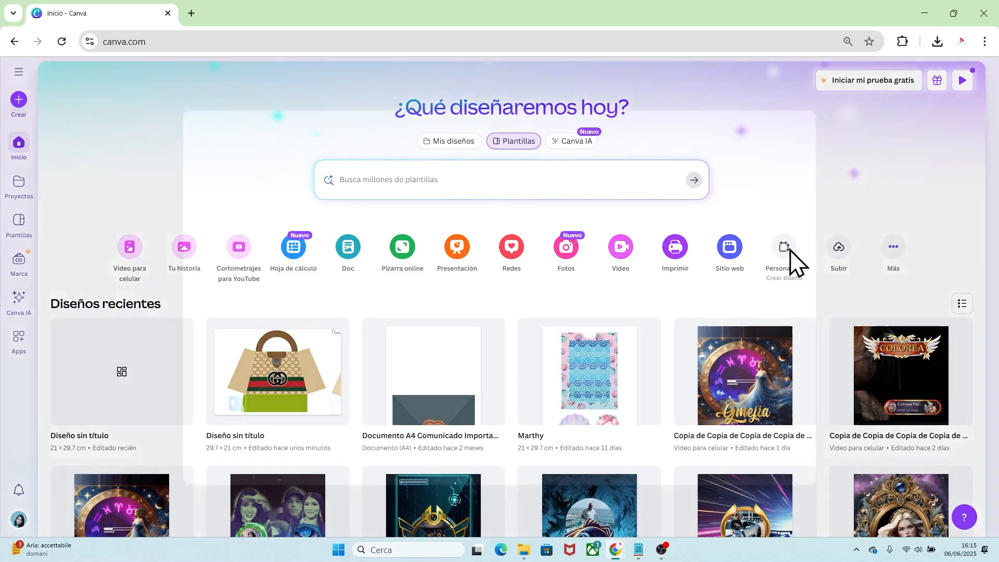
{"action": "left_click", "coordinate": [535, 143]}
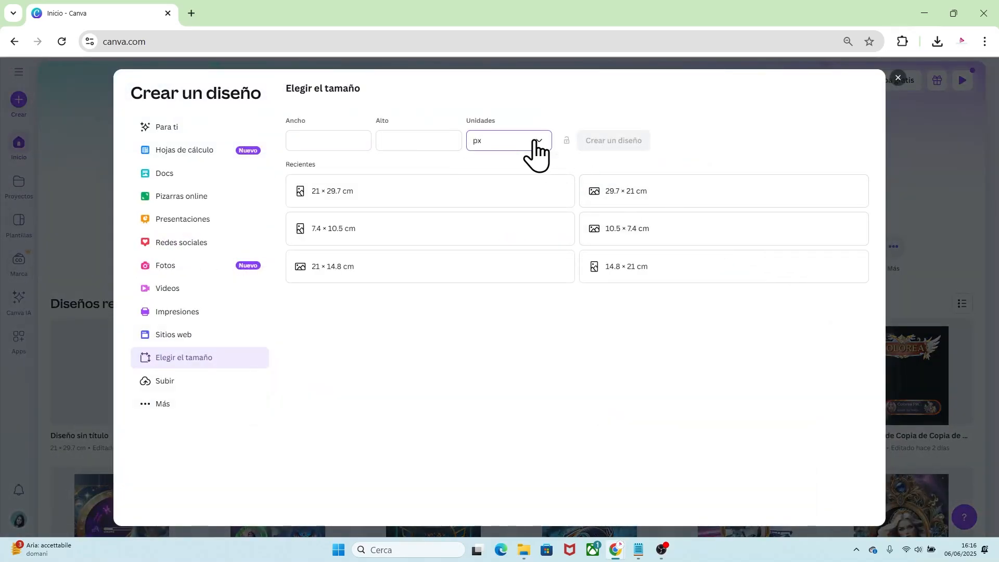
{"action": "left_click", "coordinate": [478, 233]}
{"action": "left_click", "coordinate": [345, 141]}
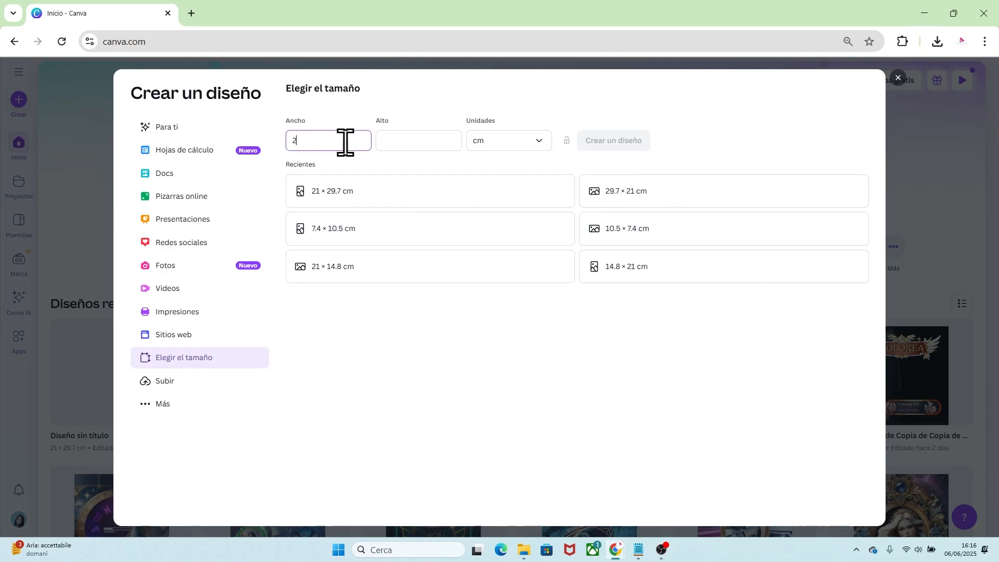
{"action": "left_click", "coordinate": [399, 138]}
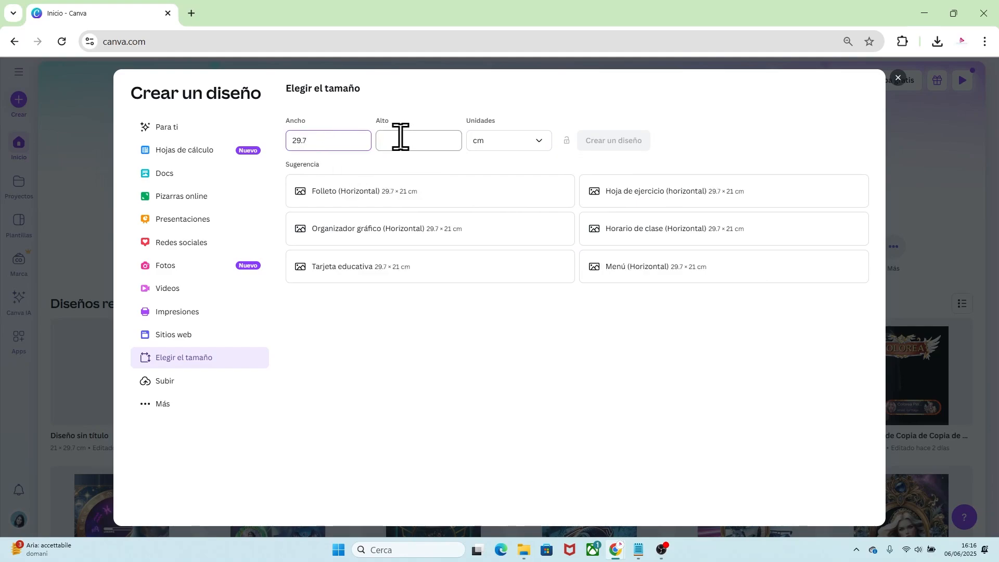
{"action": "type", "text": "21"}
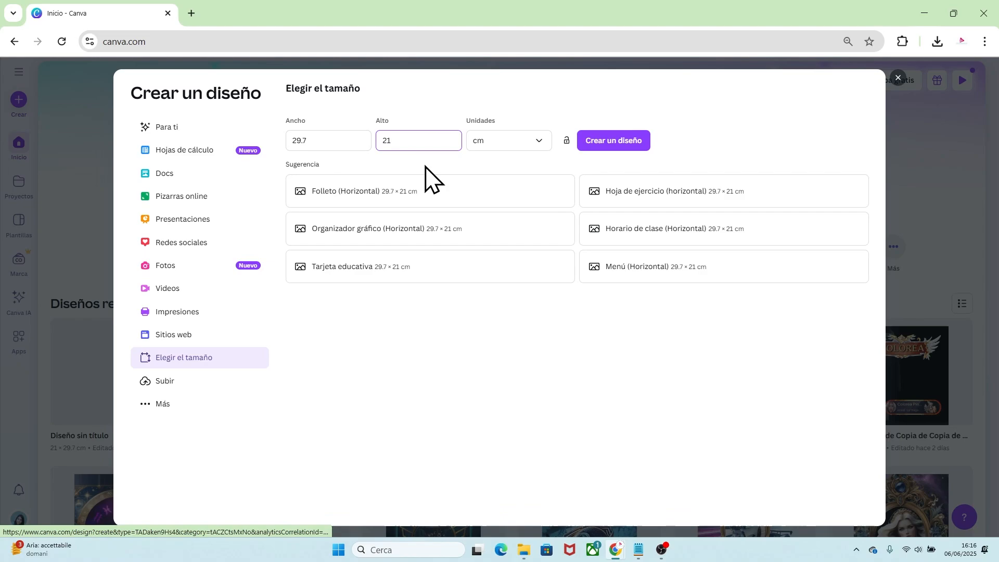
{"action": "left_click", "coordinate": [578, 143]}
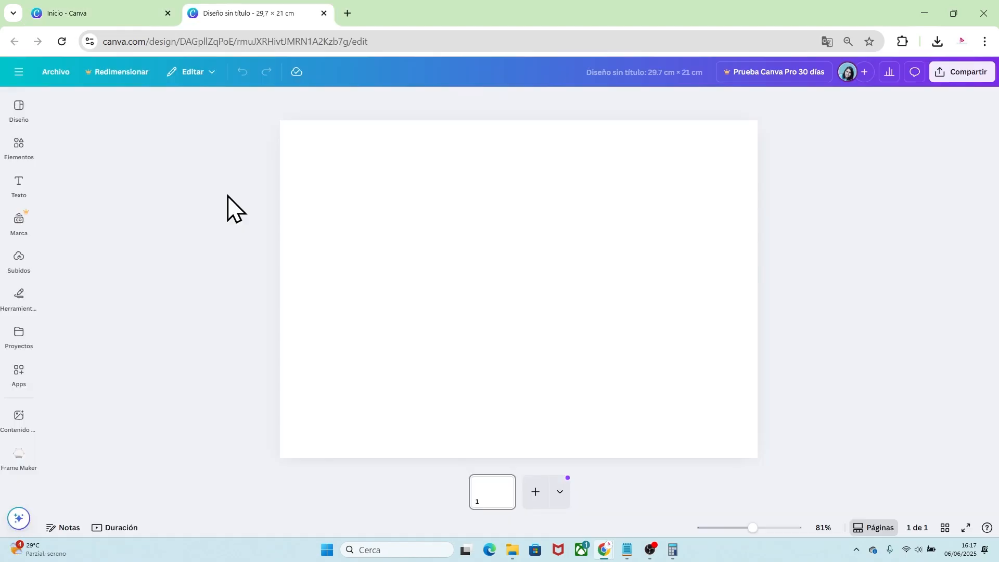
Show the rulers and guides and place a vertical guide at the horizontal centre of the page.
{"action": "left_click", "coordinate": [49, 73]}
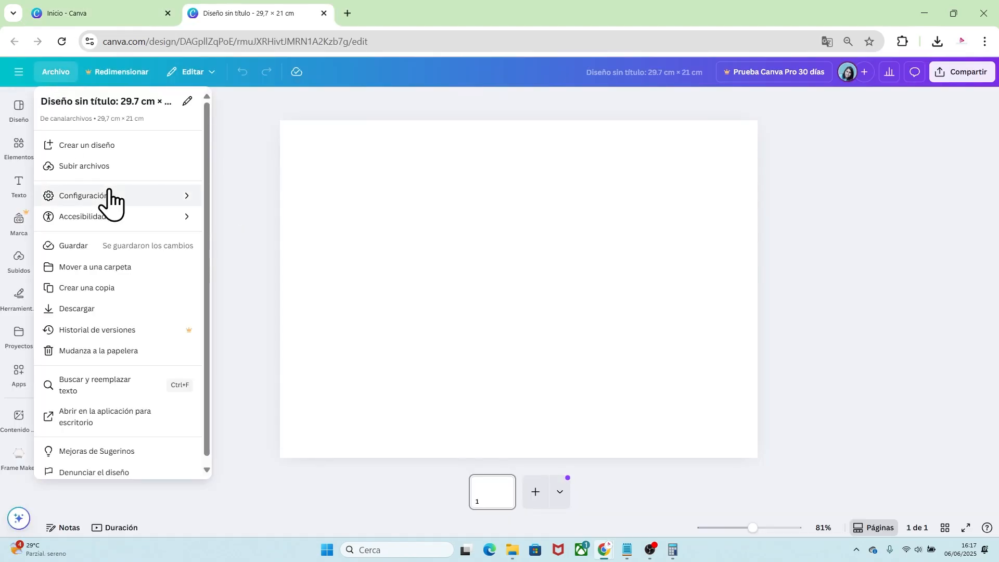
{"action": "mouse_move", "coordinate": [108, 197]}
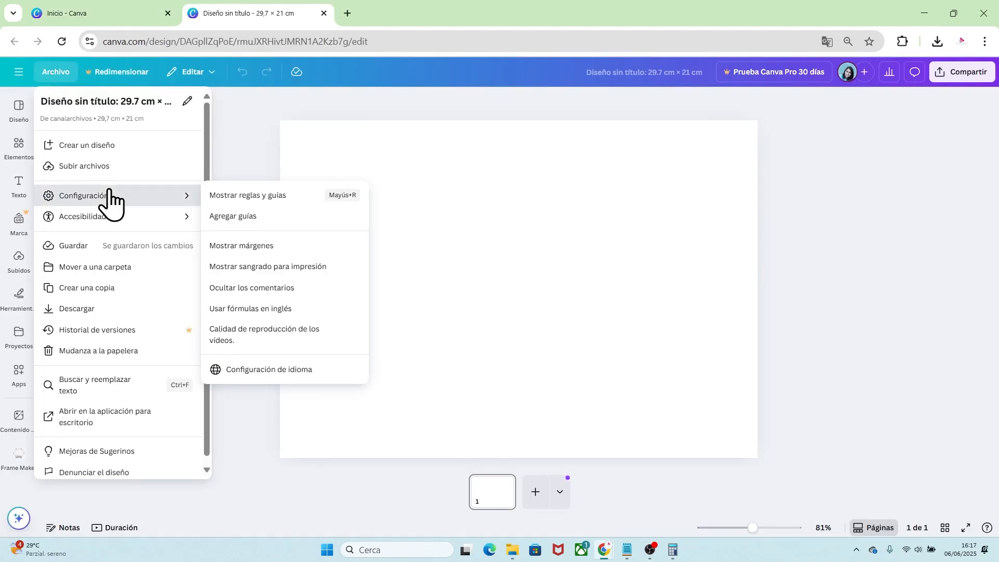
{"action": "left_click", "coordinate": [252, 196]}
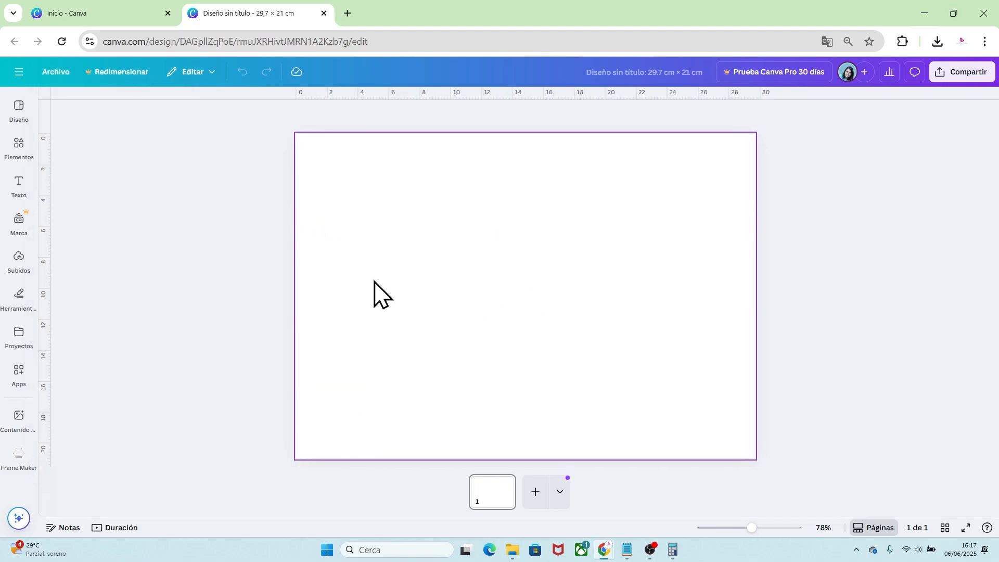
{"action": "left_click_drag", "start_coordinate": [50, 239], "coordinate": [525, 312]}
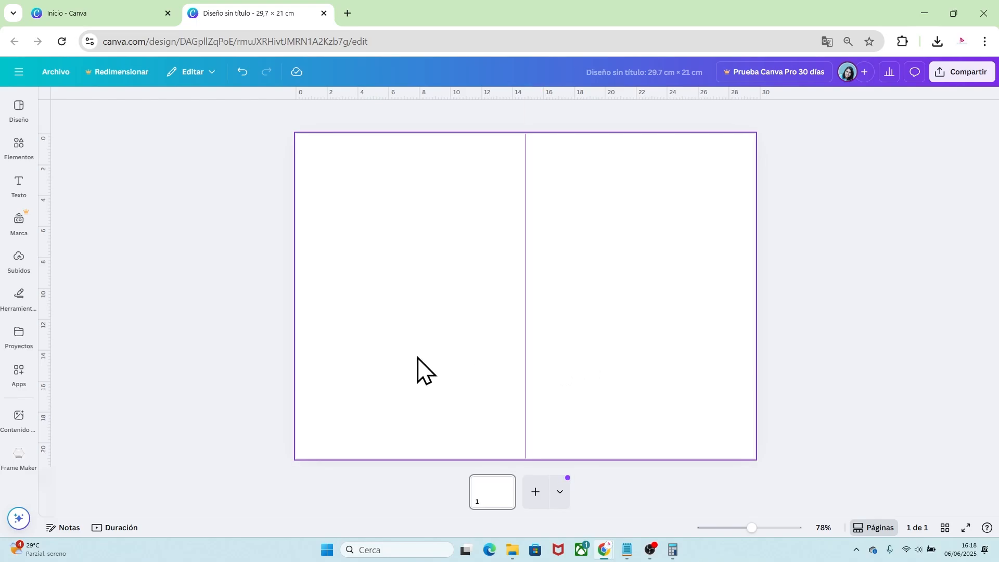
Search the apps for FRAME MAKER and open the frame maker app.
{"action": "left_click", "coordinate": [20, 372]}
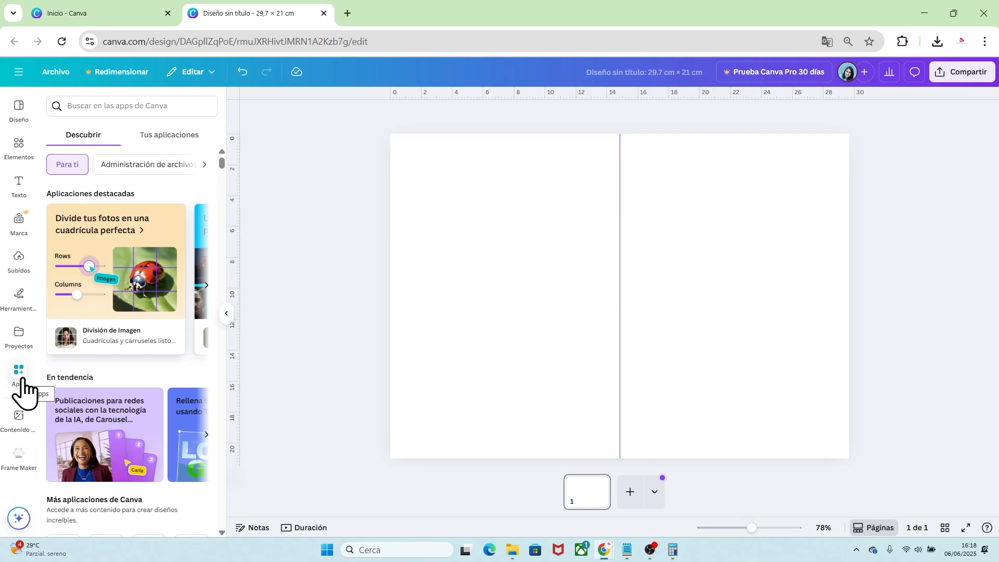
{"action": "left_click", "coordinate": [106, 106]}
{"action": "type", "text": "FRAME"}
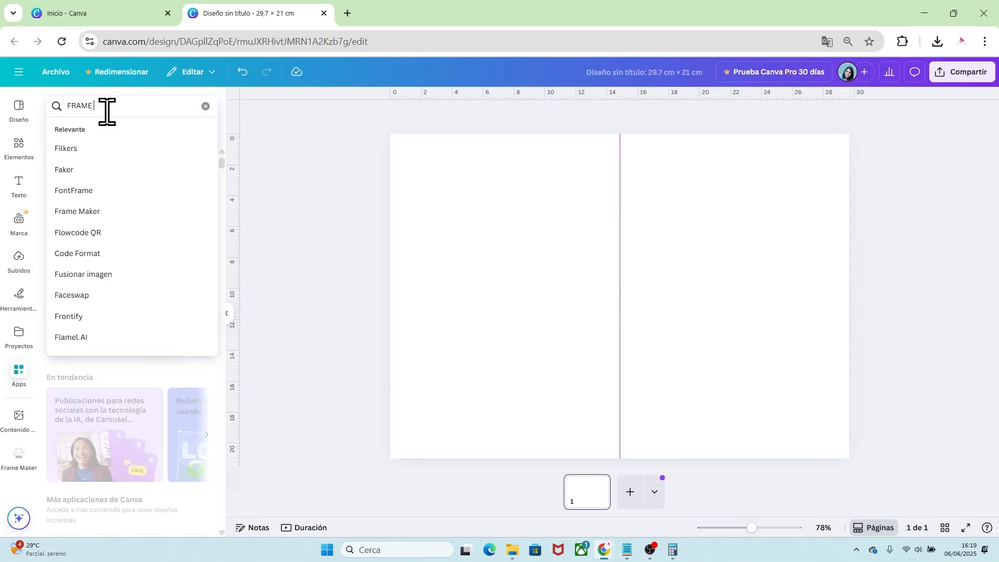
{"action": "type", "text": " MAKER"}
{"action": "key", "text": "Return"}
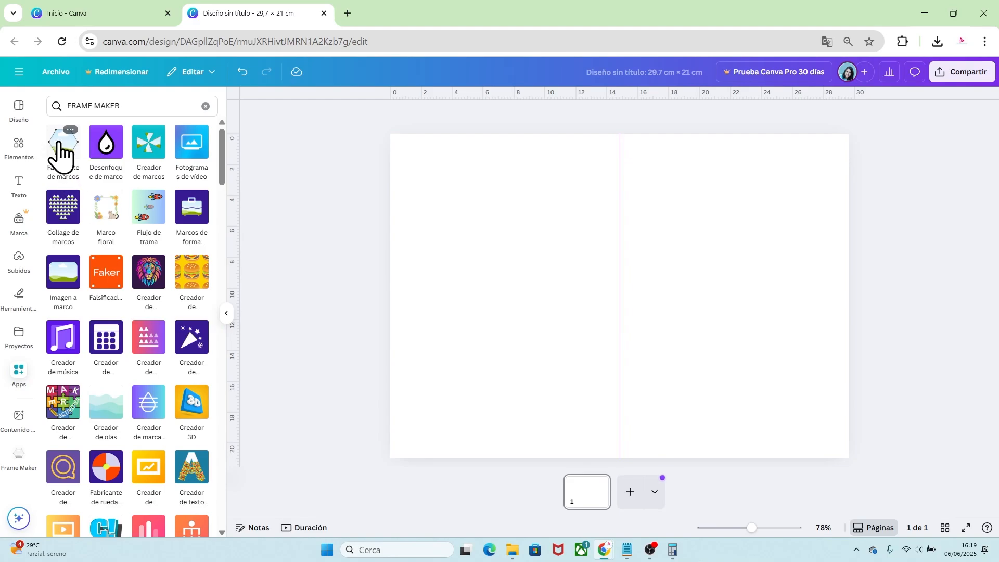
{"action": "left_click", "coordinate": [60, 154]}
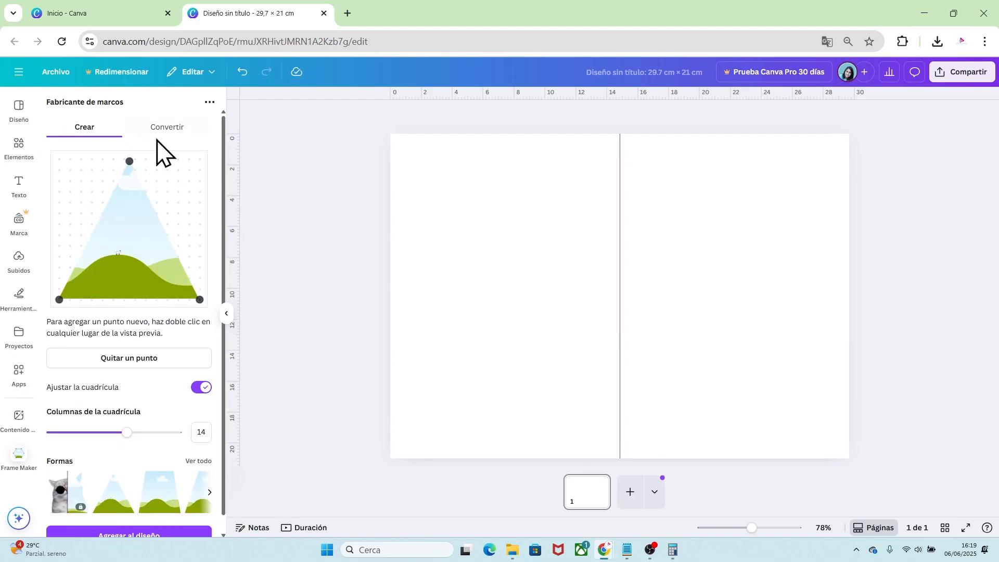
Choose the trapezoid from the frame maker's full shape list and add it to the design.
{"action": "scroll", "coordinate": [223, 172], "scroll_direction": "down", "scroll_amount": 1}
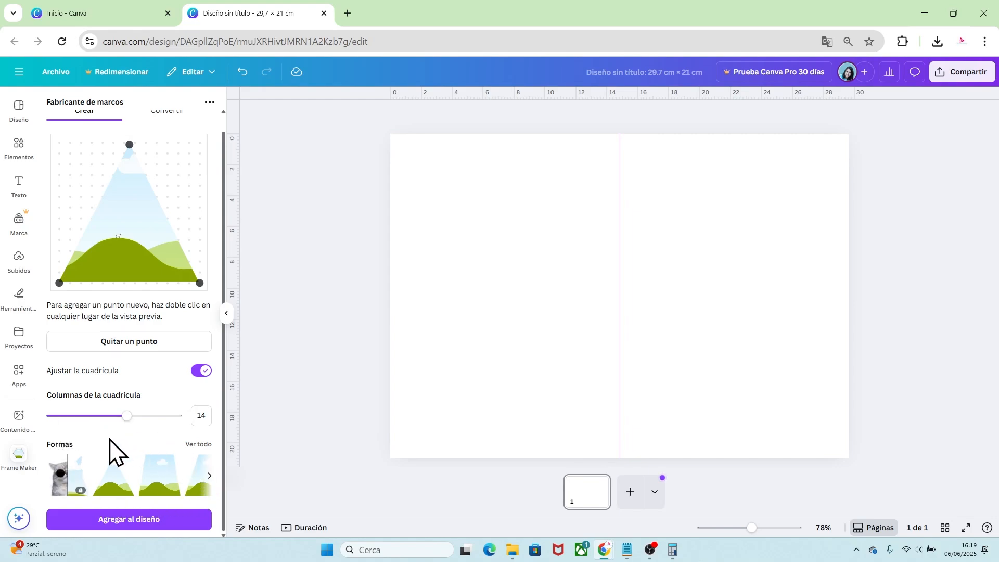
{"action": "left_click", "coordinate": [200, 445]}
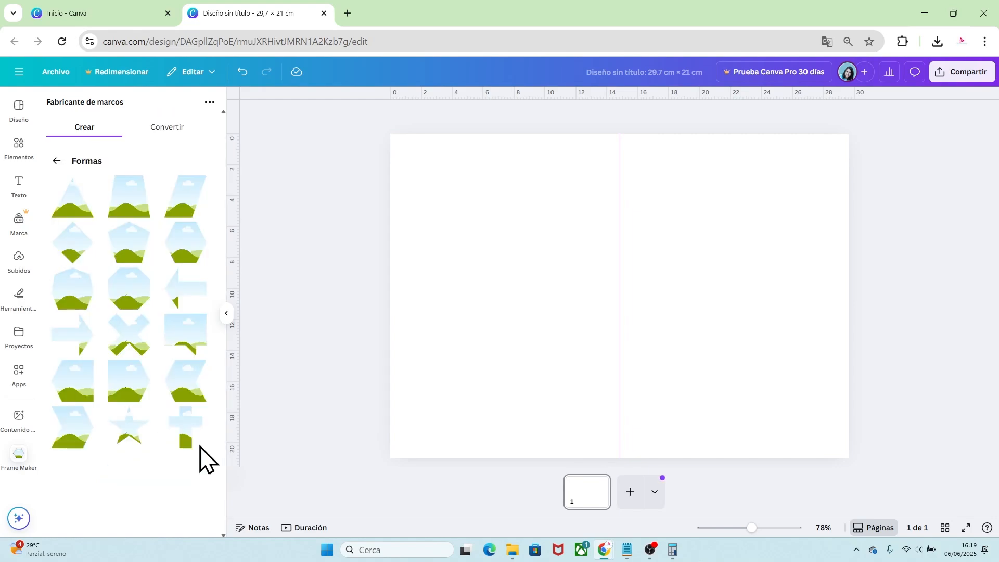
{"action": "left_click", "coordinate": [128, 204]}
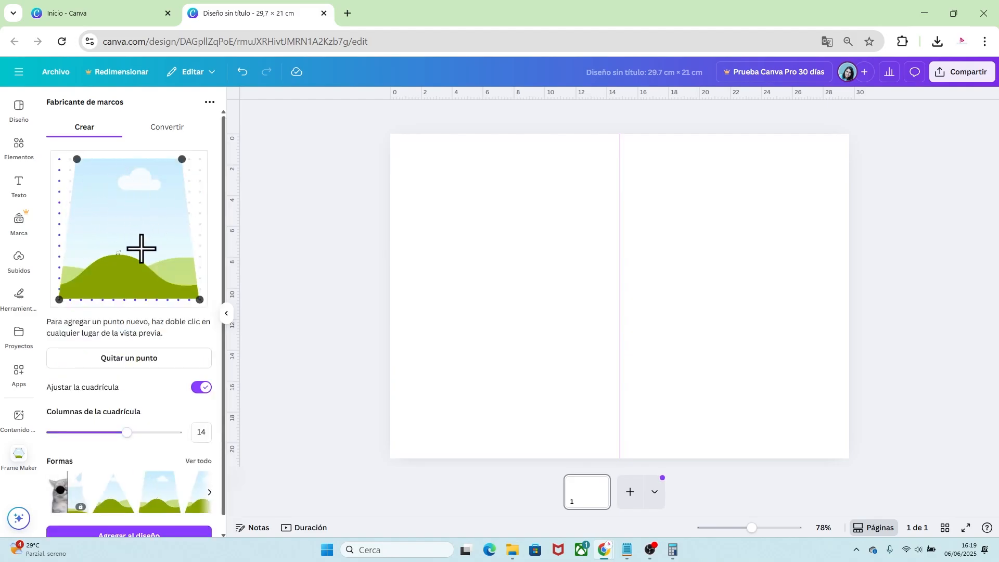
{"action": "scroll", "coordinate": [222, 395], "scroll_direction": "down", "scroll_amount": 1}
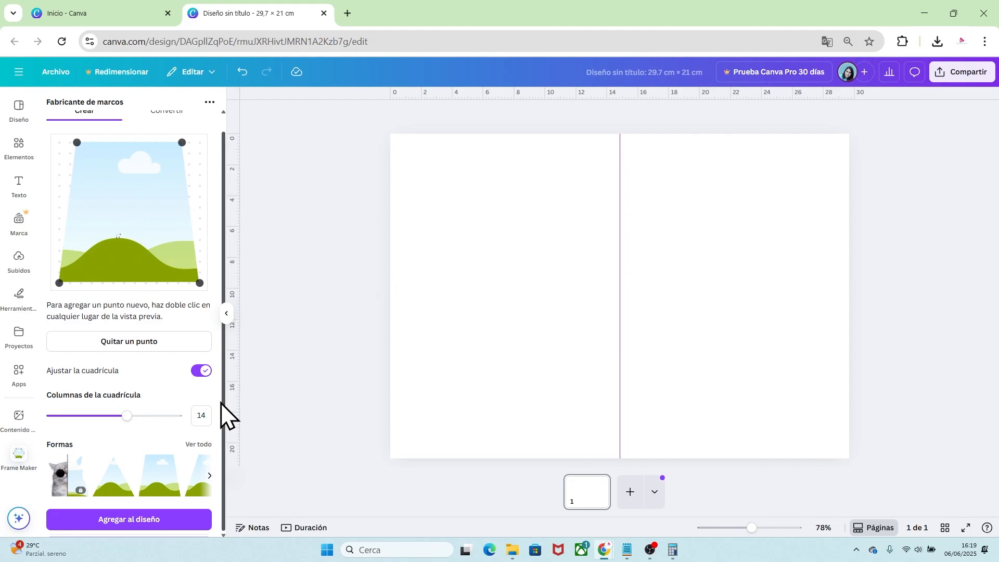
{"action": "left_click", "coordinate": [136, 531]}
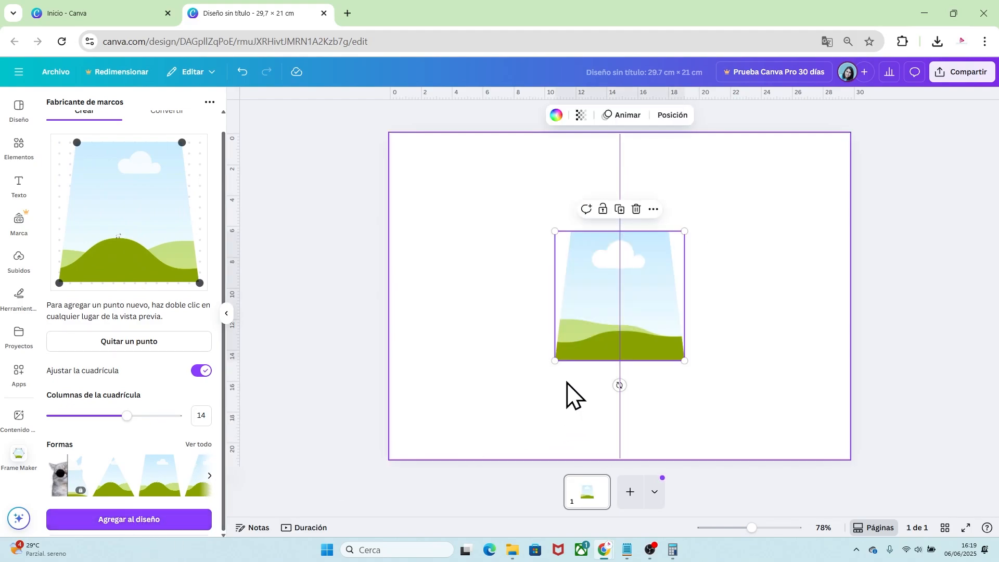
Shrink the trapezoid frame and place it near the lower-left corner of the page.
{"action": "left_click_drag", "start_coordinate": [575, 324], "coordinate": [473, 330]}
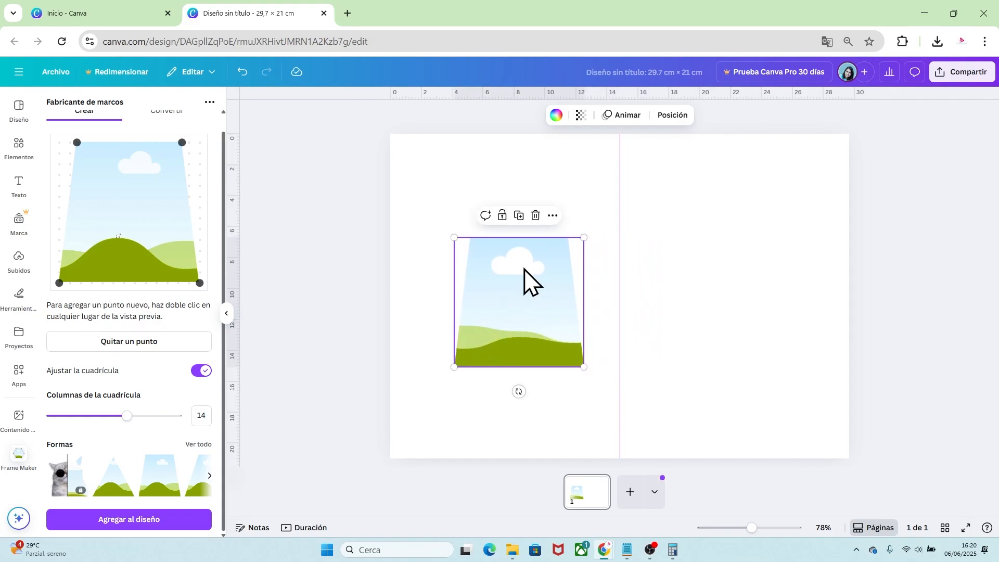
{"action": "left_click_drag", "start_coordinate": [585, 238], "coordinate": [525, 293]}
{"action": "left_click_drag", "start_coordinate": [499, 335], "coordinate": [457, 414]}
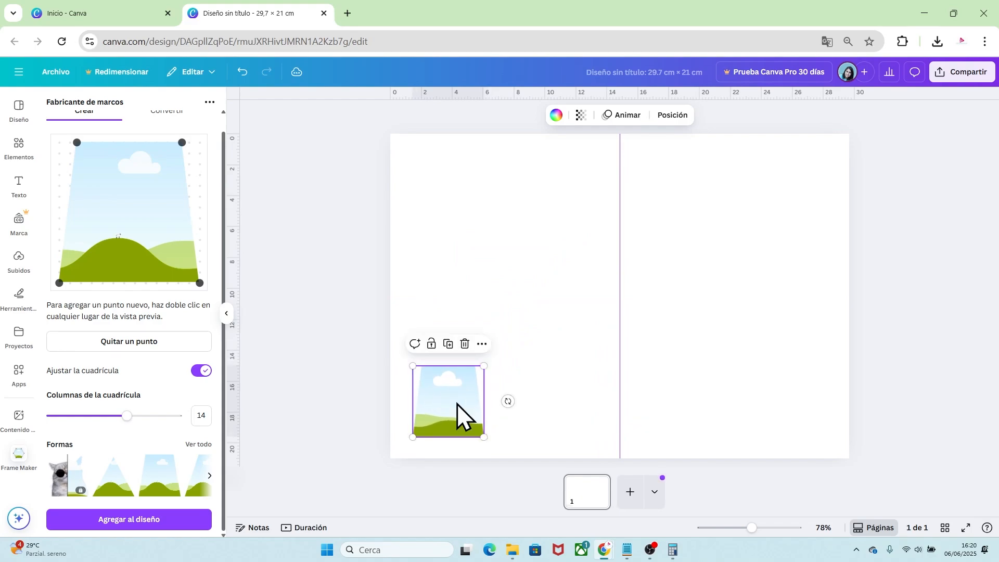
{"action": "left_click", "coordinate": [528, 326]}
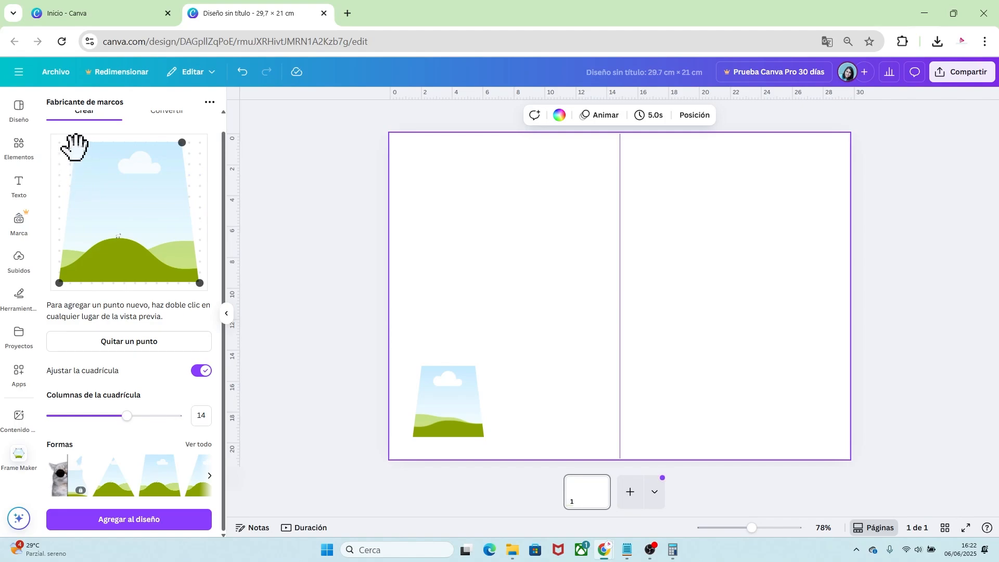
Lower both upper points of the trapezoid to make it shorter, add it to the design and place it above the small frame.
{"action": "left_click_drag", "start_coordinate": [76, 142], "coordinate": [81, 185]}
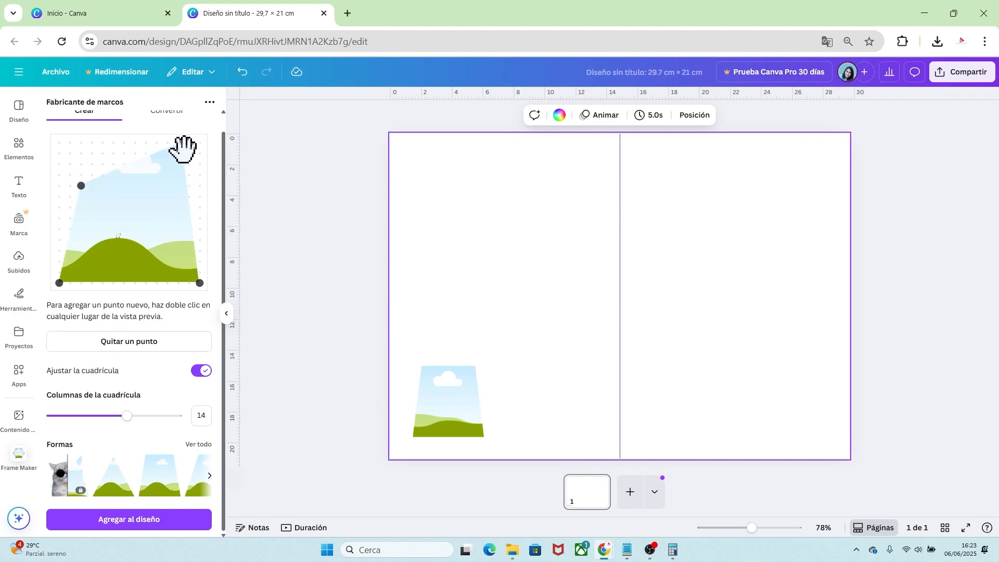
{"action": "left_click_drag", "start_coordinate": [181, 142], "coordinate": [178, 185]}
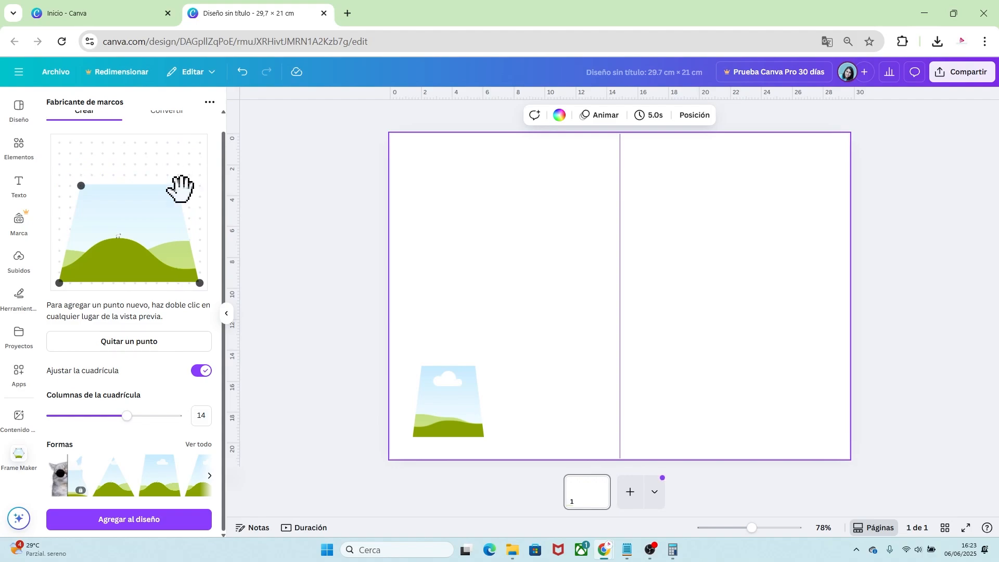
{"action": "left_click", "coordinate": [127, 521]}
{"action": "left_click_drag", "start_coordinate": [559, 341], "coordinate": [437, 310]}
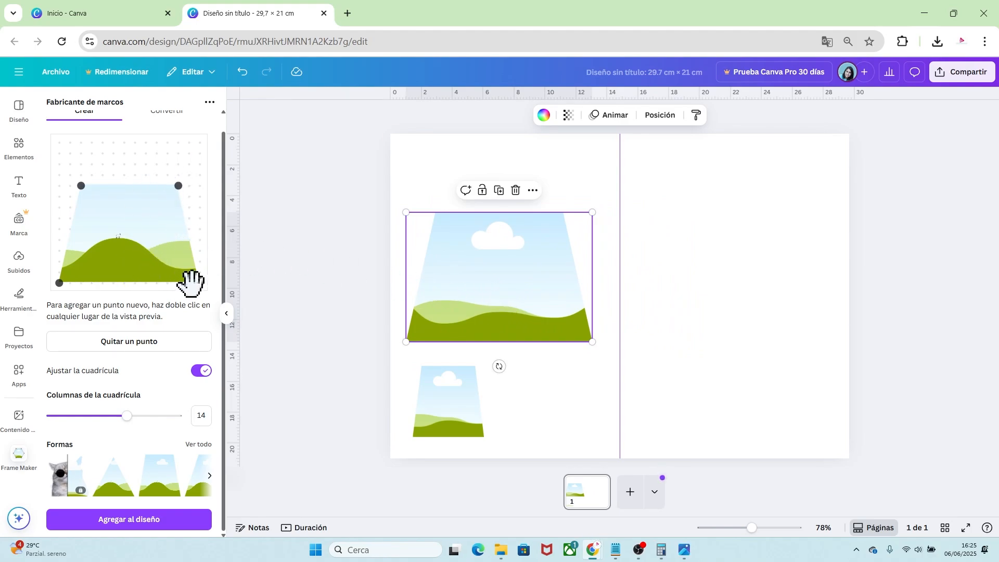
Reshape the trapezoid into a tall, narrow one, add it to the design and place it near the page's lower-right corner.
{"action": "left_click_drag", "start_coordinate": [199, 283], "coordinate": [137, 285]}
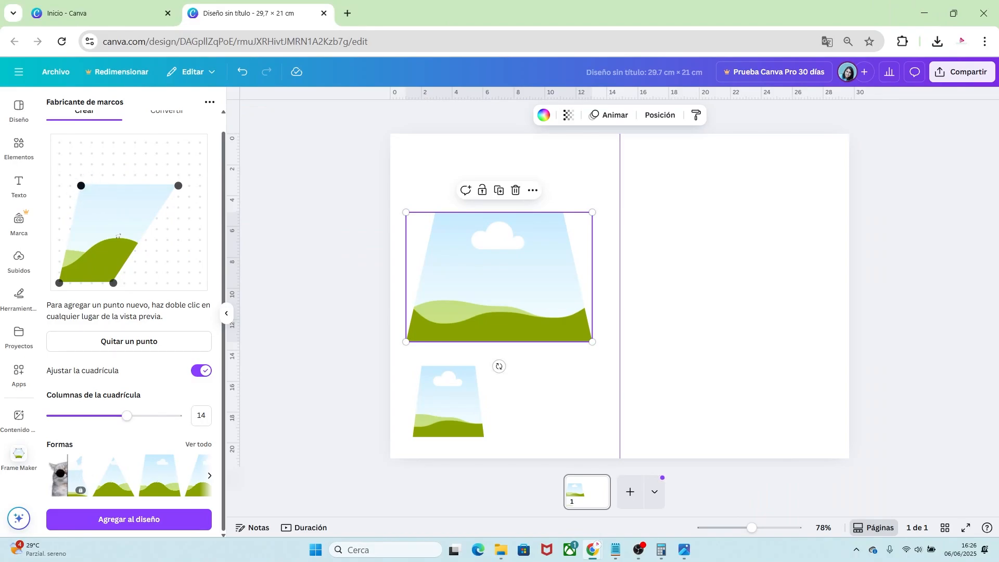
{"action": "left_click_drag", "start_coordinate": [81, 185], "coordinate": [70, 164]}
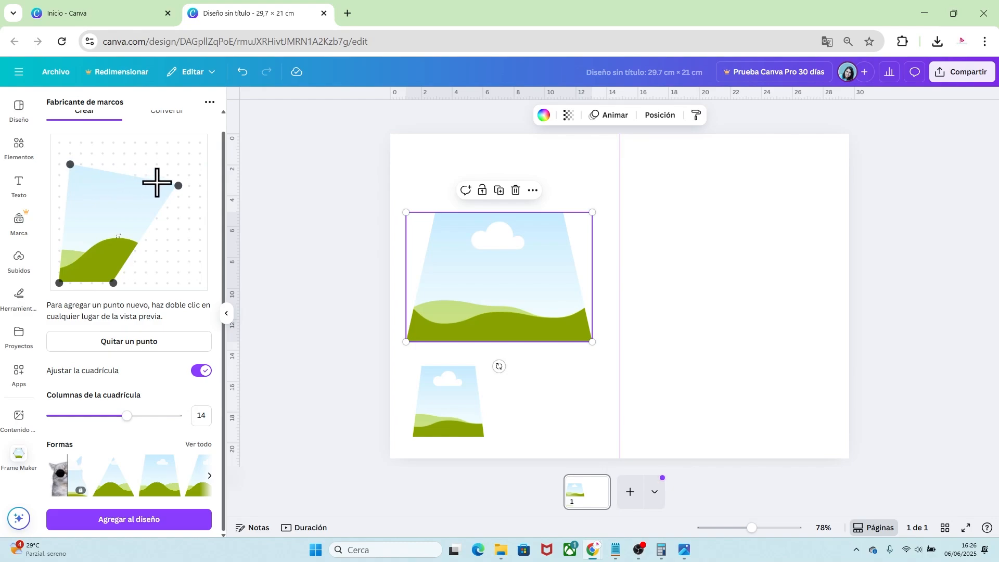
{"action": "left_click_drag", "start_coordinate": [167, 185], "coordinate": [102, 164]}
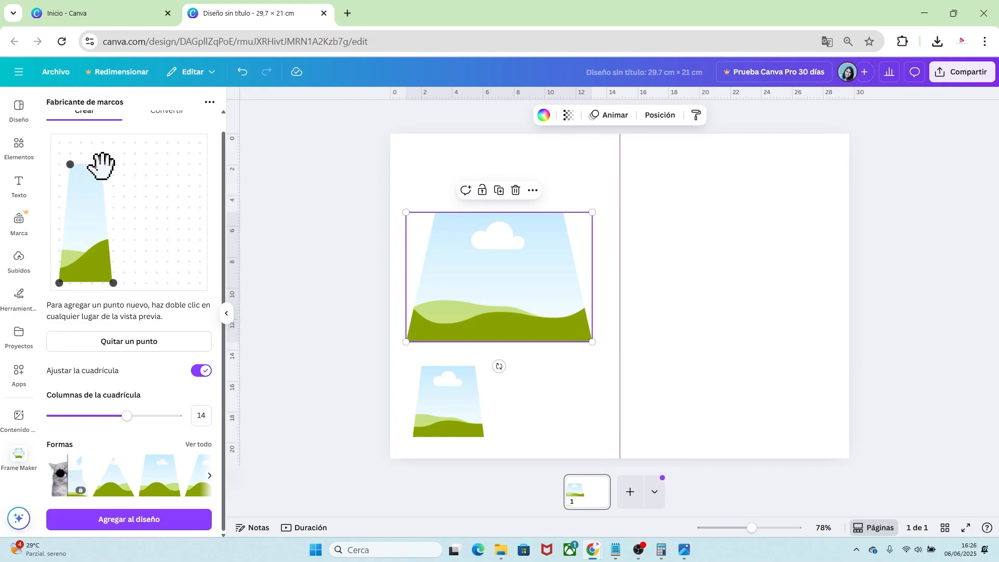
{"action": "left_click", "coordinate": [127, 522]}
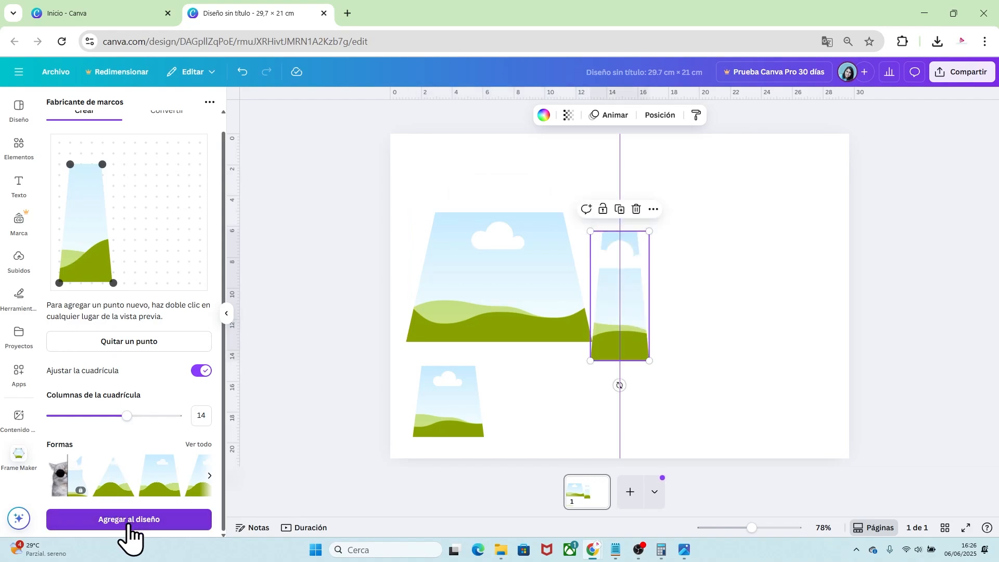
{"action": "left_click_drag", "start_coordinate": [644, 341], "coordinate": [823, 411]}
Resize the large trapezoid frame to 14.4 cm wide by 10 cm high and centre it on the page's vertical guide.
{"action": "left_click", "coordinate": [522, 312]}
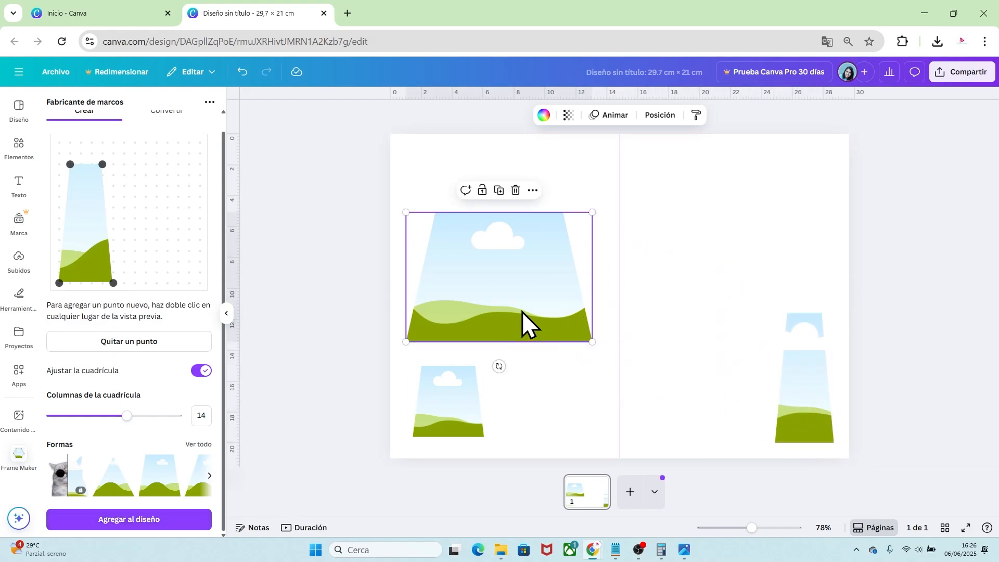
{"action": "left_click_drag", "start_coordinate": [522, 312], "coordinate": [642, 295]}
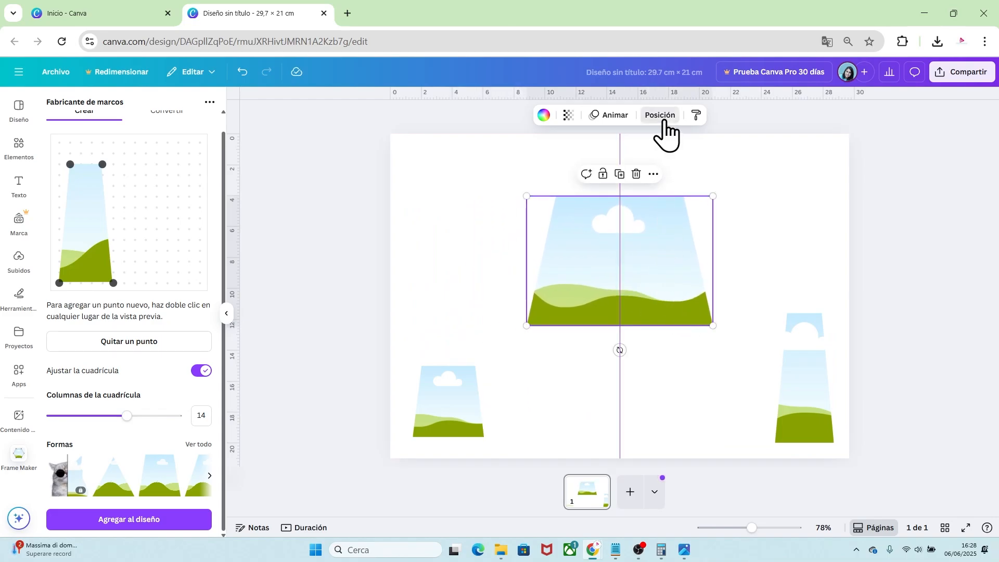
{"action": "left_click", "coordinate": [661, 115]}
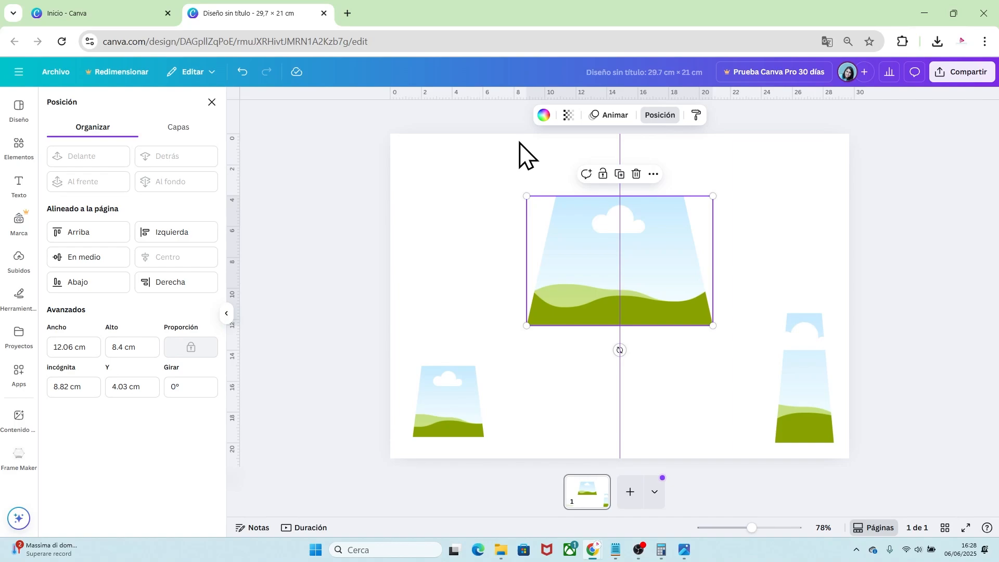
{"action": "left_click_drag", "start_coordinate": [83, 348], "coordinate": [57, 344]}
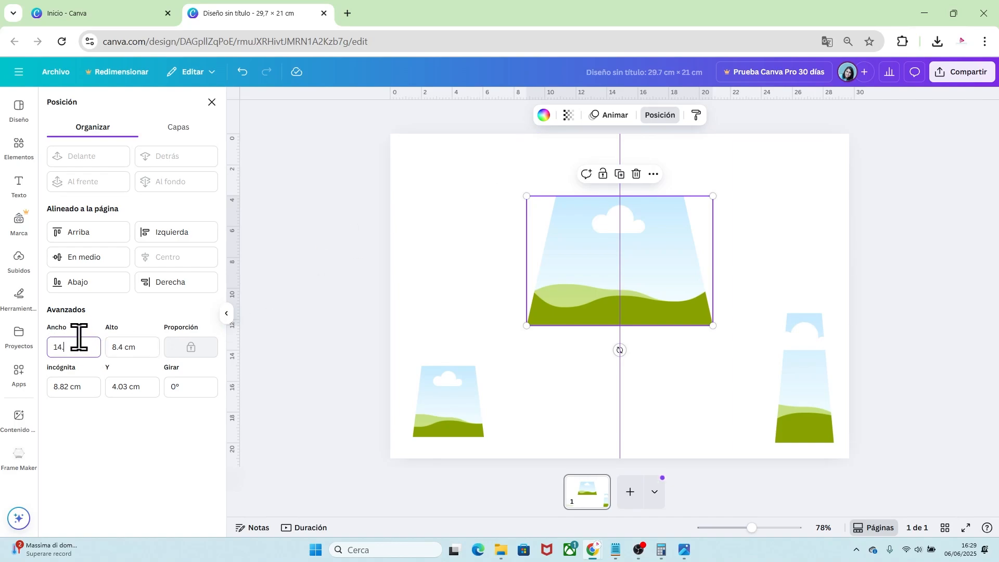
{"action": "left_click_drag", "start_coordinate": [126, 348], "coordinate": [117, 347]}
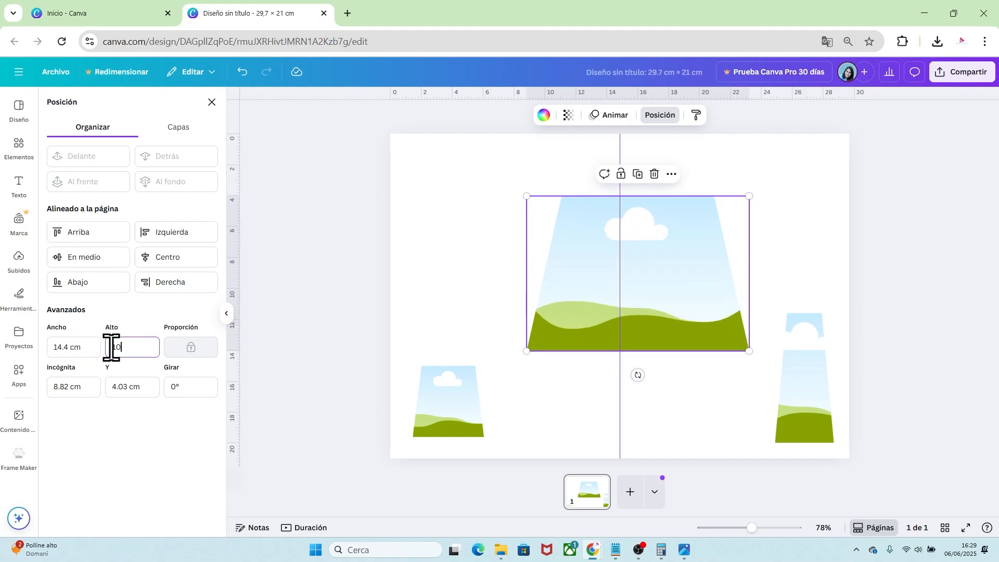
{"action": "key", "text": "shift+Tab"}
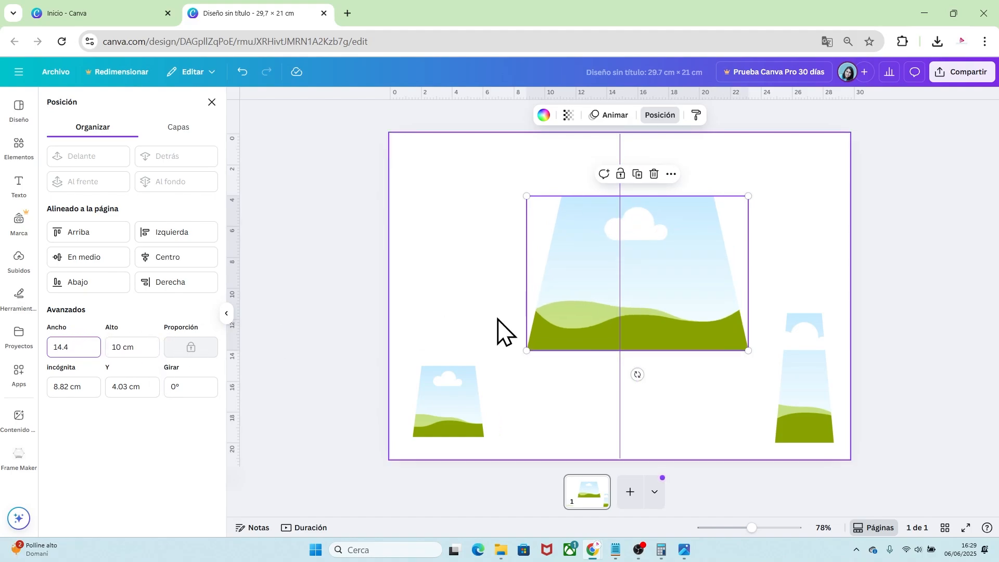
{"action": "left_click_drag", "start_coordinate": [586, 285], "coordinate": [569, 311]}
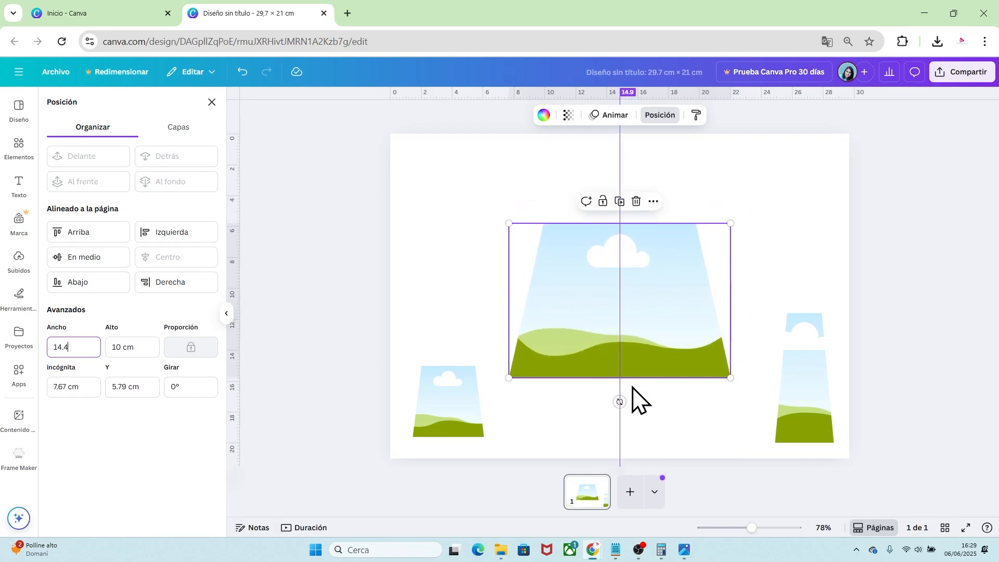
{"action": "left_click", "coordinate": [645, 401]}
Move the tall narrow frame beside the large trapezoid's left side and the small trapezoid to the page's lower-right corner.
{"action": "left_click", "coordinate": [795, 389]}
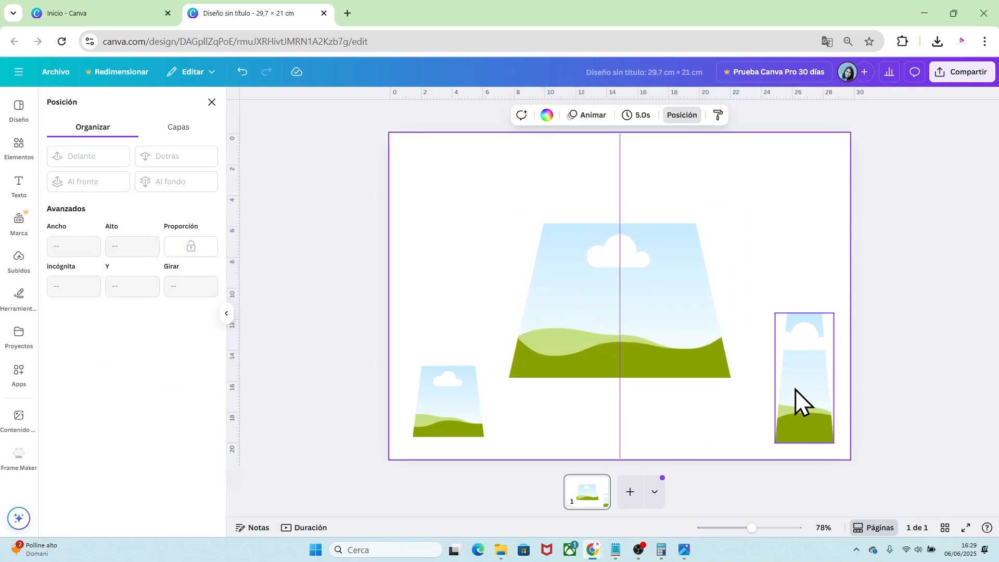
{"action": "left_click_drag", "start_coordinate": [793, 387], "coordinate": [466, 293]}
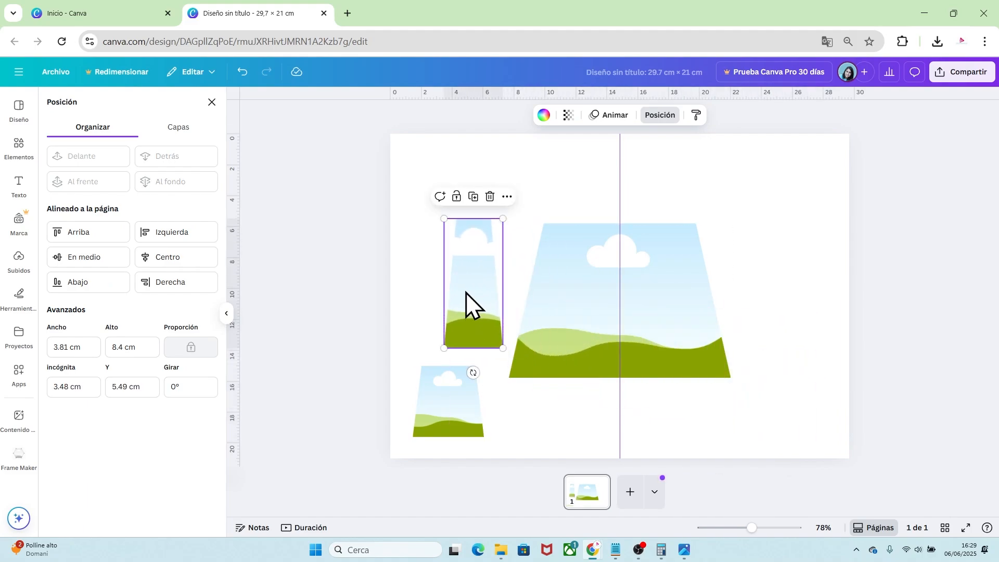
{"action": "left_click_drag", "start_coordinate": [452, 394], "coordinate": [807, 401]}
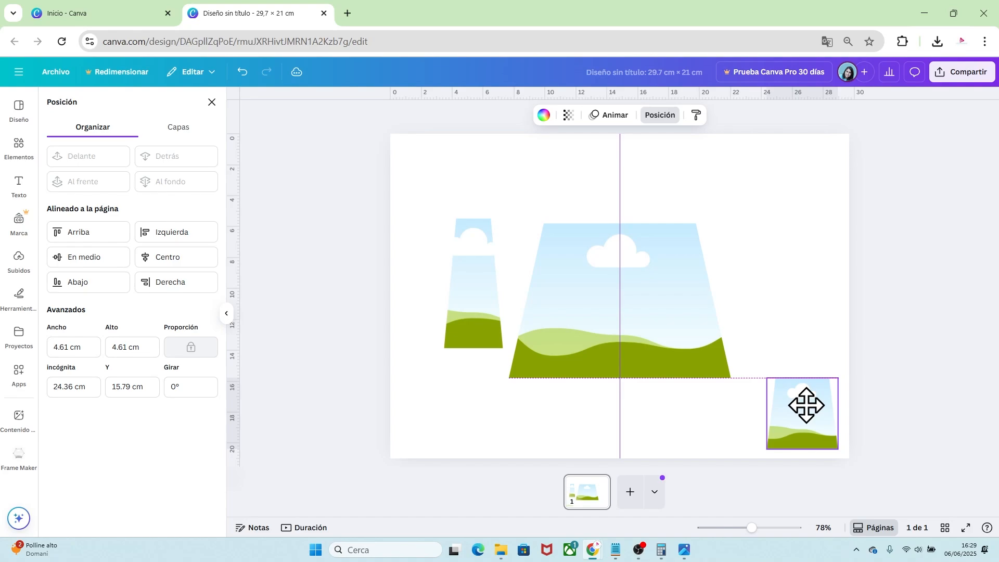
{"action": "left_click", "coordinate": [476, 299]}
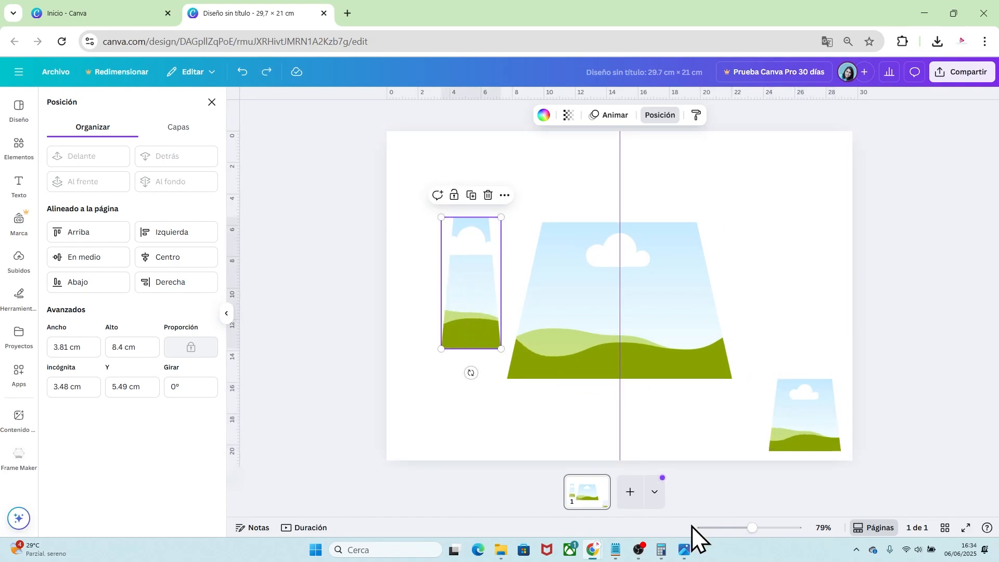
{"action": "left_click_drag", "start_coordinate": [753, 528], "coordinate": [767, 535]}
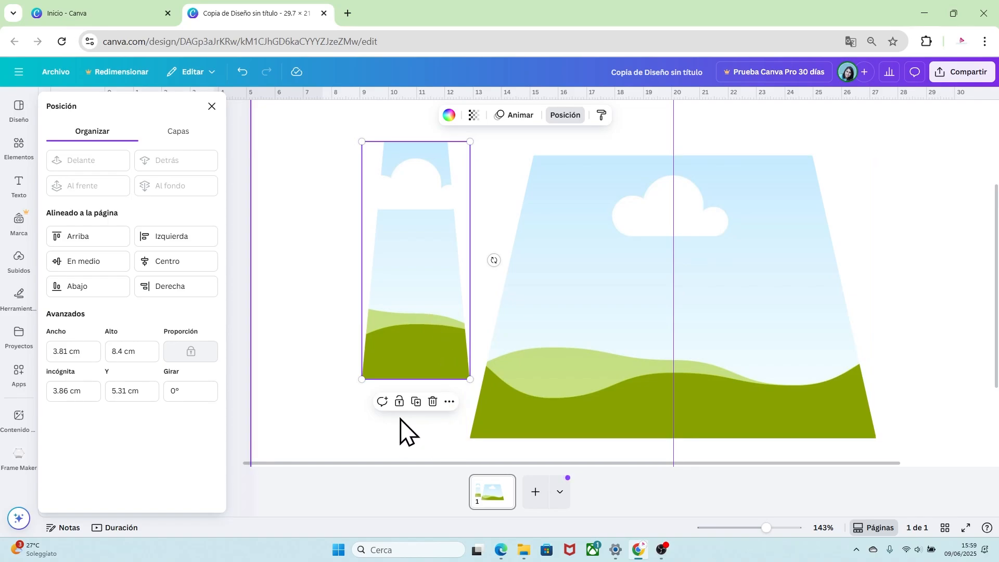
Search the elements for "forma", add the plain square shape and move it over the left half of the large trapezoid.
{"action": "left_click", "coordinate": [19, 155]}
{"action": "left_click", "coordinate": [98, 105]}
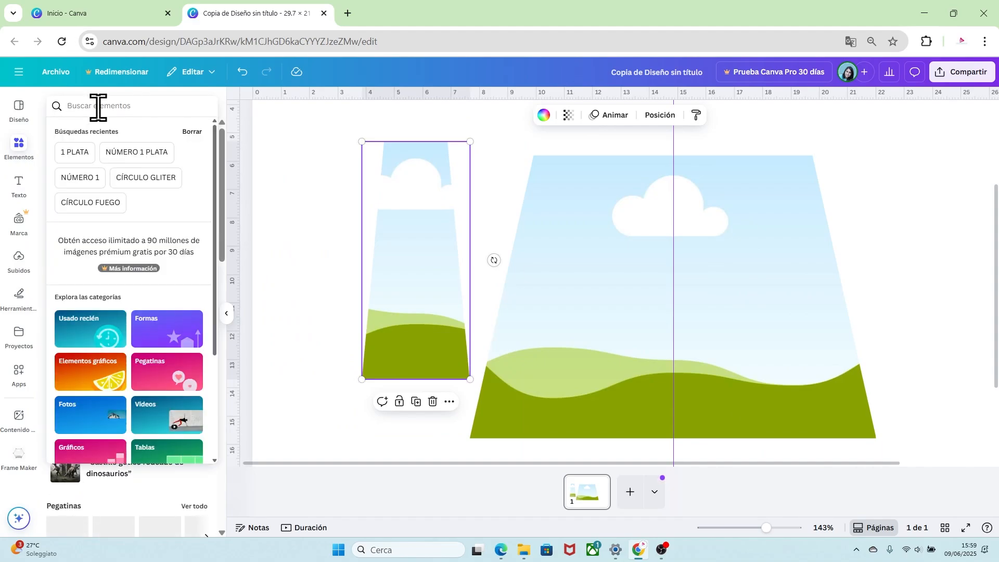
{"action": "type", "text": "forma"}
{"action": "key", "text": "Return"}
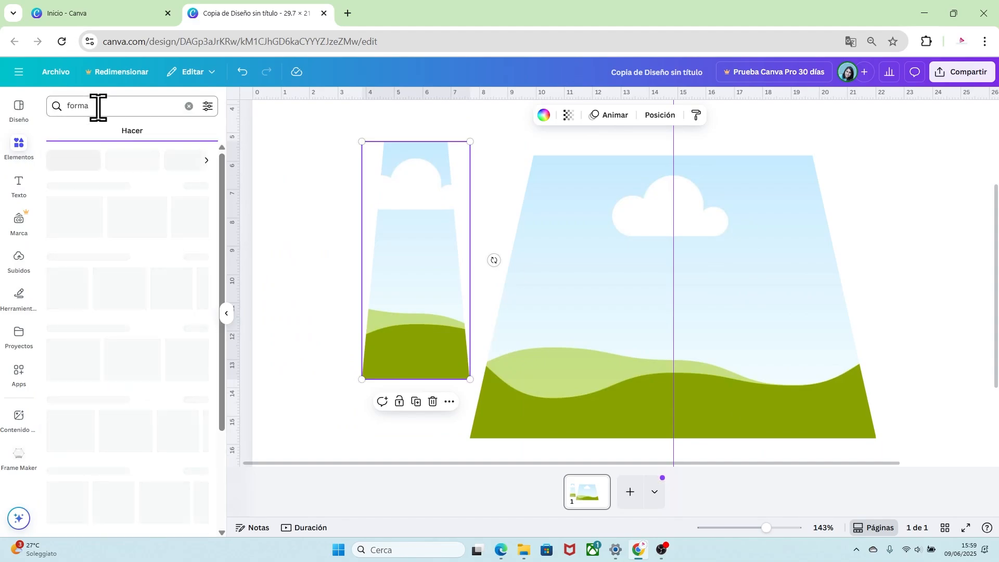
{"action": "left_click", "coordinate": [95, 131]}
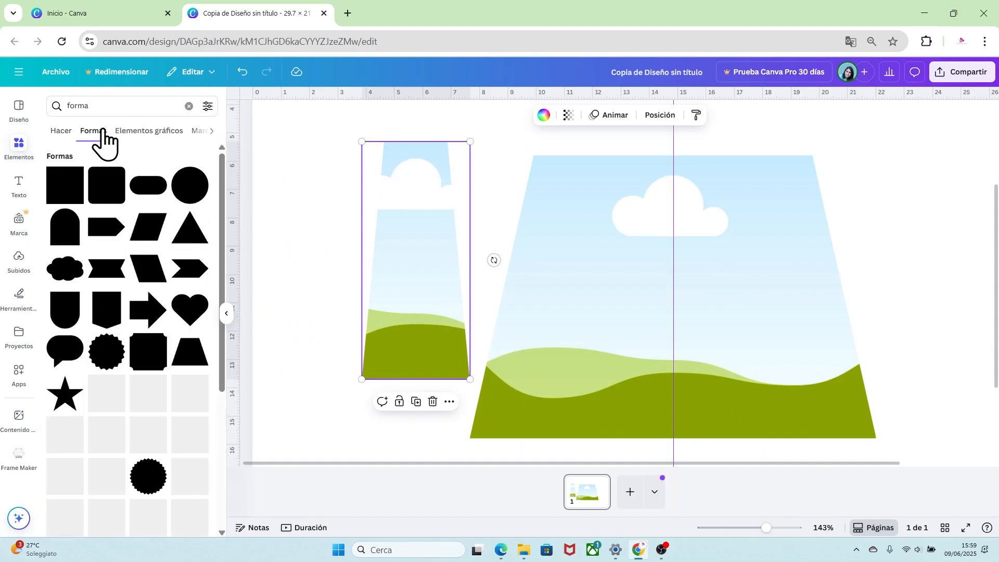
{"action": "left_click", "coordinate": [67, 202]}
{"action": "left_click_drag", "start_coordinate": [616, 276], "coordinate": [522, 263]}
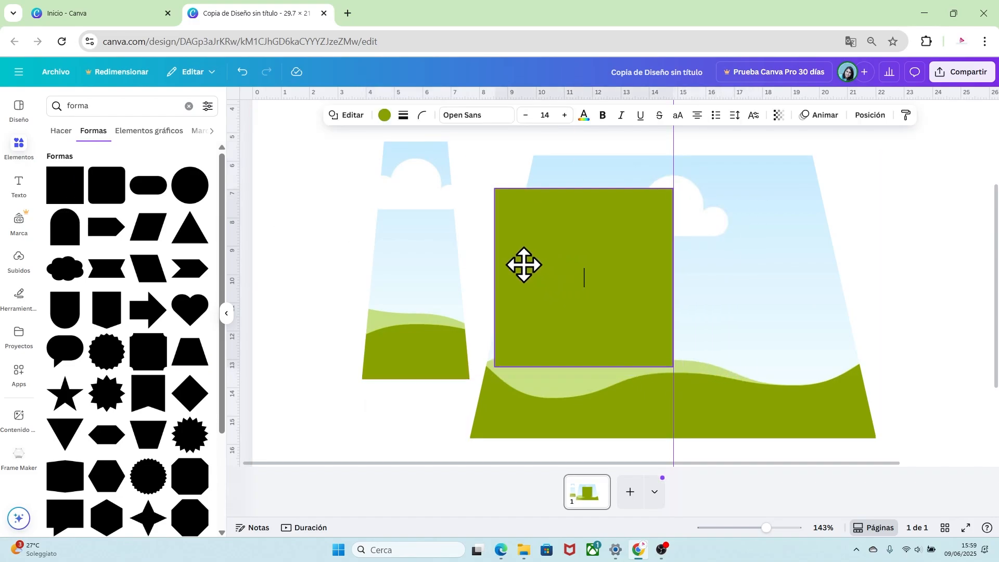
Set the green square's width and height to 4.2 cm each.
{"action": "left_click", "coordinate": [869, 116]}
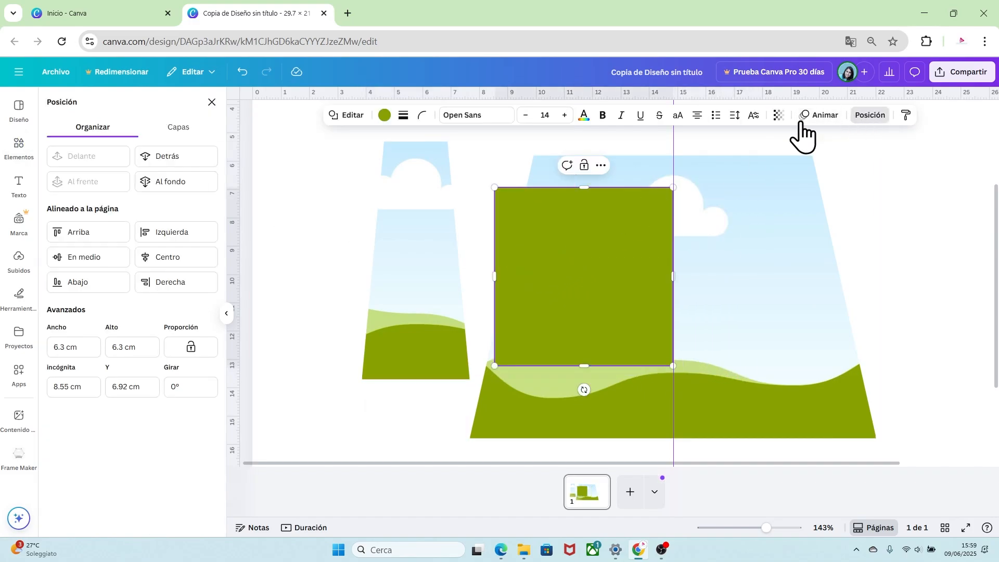
{"action": "left_click", "coordinate": [81, 347]}
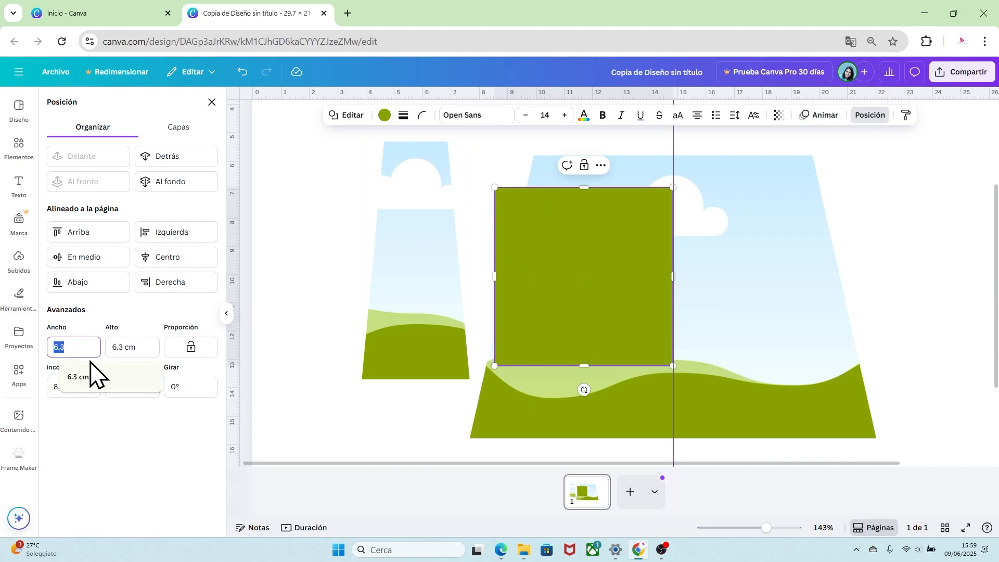
{"action": "type", "text": "4.2"}
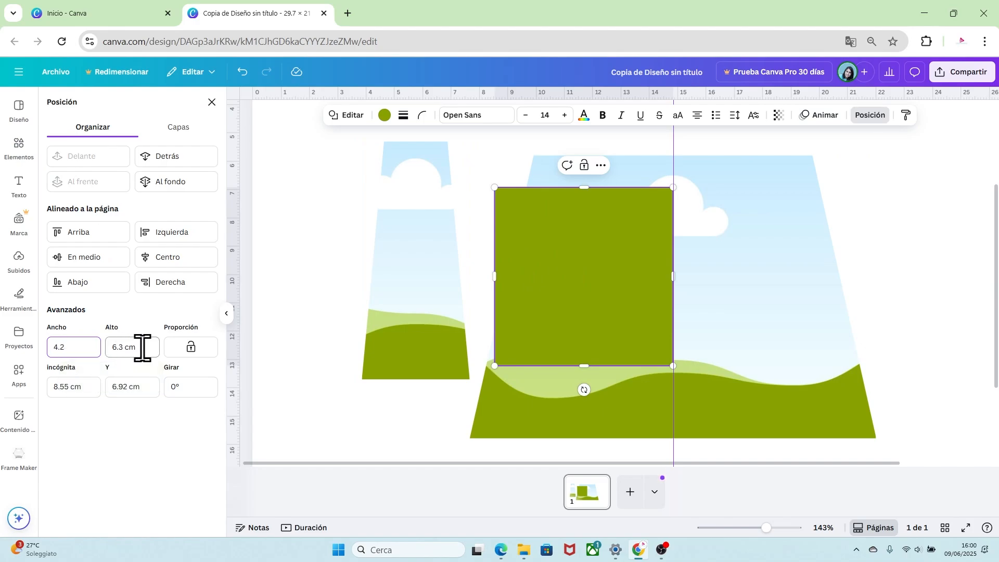
{"action": "left_click", "coordinate": [140, 346]}
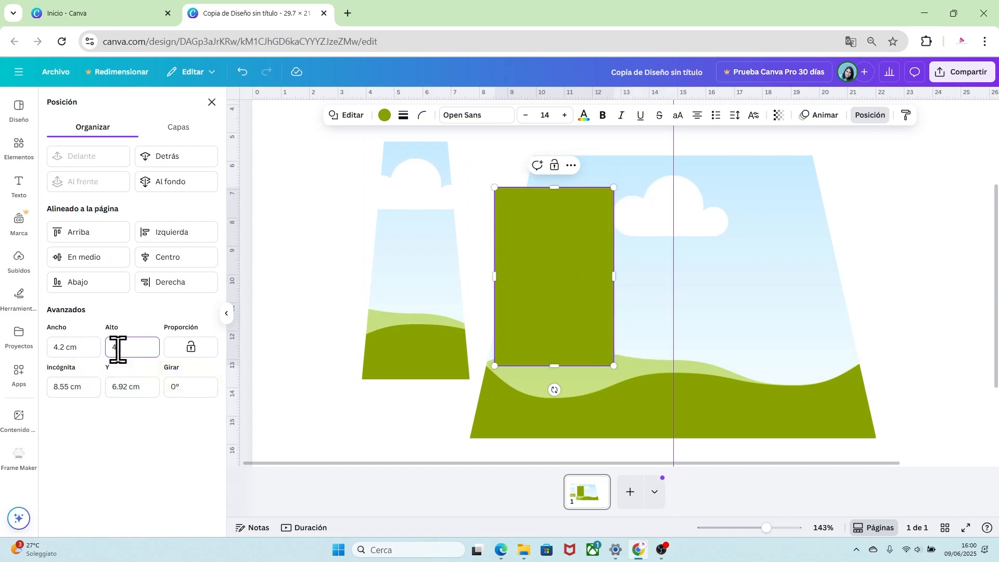
{"action": "type", "text": "4.2"}
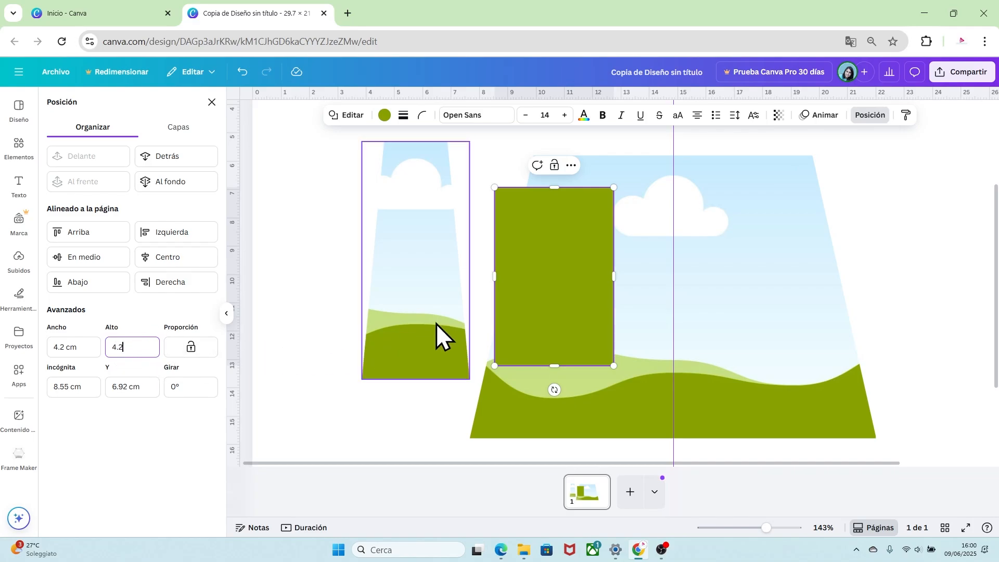
{"action": "key", "text": "Return"}
Place the green square below the narrow frame, with its upper-right corner touching the large trapezoid's lower-left corner.
{"action": "left_click_drag", "start_coordinate": [512, 283], "coordinate": [425, 448]}
{"action": "left_click_drag", "start_coordinate": [766, 528], "coordinate": [754, 528]}
{"action": "left_click", "coordinate": [586, 448]}
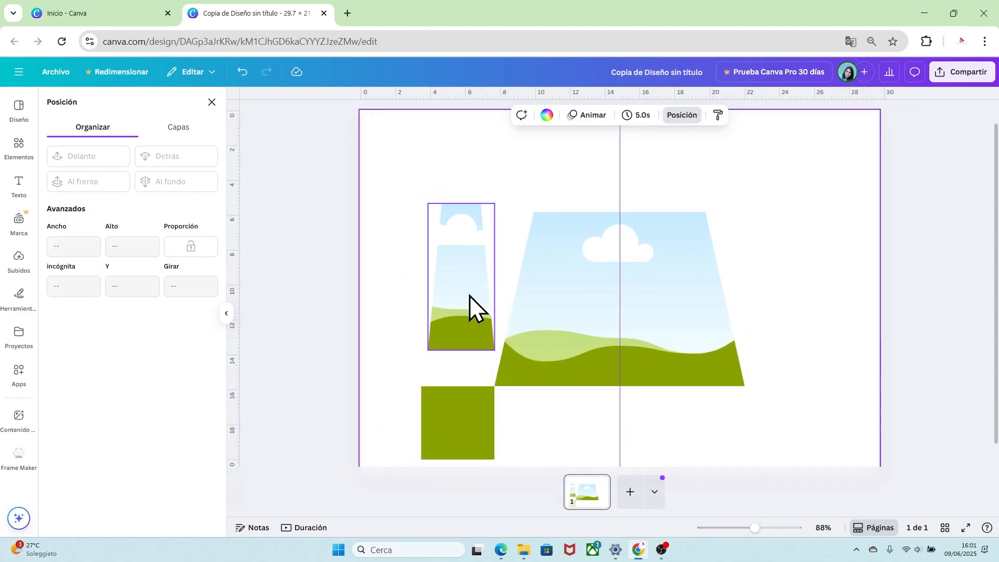
Rotate the tall narrow frame 18° and move it close to the large trapezoid's slanted left edge.
{"action": "left_click", "coordinate": [469, 295]}
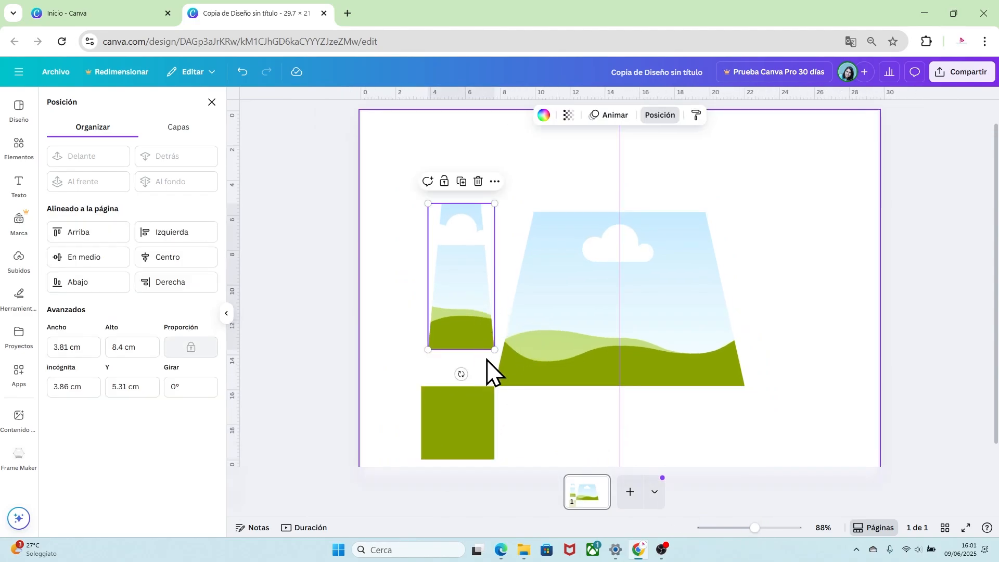
{"action": "left_click_drag", "start_coordinate": [494, 350], "coordinate": [435, 374]}
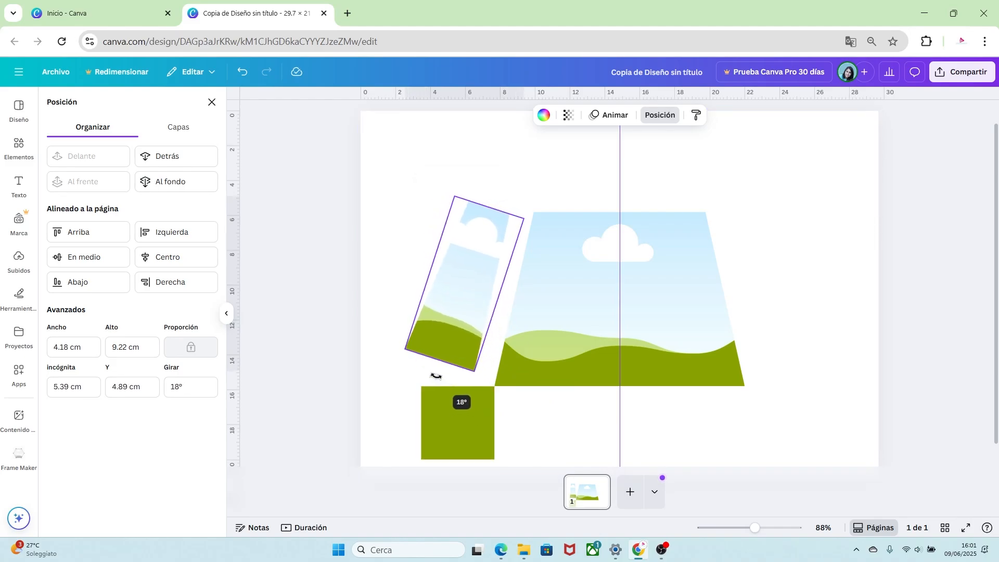
{"action": "left_click_drag", "start_coordinate": [468, 281], "coordinate": [500, 276]}
Enlarge the tilted narrow frame to about 4.64 × 10.23 cm and fit it along the large trapezoid's left edge.
{"action": "left_click_drag", "start_coordinate": [439, 350], "coordinate": [419, 358]}
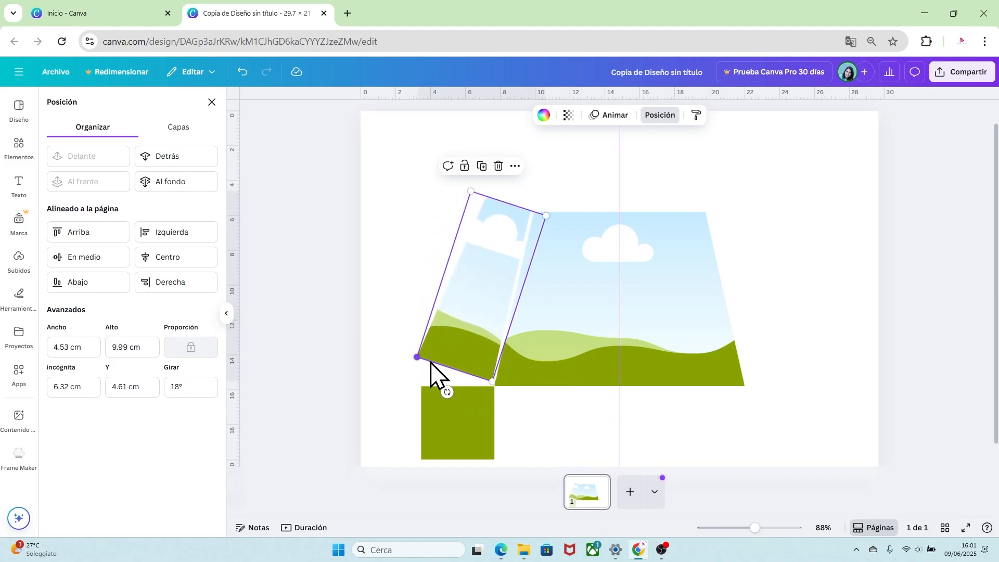
{"action": "left_click_drag", "start_coordinate": [780, 528], "coordinate": [772, 528]}
{"action": "left_click_drag", "start_coordinate": [317, 403], "coordinate": [345, 390]}
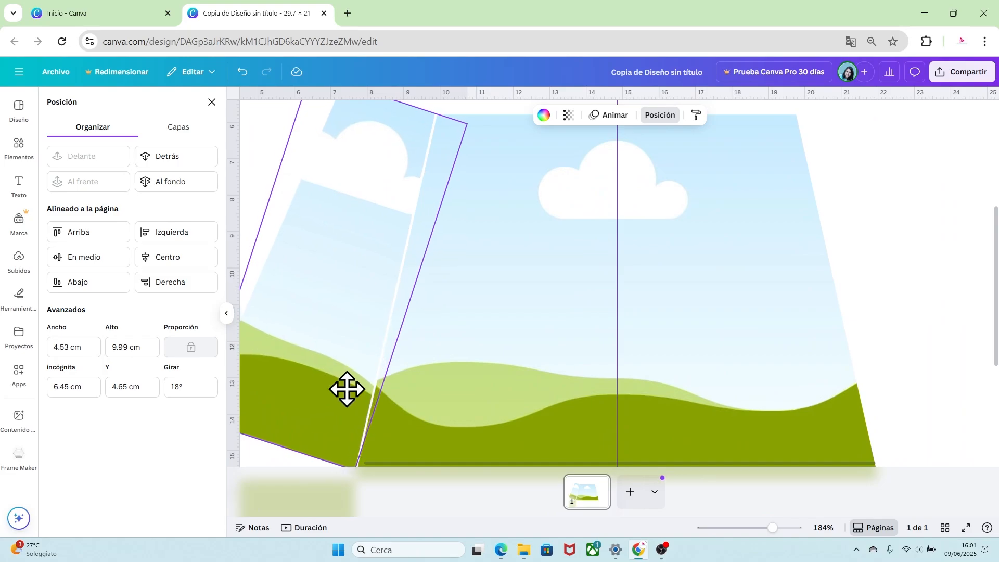
{"action": "left_click", "coordinate": [765, 528]}
{"action": "left_click_drag", "start_coordinate": [306, 391], "coordinate": [300, 393]}
Rotate the green square about 18.2° and place it against the tilted frame's bottom edge, touching the large trapezoid's lower-left corner.
{"action": "left_click", "coordinate": [367, 437]}
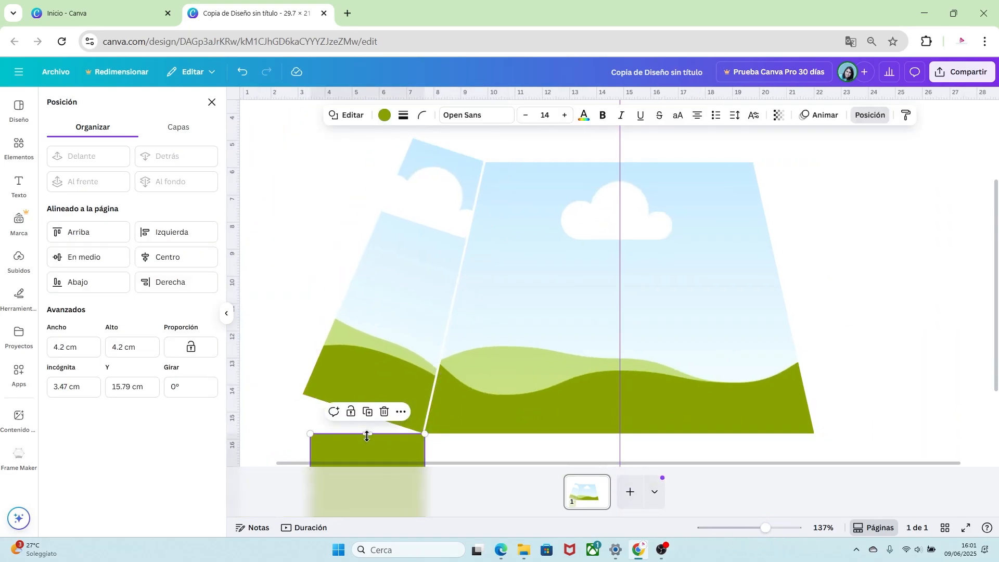
{"action": "scroll", "coordinate": [570, 364], "scroll_direction": "down", "scroll_amount": 3}
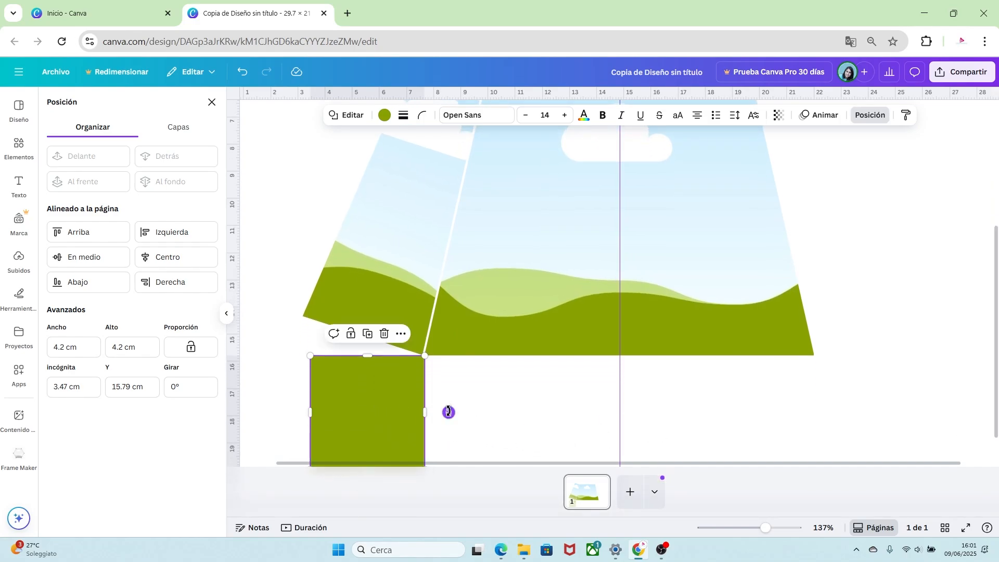
{"action": "left_click_drag", "start_coordinate": [448, 412], "coordinate": [389, 386]}
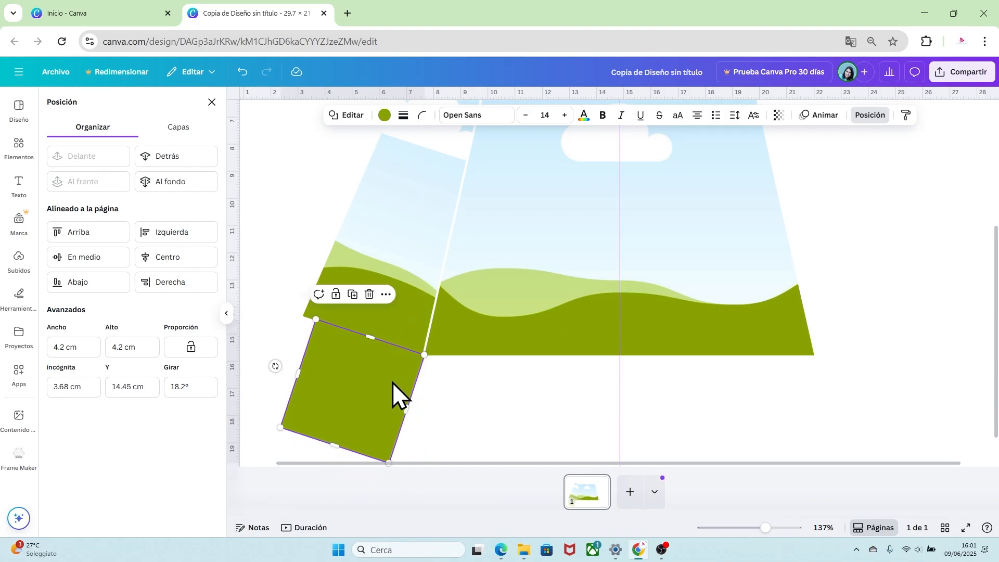
Shift the tilted frame so its lower-left corner meets the square's upper-left corner, overlapping the large trapezoid.
{"action": "left_click", "coordinate": [413, 258]}
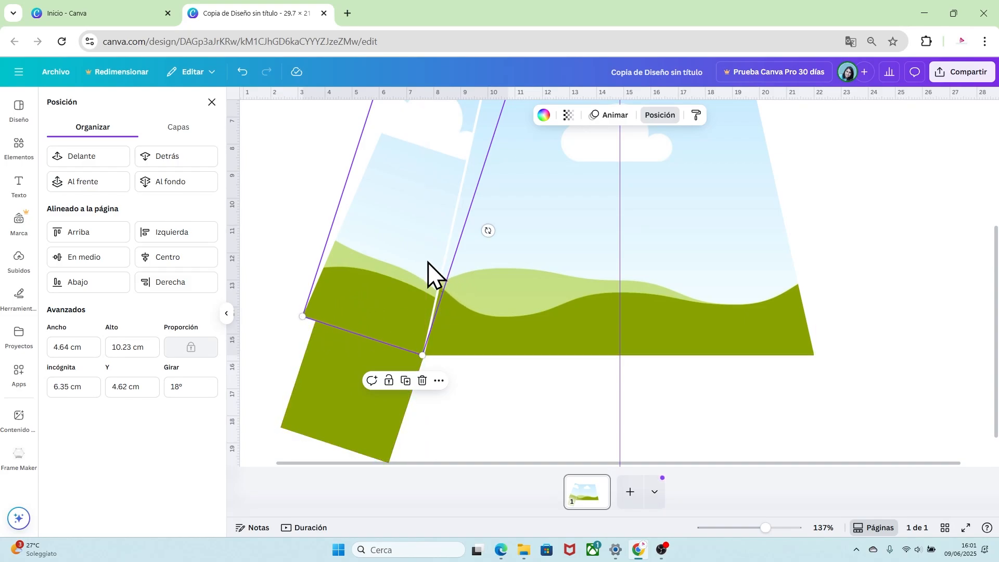
{"action": "left_click_drag", "start_coordinate": [420, 256], "coordinate": [433, 260]}
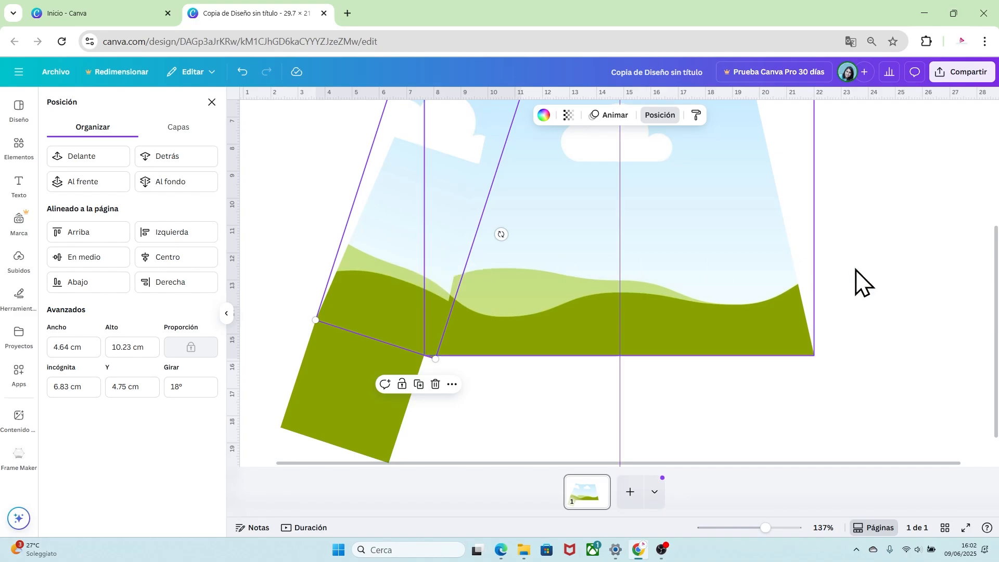
{"action": "left_click_drag", "start_coordinate": [997, 319], "coordinate": [997, 283]}
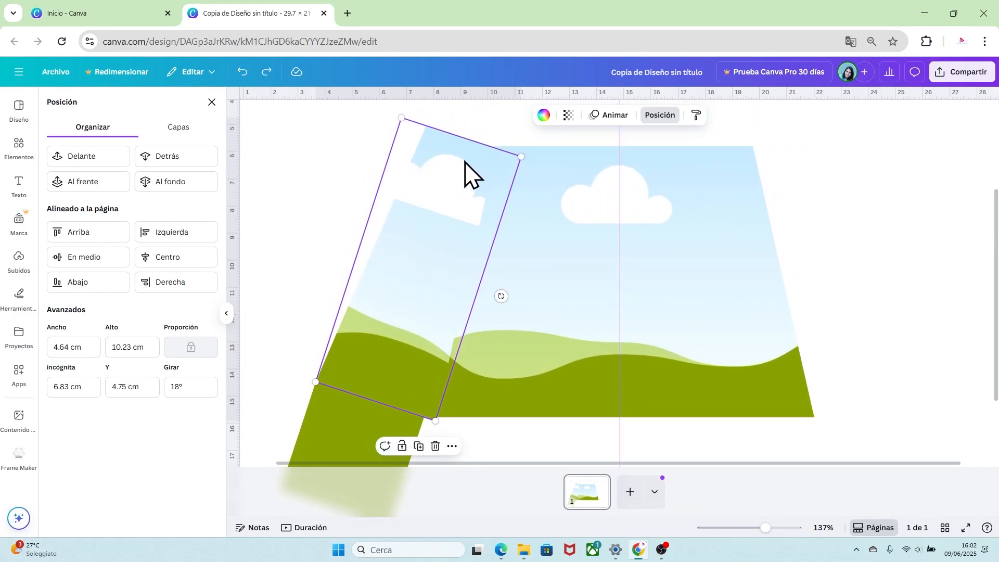
{"action": "key", "text": "ctrl+z"}
Make the tilted frame semi-transparent and scale it down slightly to about 4.61 × 10.18 cm.
{"action": "left_click", "coordinate": [568, 115]}
{"action": "left_click_drag", "start_coordinate": [593, 158], "coordinate": [557, 158]}
{"action": "left_click", "coordinate": [870, 231]}
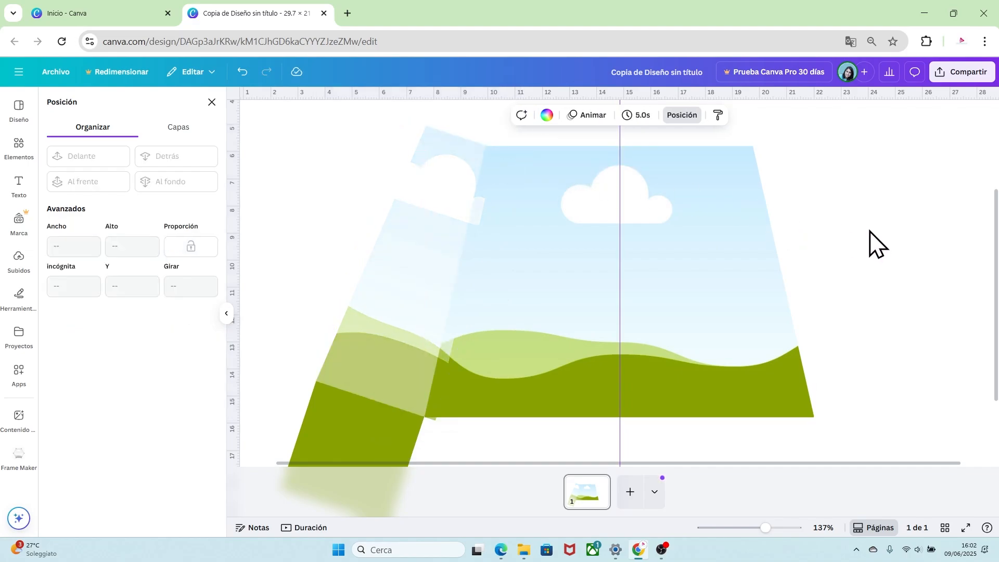
{"action": "left_click", "coordinate": [439, 149]}
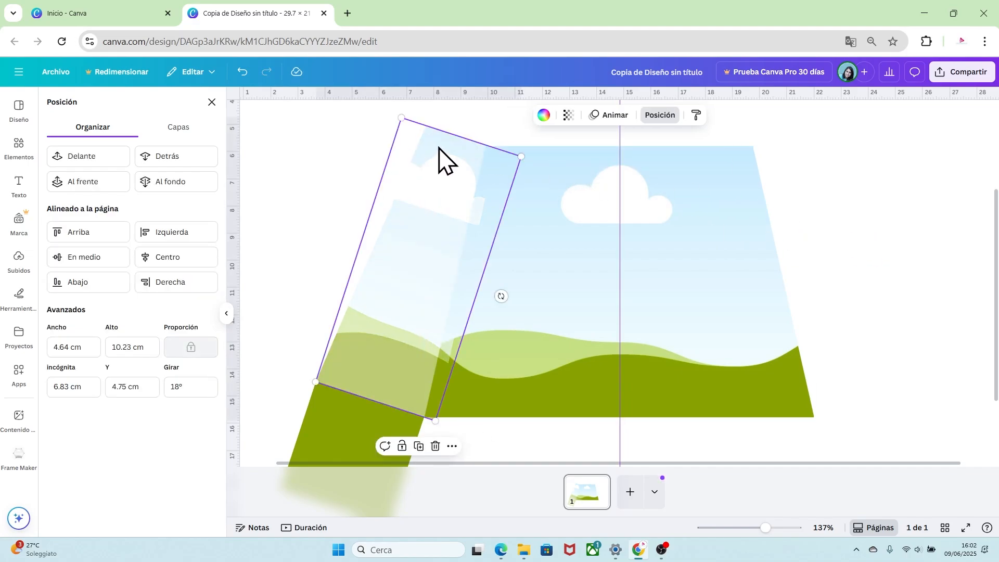
{"action": "left_click_drag", "start_coordinate": [521, 157], "coordinate": [520, 158]}
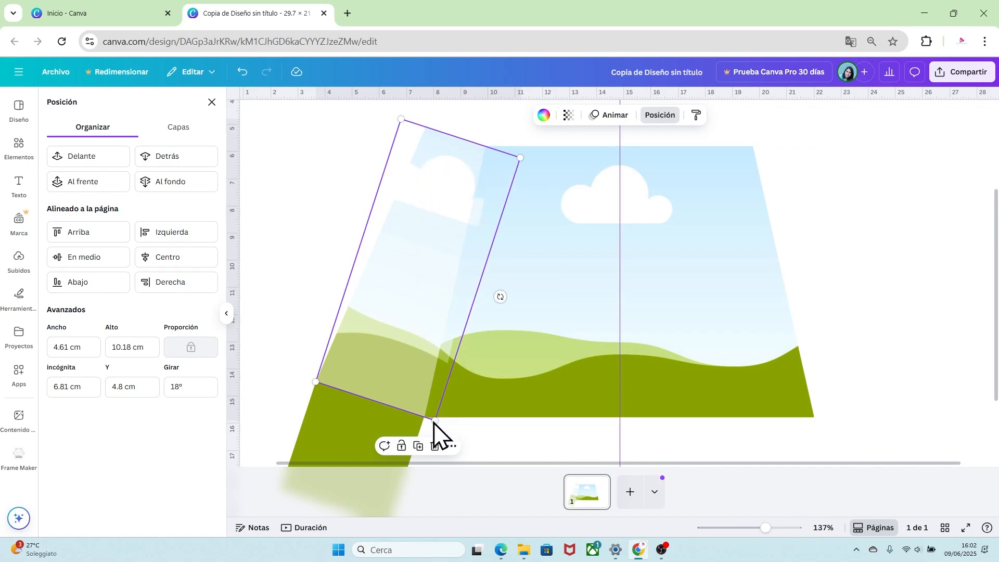
Place one horizontal guide at the tilted frame's lower-left corner and another at its visible top corner.
{"action": "left_click", "coordinate": [277, 378]}
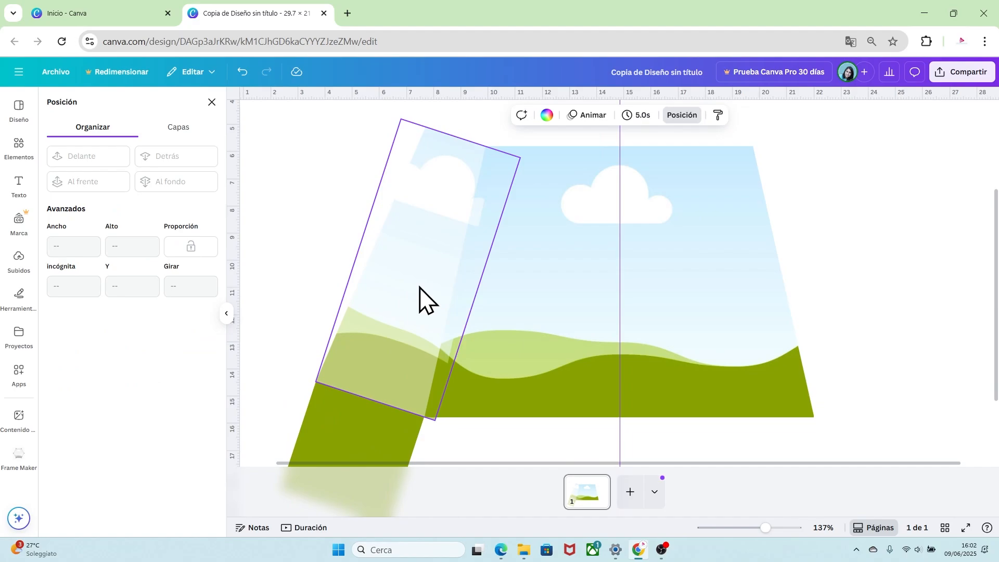
{"action": "left_click", "coordinate": [403, 255]}
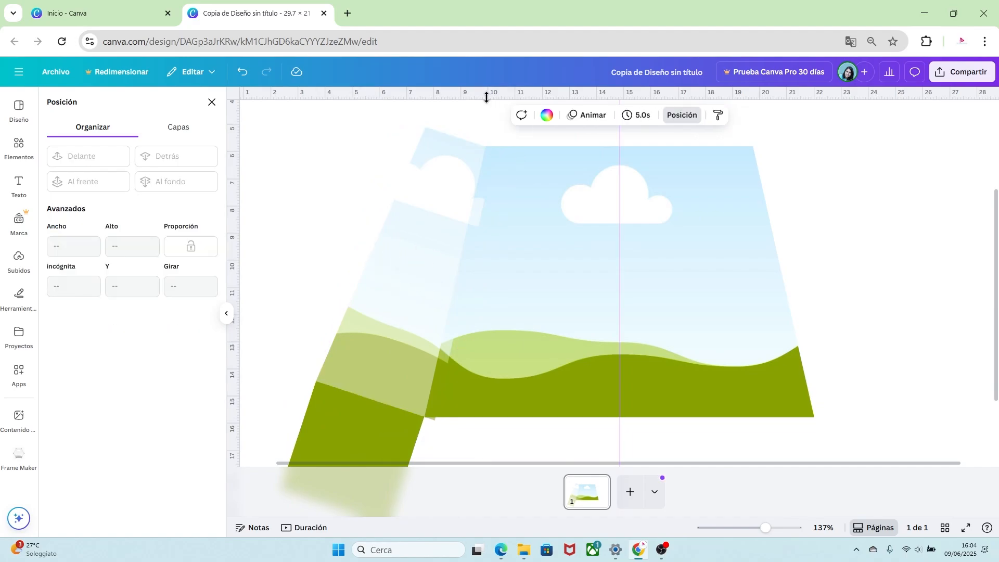
{"action": "left_click_drag", "start_coordinate": [486, 97], "coordinate": [458, 383]}
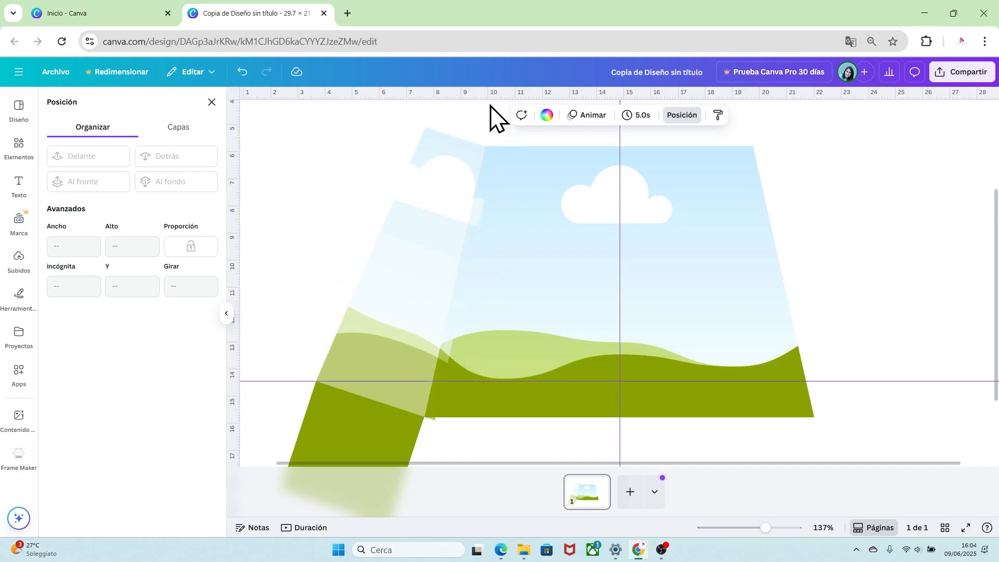
{"action": "left_click_drag", "start_coordinate": [486, 99], "coordinate": [484, 128]}
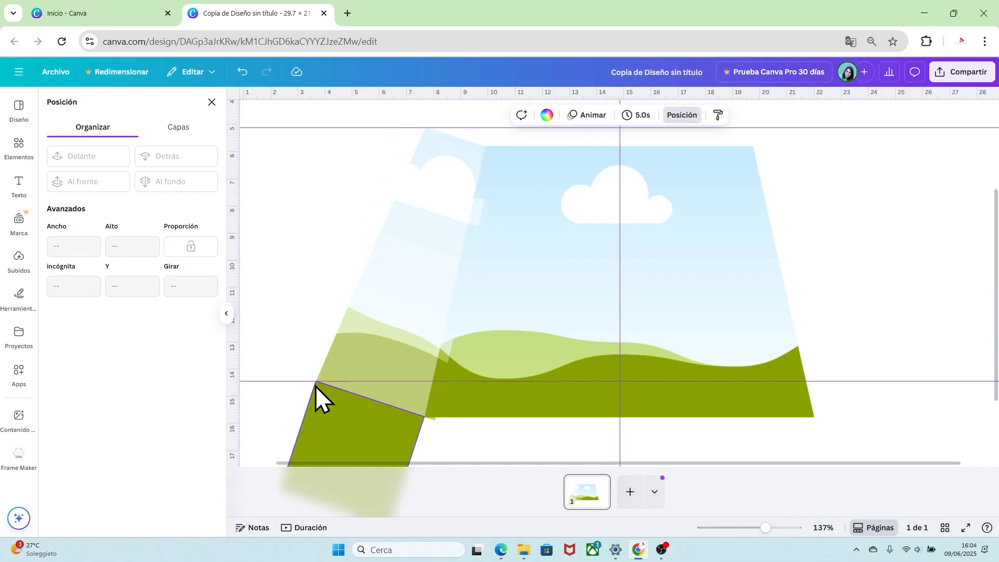
Move the green square to the large trapezoid's lower-right corner and rotate it to about -18.5°, its outer corner meeting the lower guide.
{"action": "left_click", "coordinate": [370, 415]}
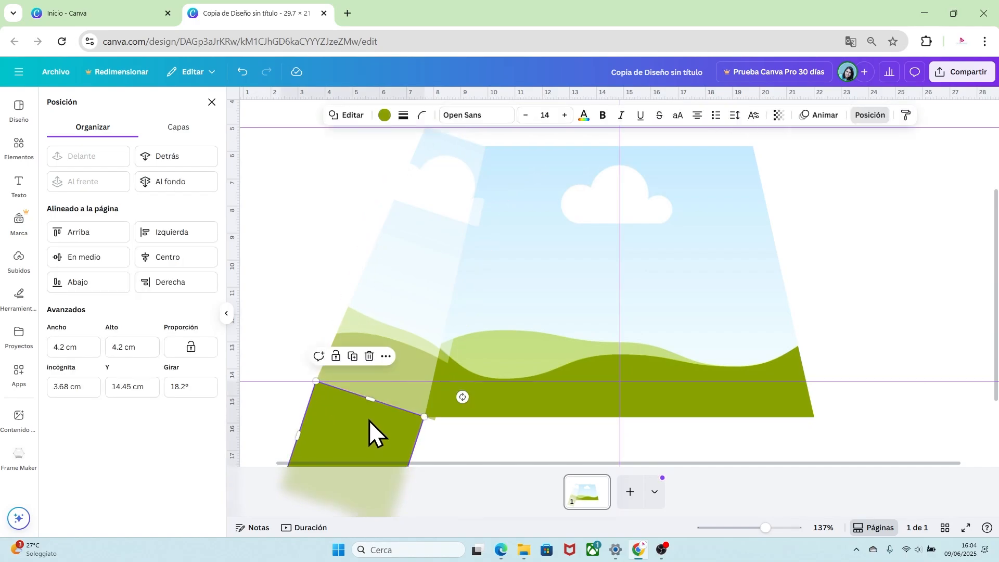
{"action": "left_click_drag", "start_coordinate": [370, 420], "coordinate": [866, 413]}
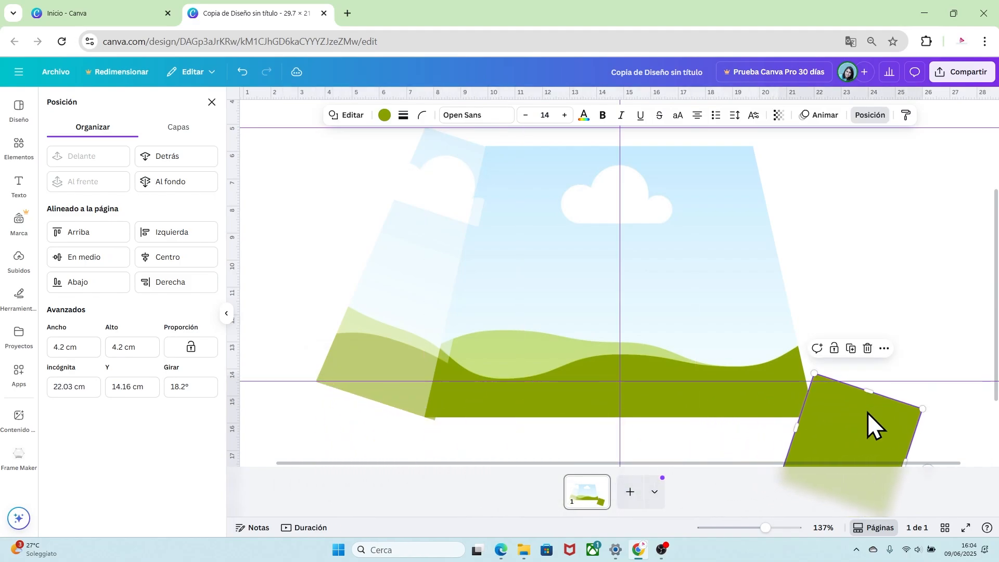
{"action": "left_click_drag", "start_coordinate": [997, 360], "coordinate": [990, 399]}
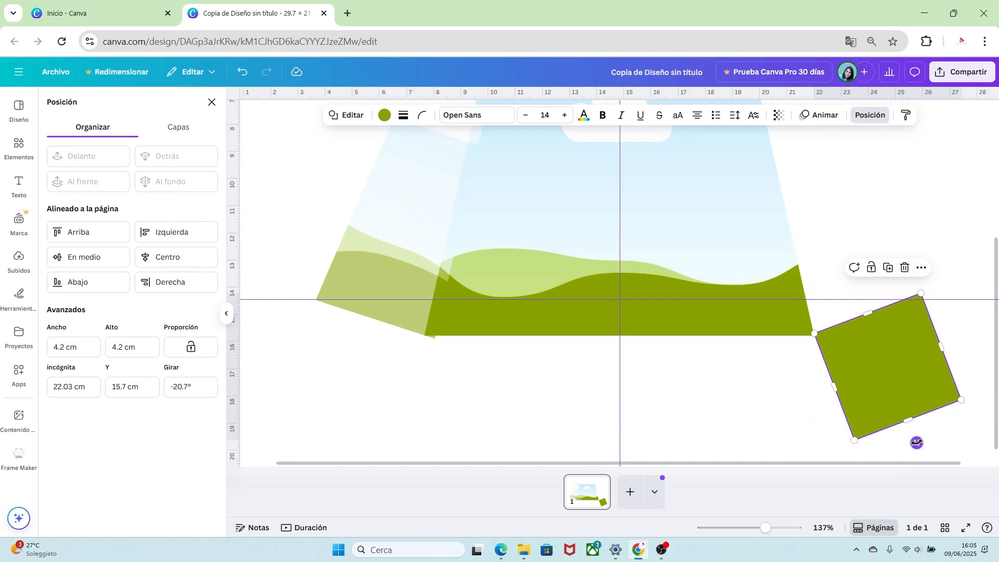
{"action": "left_click_drag", "start_coordinate": [916, 442], "coordinate": [912, 446]}
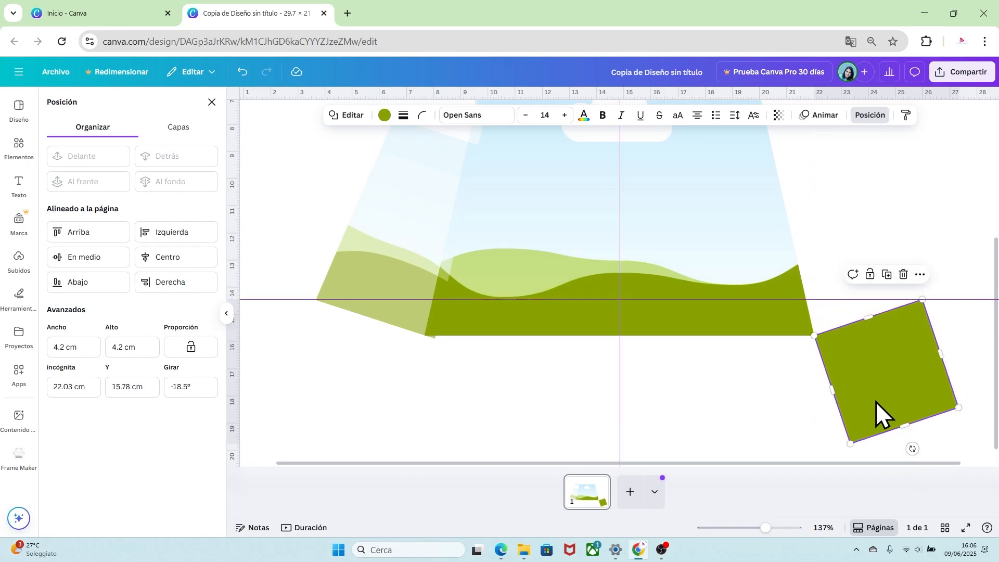
{"action": "left_click", "coordinate": [980, 363]}
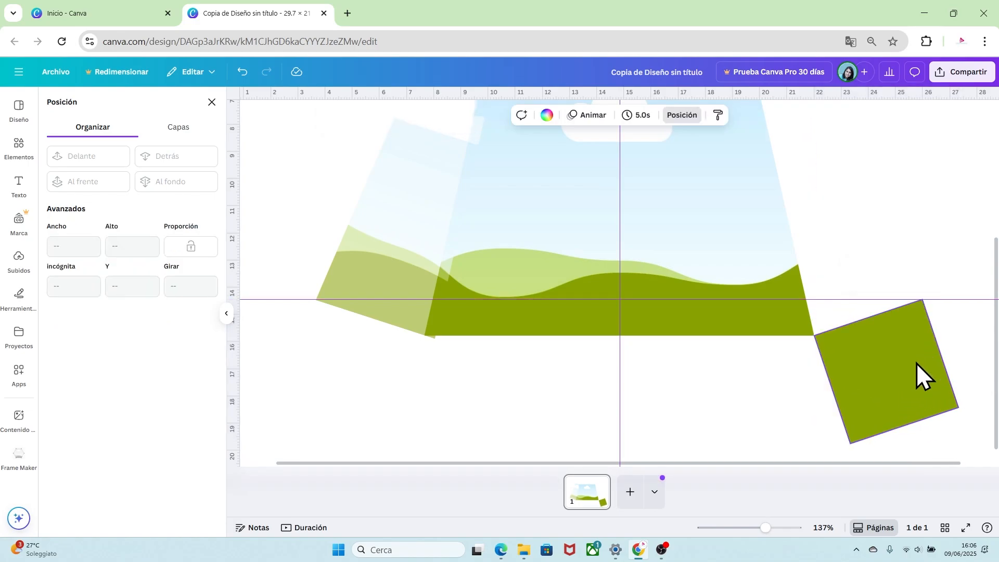
Copy the tilted frame to the trapezoid's right side, rotated about -18.8° with its base against the green square, then delete the square.
{"action": "left_click", "coordinate": [371, 222]}
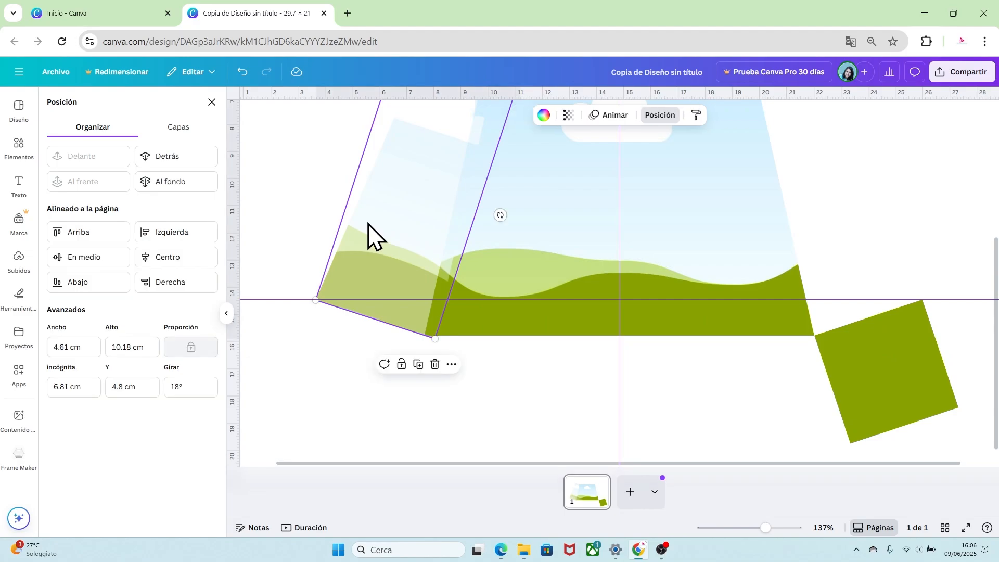
{"action": "left_click_drag", "start_coordinate": [372, 220], "coordinate": [736, 255]}
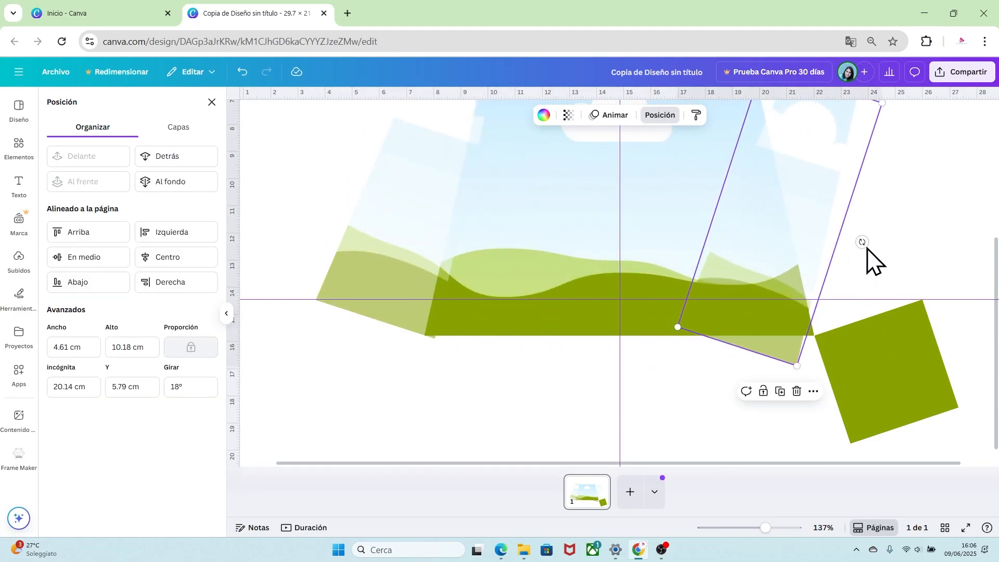
{"action": "left_click_drag", "start_coordinate": [863, 242], "coordinate": [894, 169]}
{"action": "left_click_drag", "start_coordinate": [832, 244], "coordinate": [864, 223]}
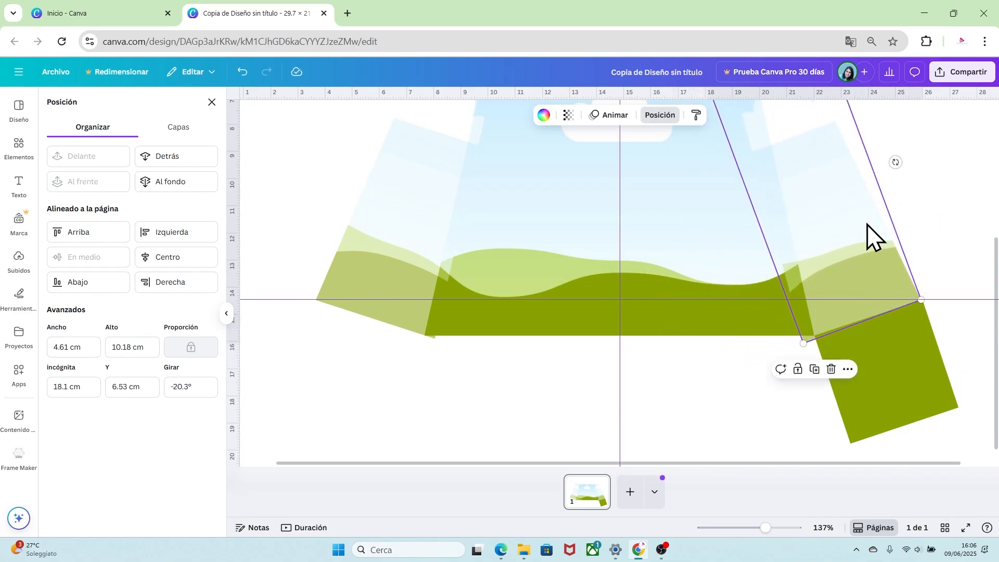
{"action": "left_click_drag", "start_coordinate": [997, 287], "coordinate": [997, 251]}
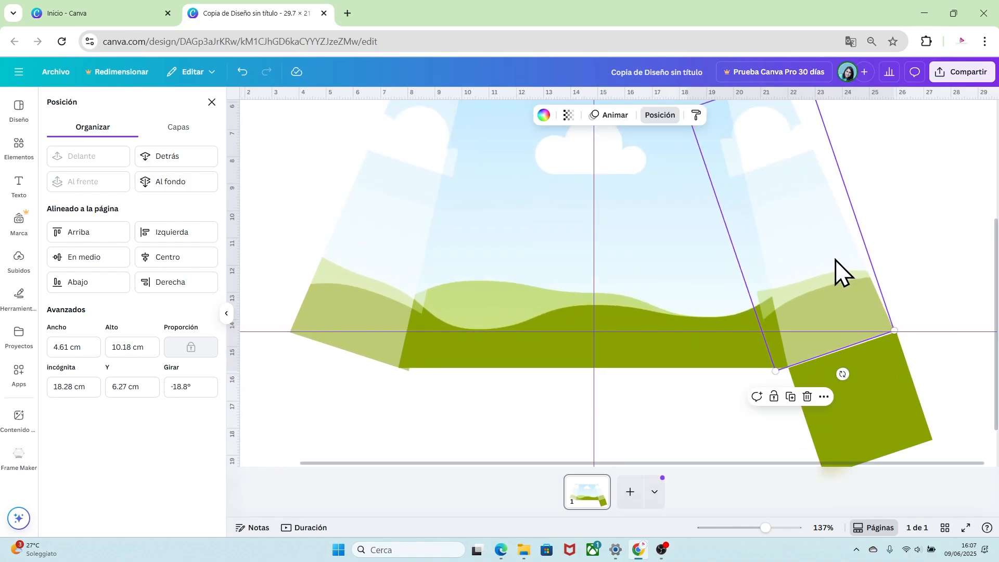
{"action": "left_click_drag", "start_coordinate": [997, 278], "coordinate": [997, 242]}
{"action": "left_click", "coordinate": [910, 230]}
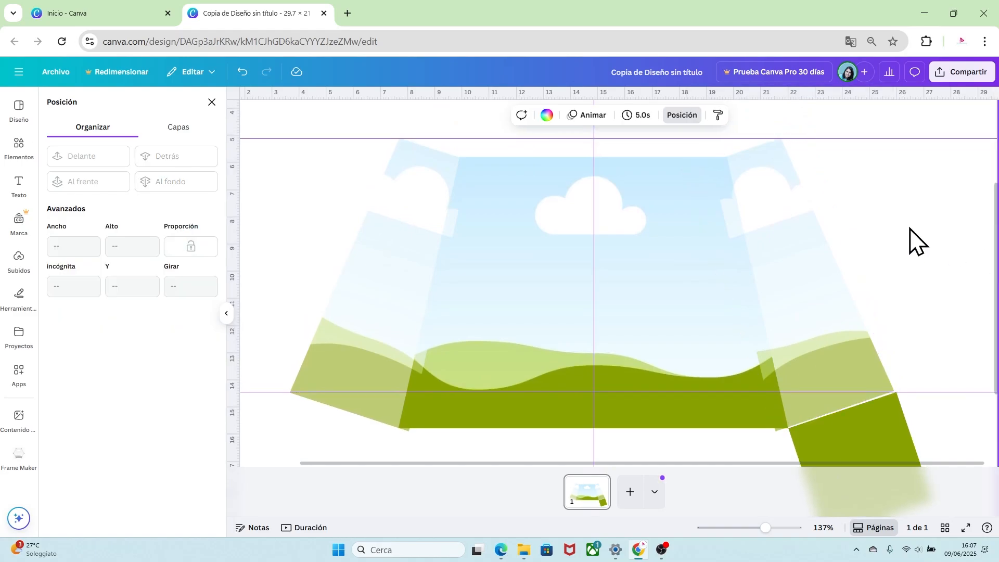
{"action": "left_click", "coordinate": [844, 441]}
{"action": "key", "text": "Delete"}
Set the transparency value of both tilted side frames to 100 so they are fully opaque.
{"action": "left_click", "coordinate": [824, 301]}
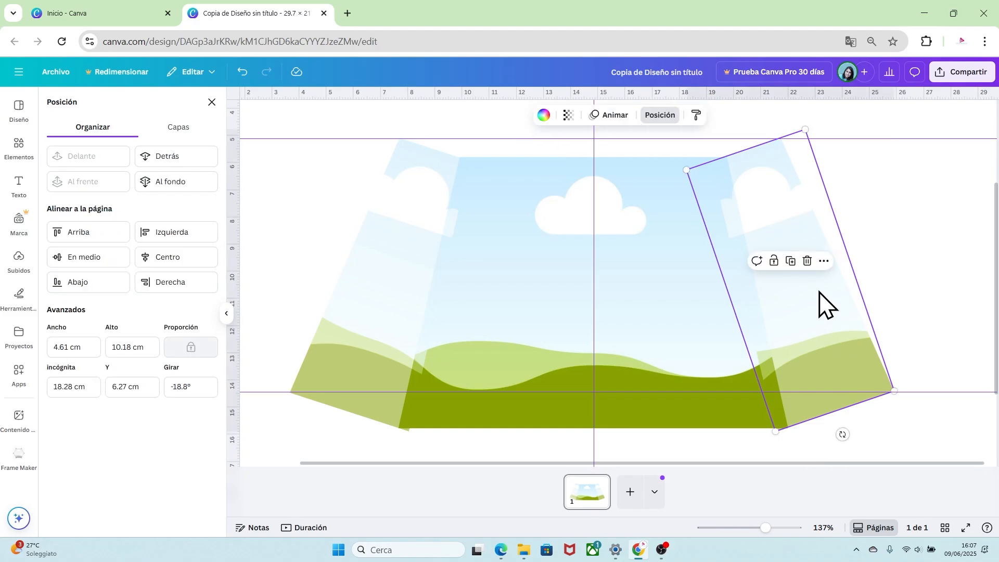
{"action": "left_click", "coordinate": [567, 116]}
{"action": "left_click_drag", "start_coordinate": [566, 174], "coordinate": [610, 185]}
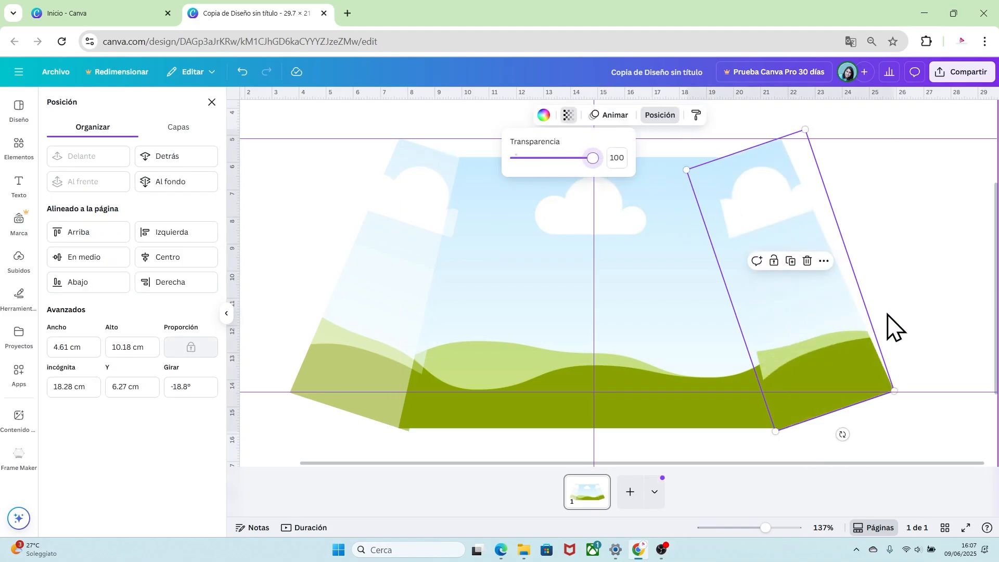
{"action": "left_click", "coordinate": [898, 290]}
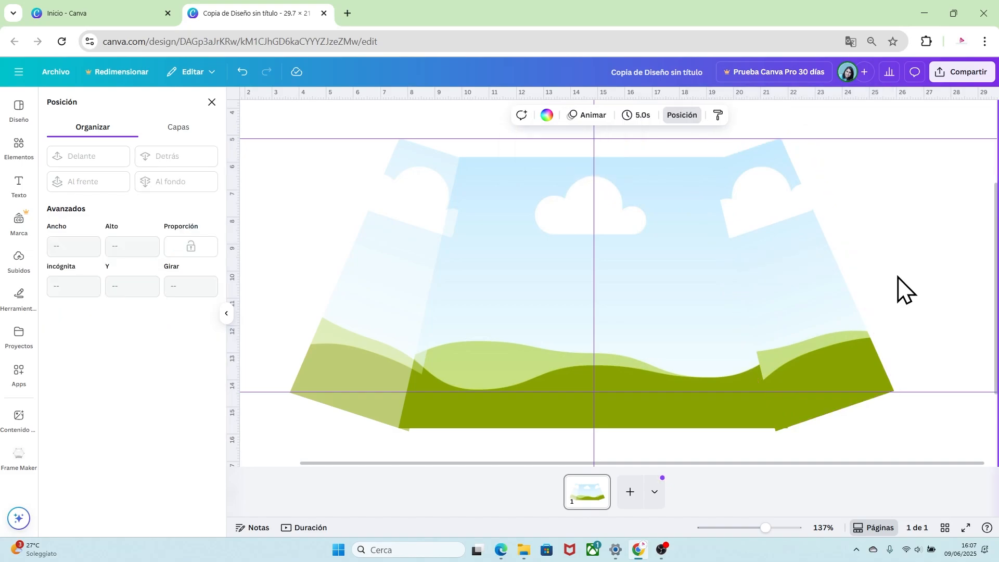
{"action": "left_click", "coordinate": [404, 272]}
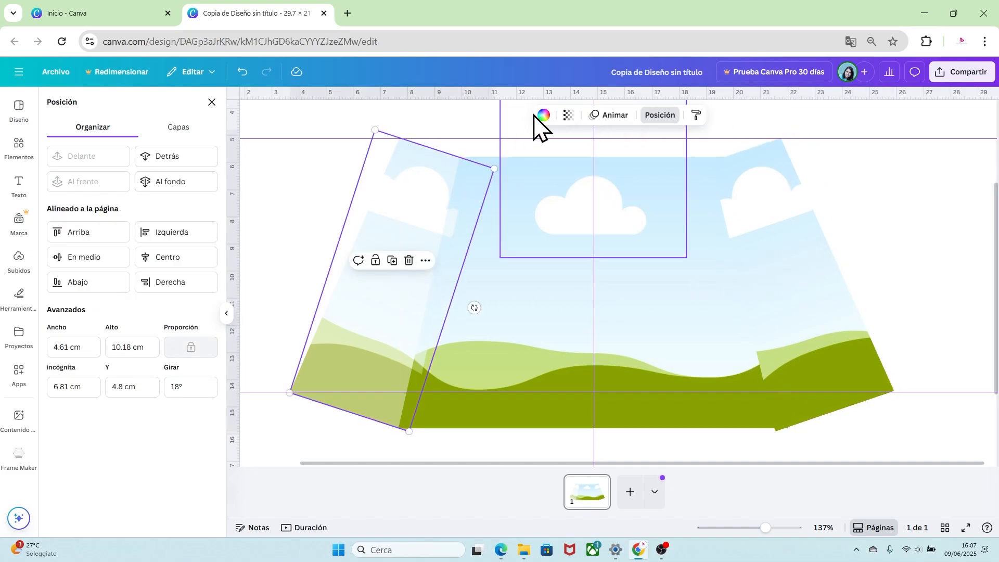
{"action": "left_click", "coordinate": [568, 116]}
{"action": "left_click_drag", "start_coordinate": [556, 166], "coordinate": [598, 177]}
{"action": "left_click", "coordinate": [889, 270]}
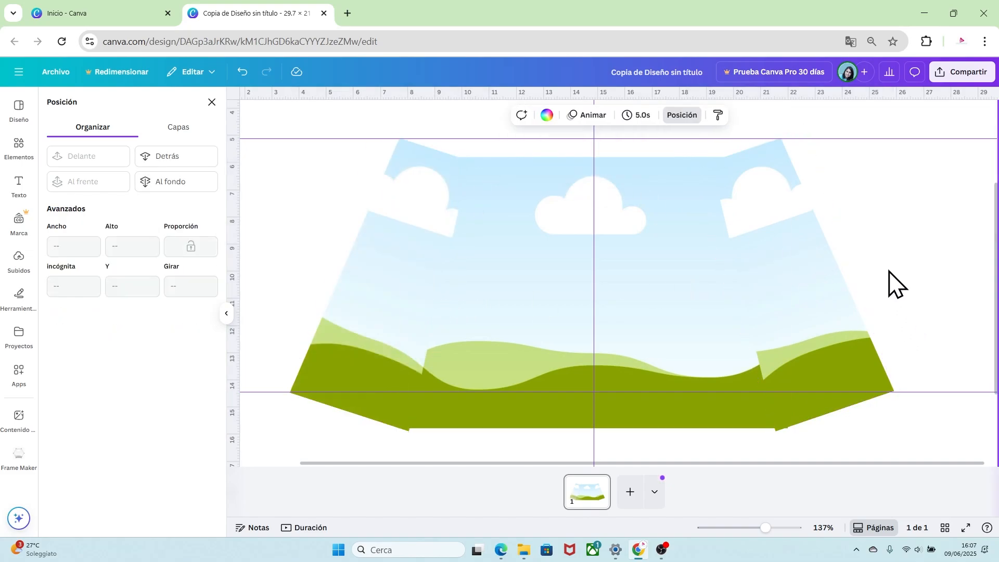
Reorder the layers so both tilted side frames sit behind the large trapezoid frame.
{"action": "left_click", "coordinate": [813, 249]}
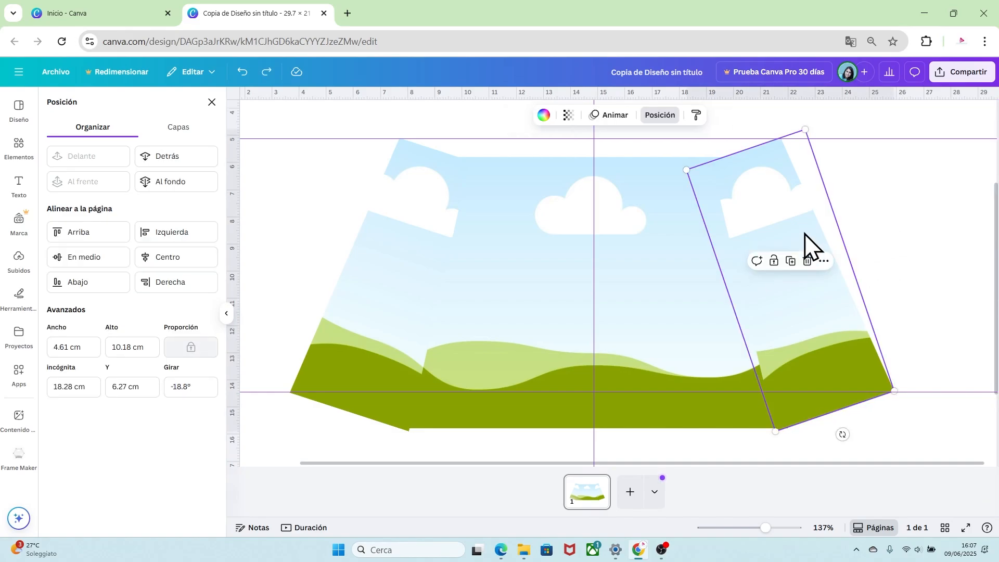
{"action": "right_click", "coordinate": [806, 234]}
{"action": "mouse_move", "coordinate": [879, 360]}
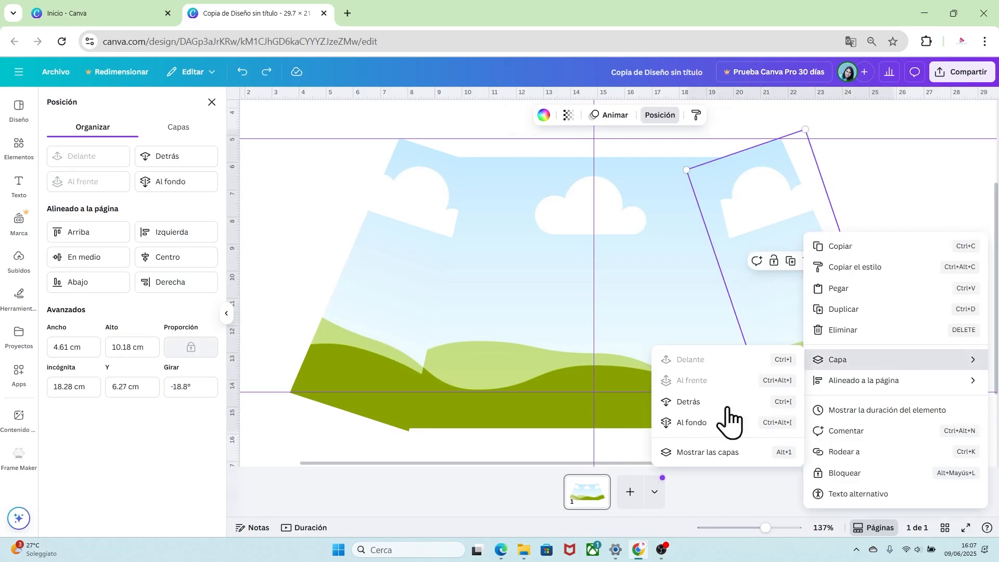
{"action": "left_click", "coordinate": [720, 452]}
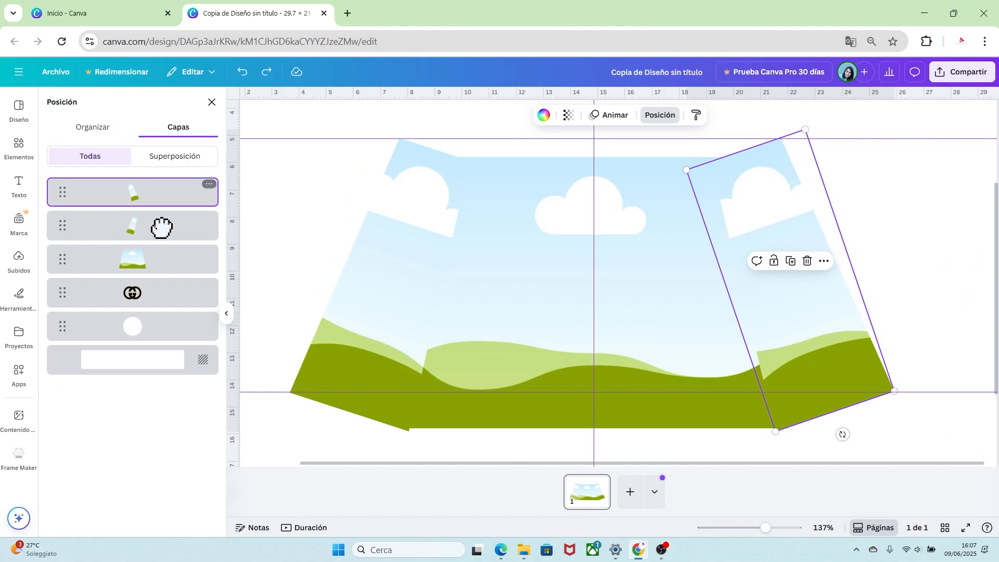
{"action": "left_click_drag", "start_coordinate": [161, 203], "coordinate": [161, 251]}
{"action": "left_click_drag", "start_coordinate": [152, 213], "coordinate": [157, 259]}
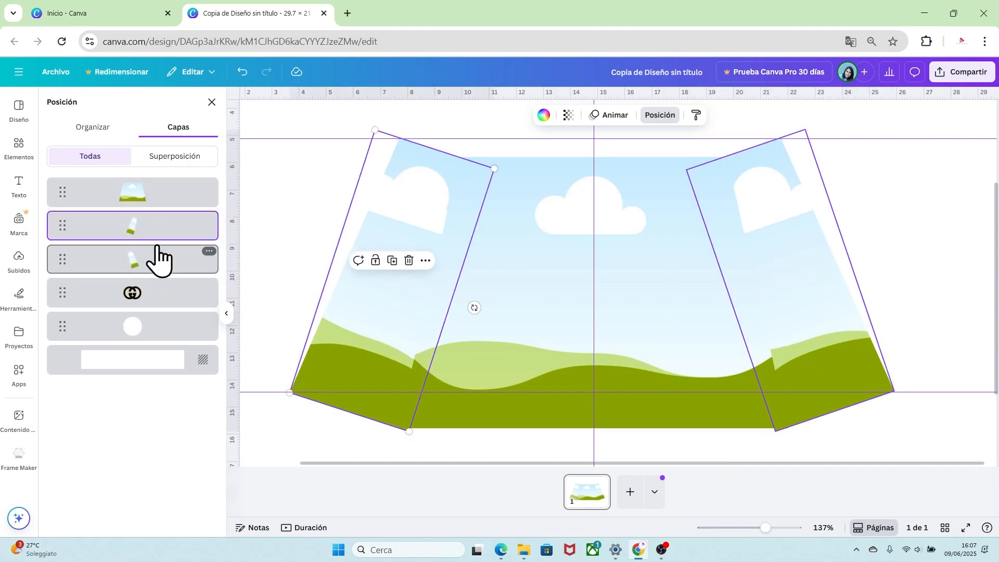
{"action": "left_click", "coordinate": [906, 276]}
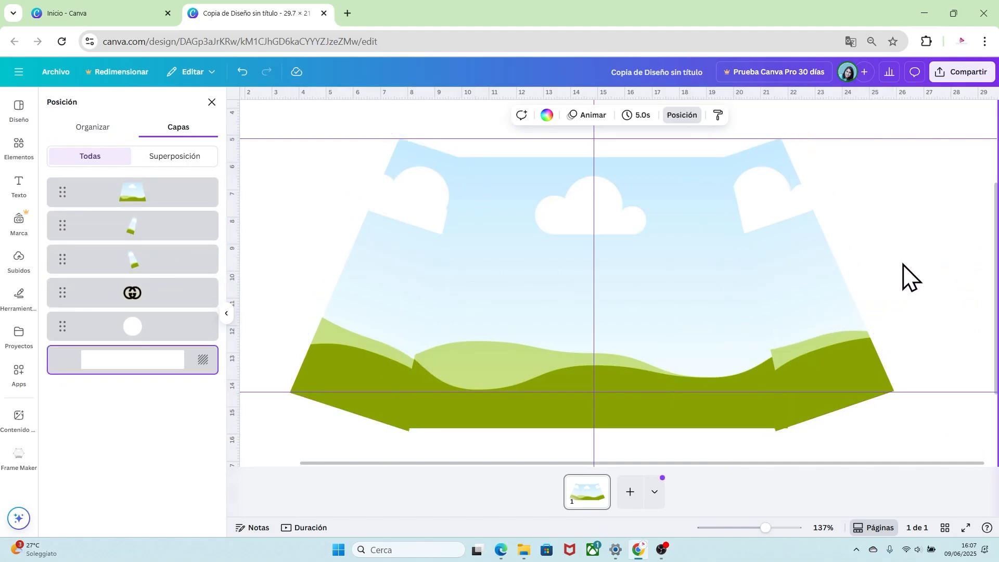
Search the elements for "marco" and add the plain square frame to the page.
{"action": "left_click", "coordinate": [534, 434]}
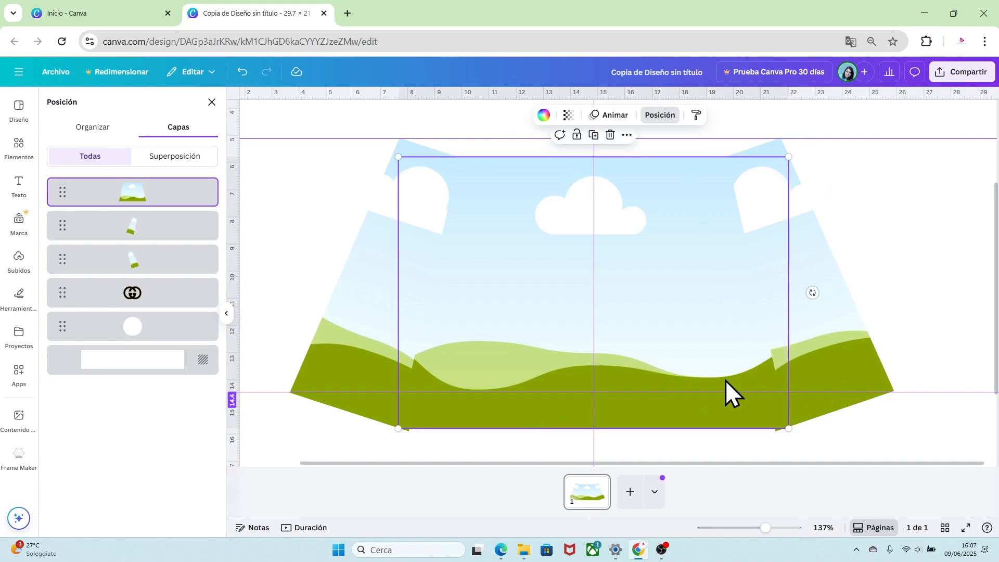
{"action": "left_click_drag", "start_coordinate": [997, 305], "coordinate": [997, 371]}
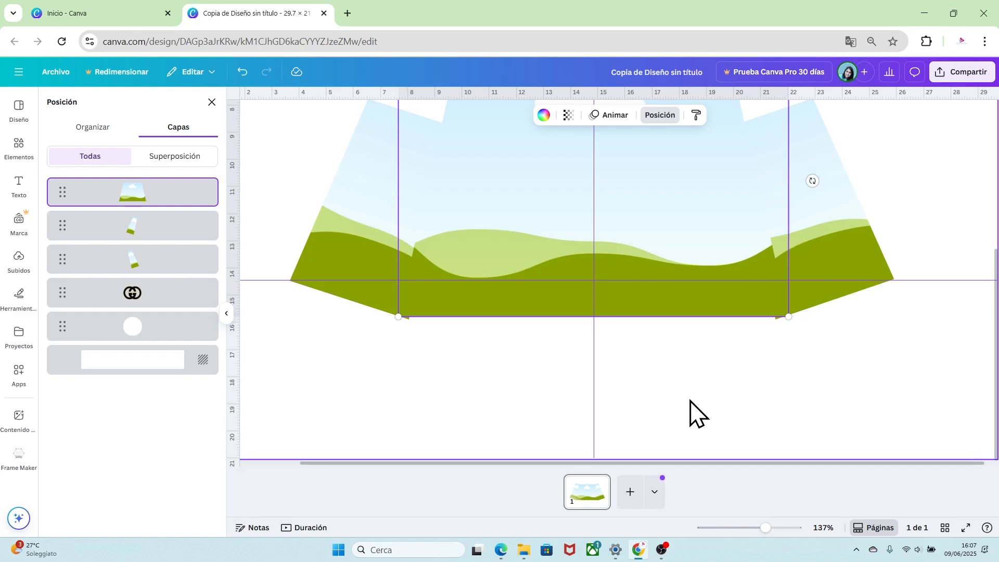
{"action": "left_click", "coordinate": [19, 150]}
{"action": "left_click", "coordinate": [106, 108]}
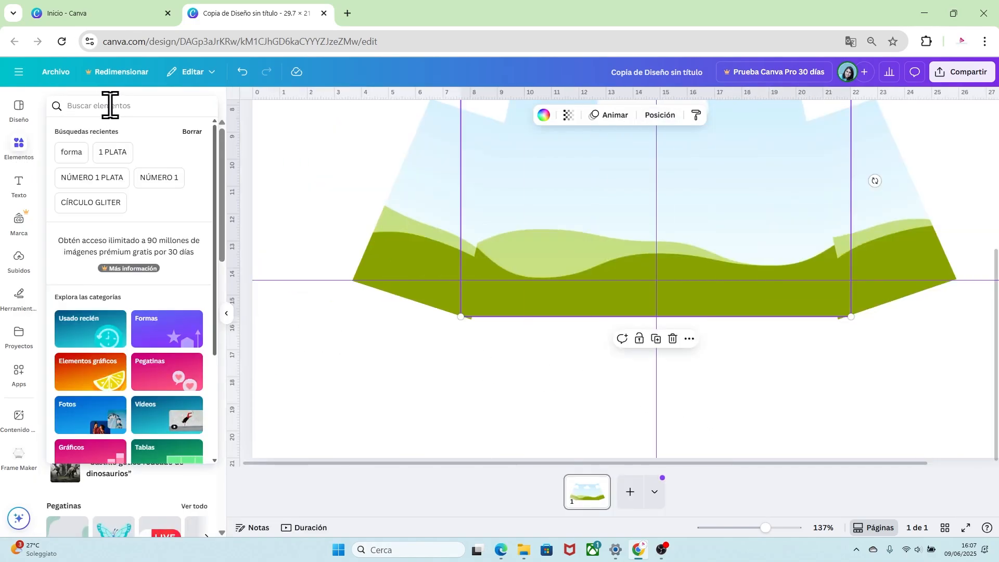
{"action": "type", "text": "marco"}
{"action": "left_click", "coordinate": [62, 282]}
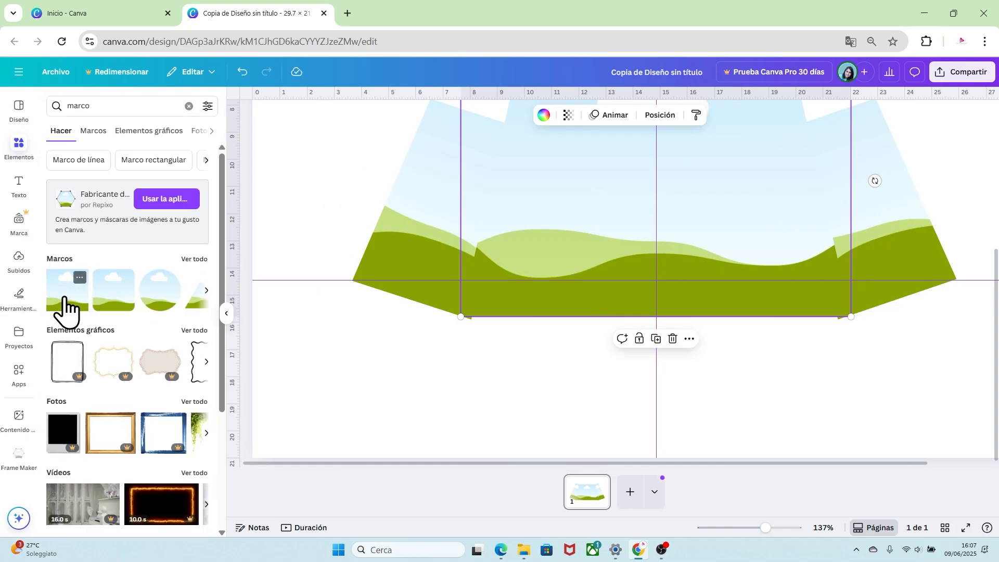
{"action": "left_click", "coordinate": [64, 310]}
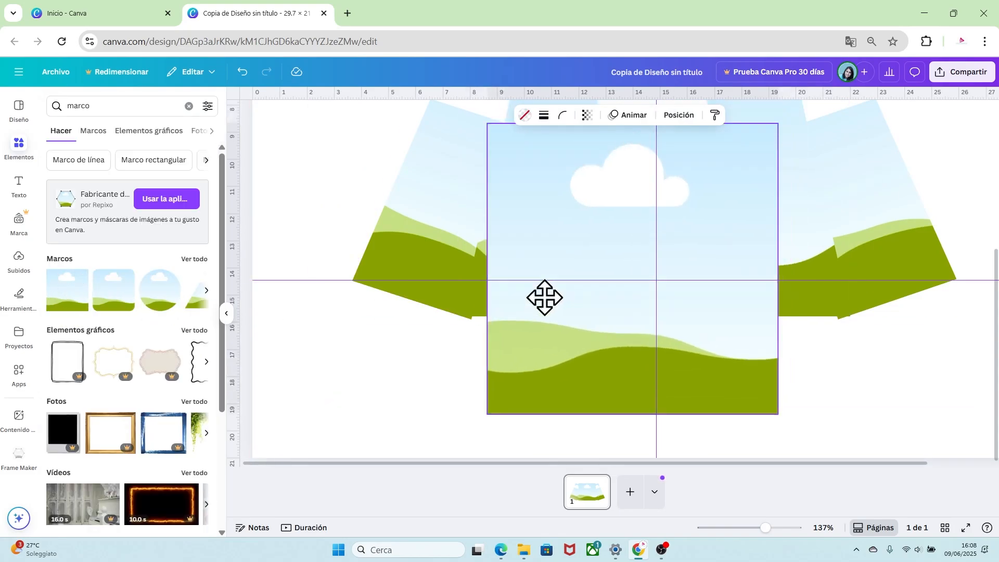
Set the new square frame's width and height to 4.2 cm each.
{"action": "left_click", "coordinate": [676, 116]}
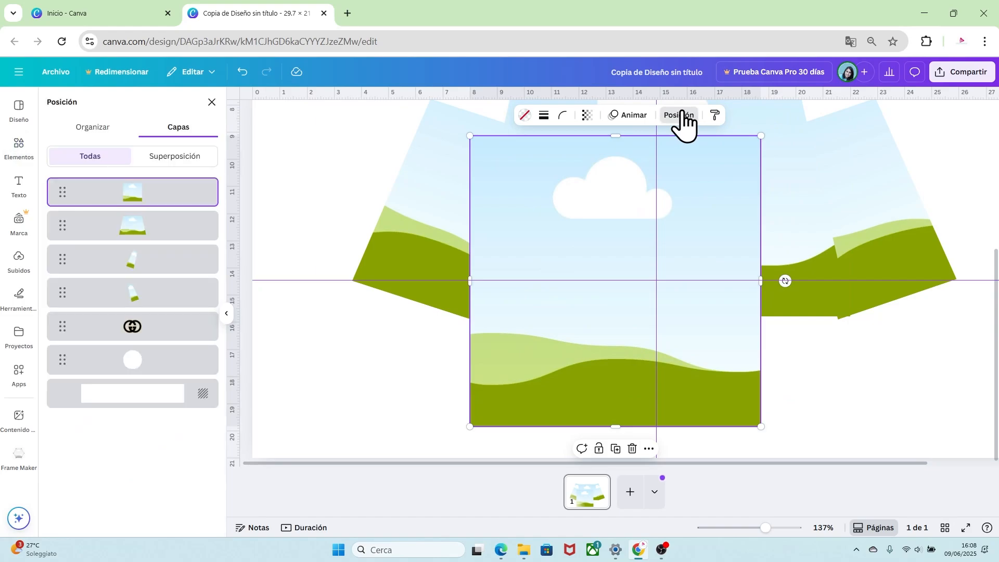
{"action": "left_click", "coordinate": [98, 130]}
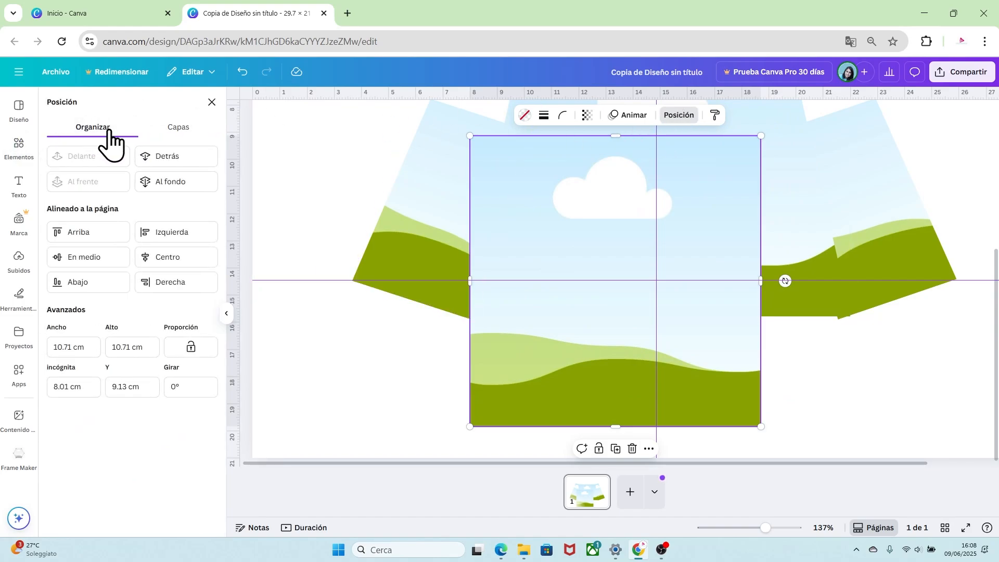
{"action": "left_click", "coordinate": [93, 343]}
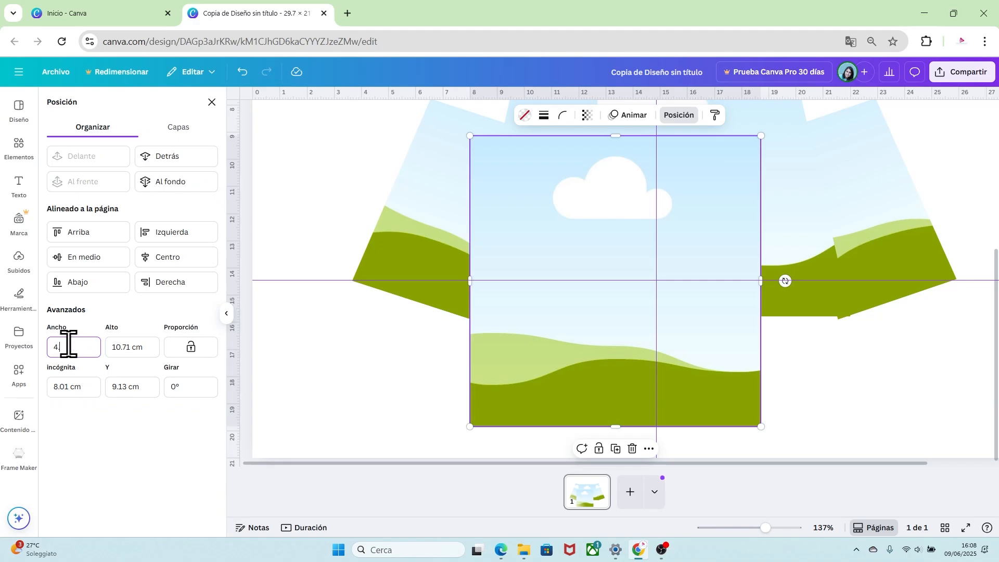
{"action": "type", "text": "4.2"}
{"action": "left_click", "coordinate": [156, 347]}
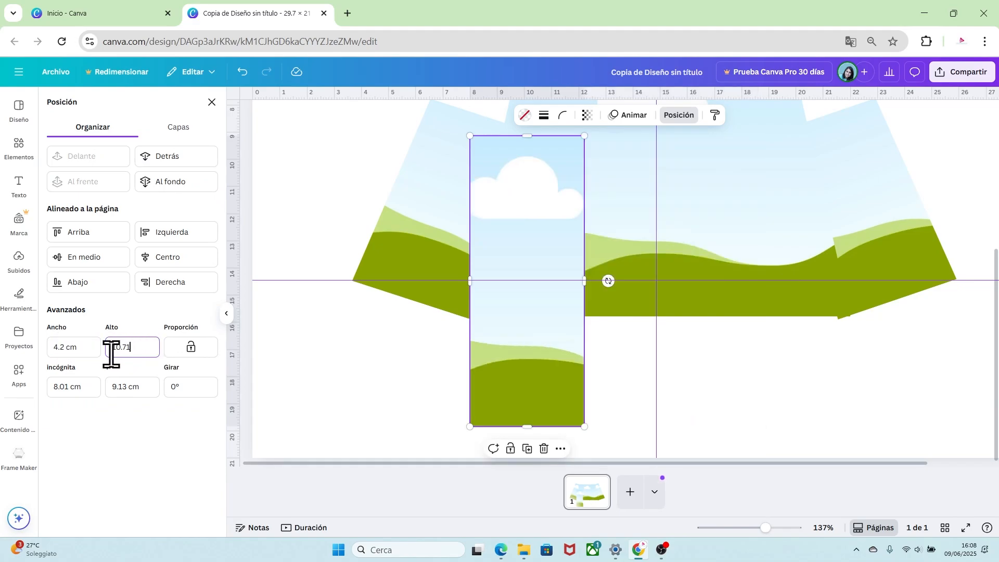
{"action": "double_click", "coordinate": [140, 346]}
{"action": "type", "text": "4.2"}
{"action": "left_click", "coordinate": [92, 345]}
Move the small square frame directly below the large trapezoid, aligned with its lower-left corner.
{"action": "left_click", "coordinate": [485, 341]}
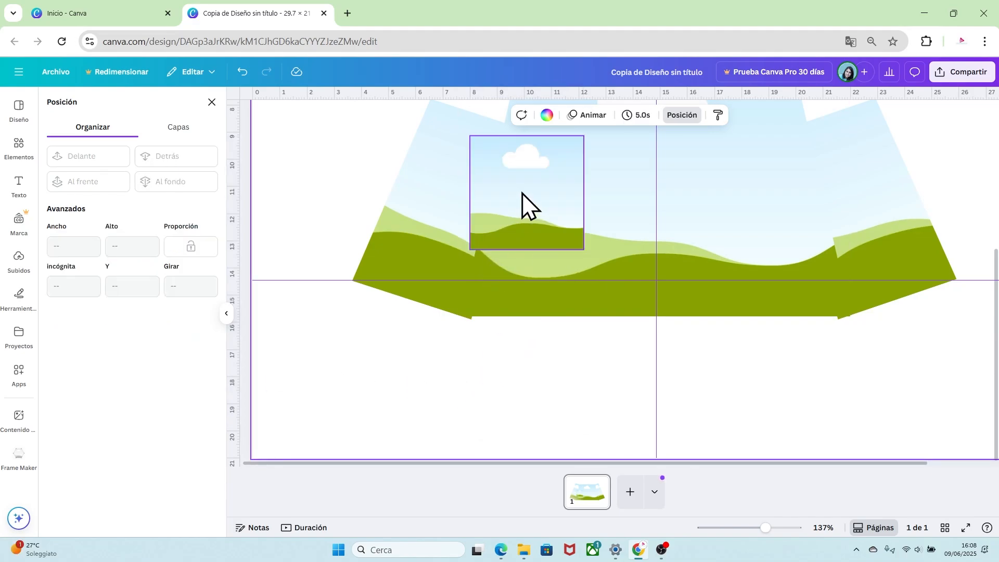
{"action": "left_click_drag", "start_coordinate": [522, 198], "coordinate": [508, 350]}
{"action": "left_click", "coordinate": [585, 246]}
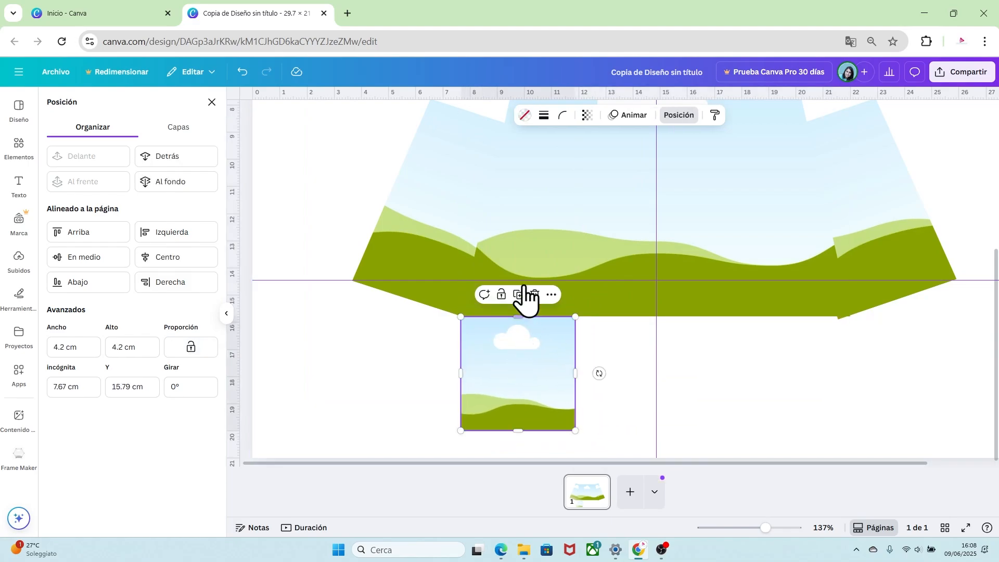
Widen the small square frame to 14.35 cm so it spans the full lower edge of the large trapezoid.
{"action": "left_click", "coordinate": [548, 236]}
{"action": "left_click", "coordinate": [517, 359]}
{"action": "left_click_drag", "start_coordinate": [575, 374], "coordinate": [854, 364]}
{"action": "left_click", "coordinate": [901, 348]}
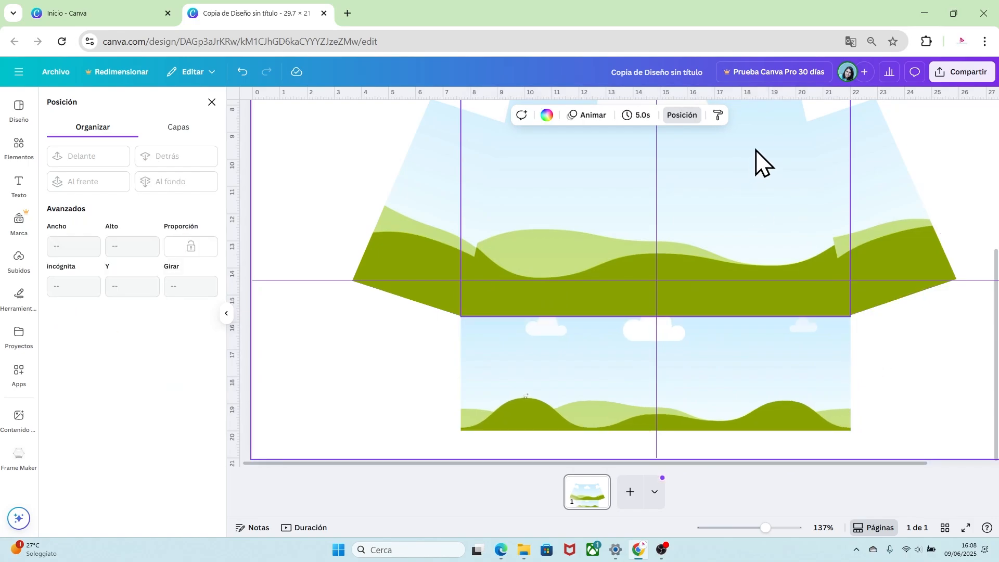
{"action": "left_click", "coordinate": [756, 150]}
{"action": "left_click", "coordinate": [802, 356]}
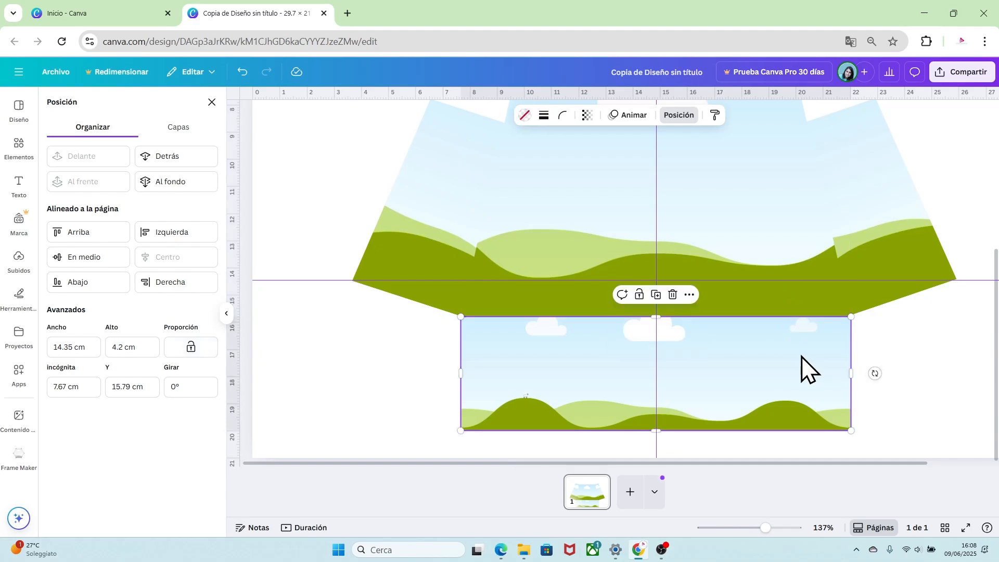
{"action": "left_click", "coordinate": [892, 358]}
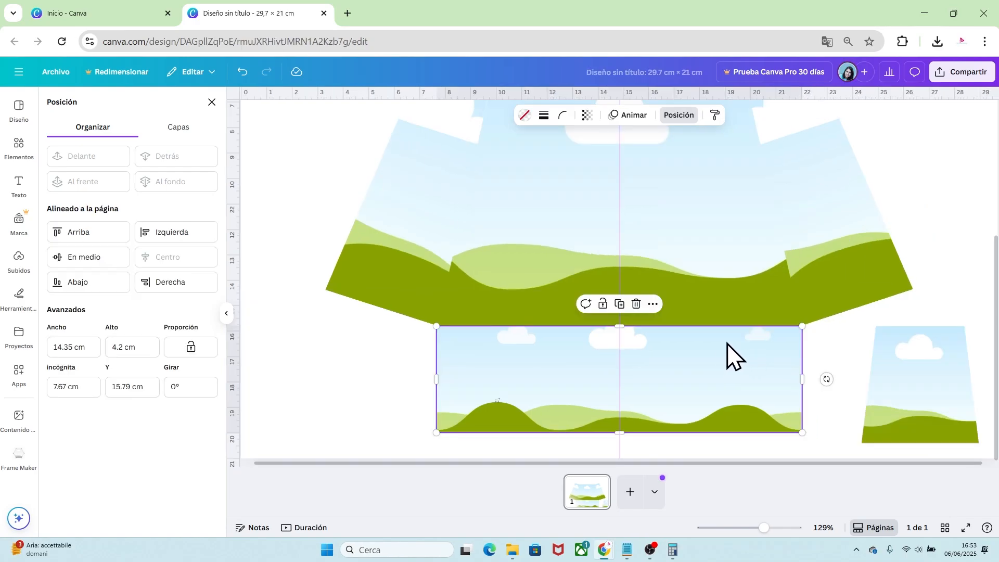
Rotate the small trapezoid frame to -90°, shrink it to 4.2 cm and attach it to the bottom rectangle's left edge.
{"action": "left_click", "coordinate": [947, 294]}
{"action": "left_click", "coordinate": [898, 387]}
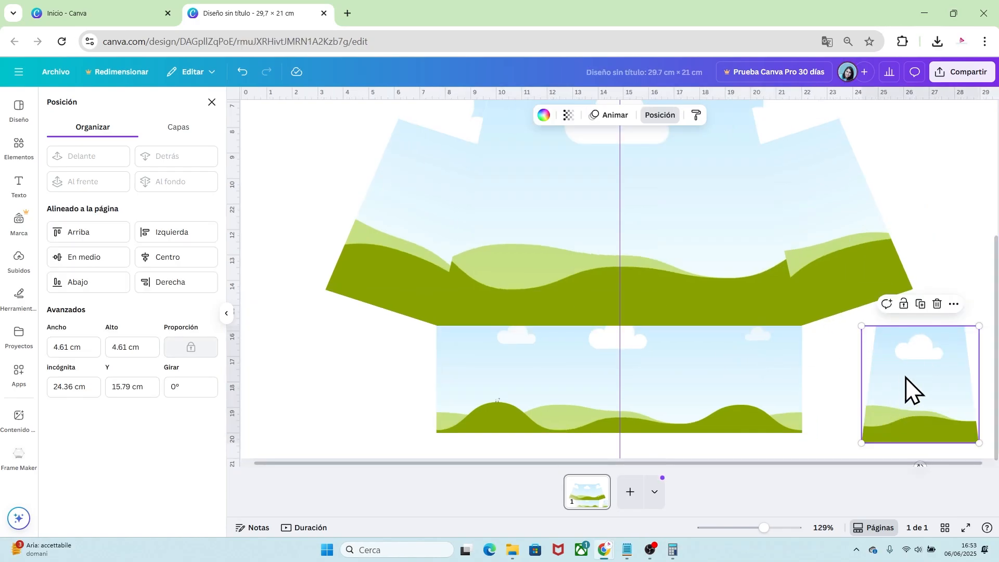
{"action": "left_click_drag", "start_coordinate": [902, 385], "coordinate": [329, 395]}
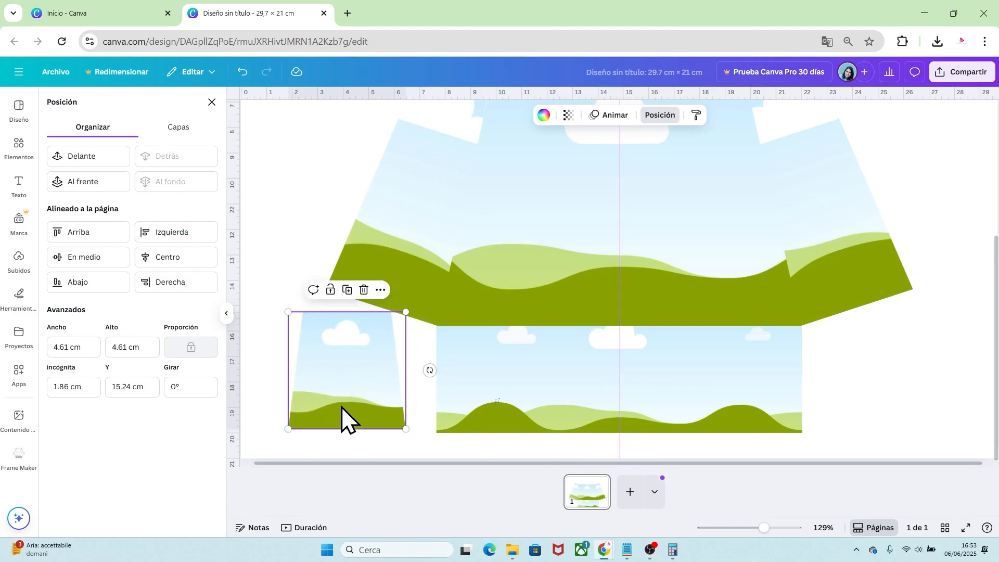
{"action": "left_click_drag", "start_coordinate": [429, 371], "coordinate": [350, 296]}
{"action": "left_click_drag", "start_coordinate": [350, 348], "coordinate": [381, 357]}
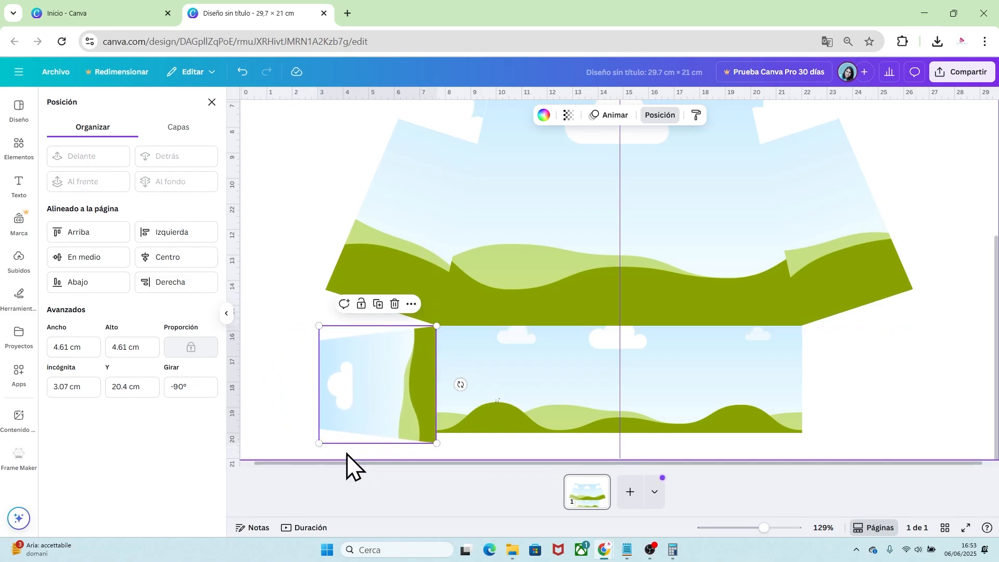
{"action": "left_click_drag", "start_coordinate": [433, 442], "coordinate": [424, 431]}
Duplicate the trapezoid flap, rotate the copy to 90° and attach it to the bottom rectangle's right edge.
{"action": "left_click_drag", "start_coordinate": [401, 390], "coordinate": [795, 351]}
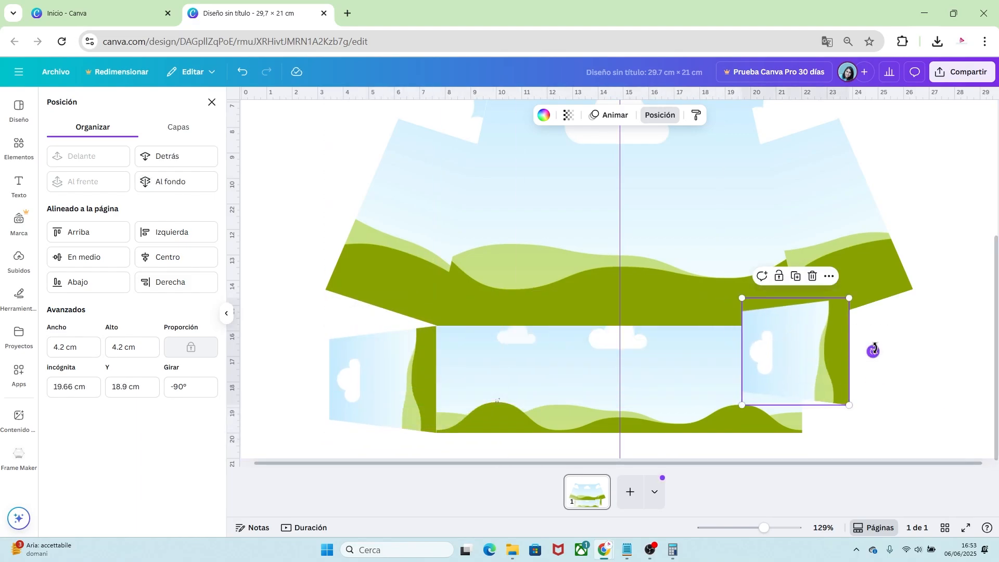
{"action": "left_click_drag", "start_coordinate": [873, 350], "coordinate": [818, 368]}
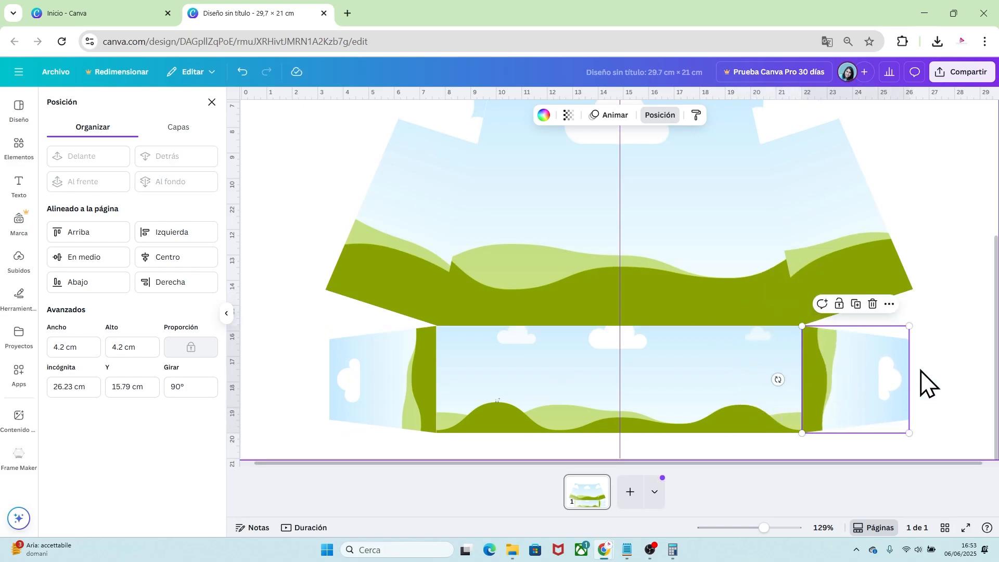
{"action": "left_click", "coordinate": [933, 374]}
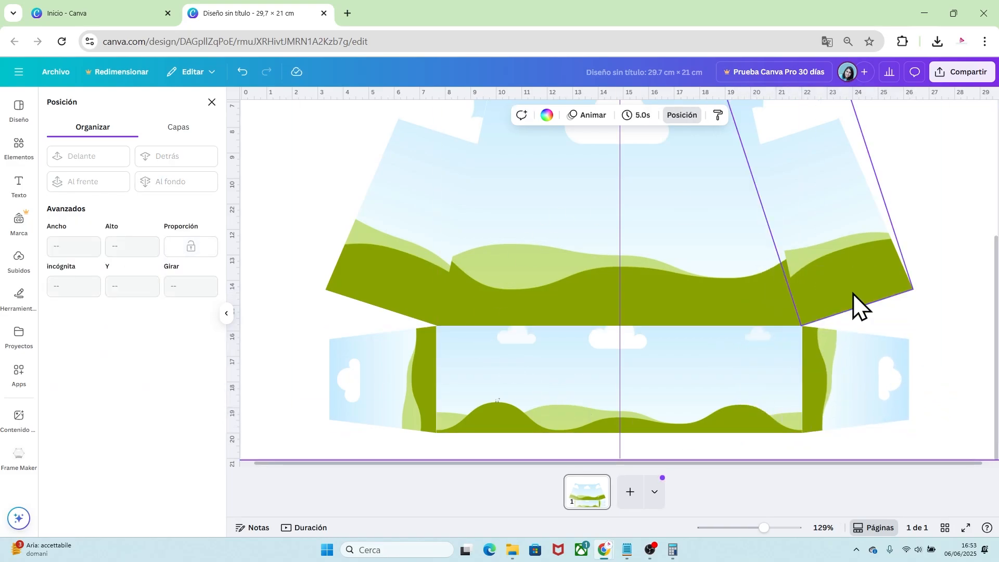
Search the elements for "MARCO", filter to frames and add the plain circle frame to the page.
{"action": "left_click_drag", "start_coordinate": [763, 527], "coordinate": [757, 527]}
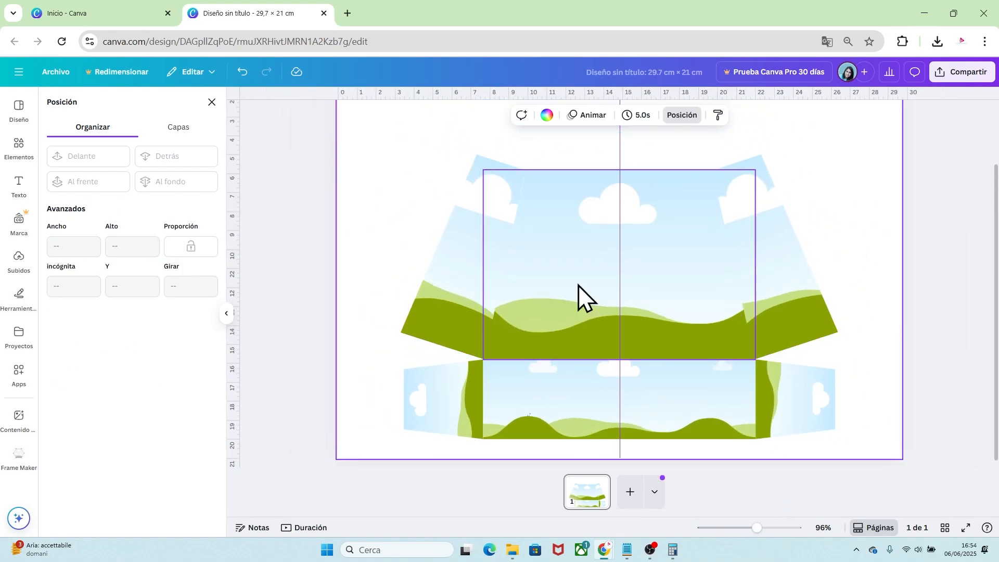
{"action": "left_click_drag", "start_coordinate": [993, 305], "coordinate": [996, 244]}
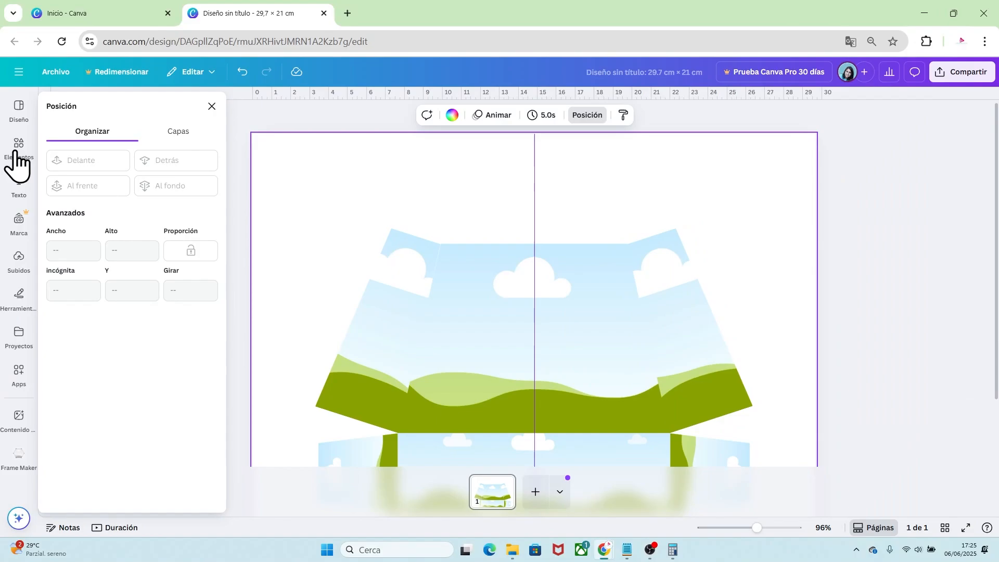
{"action": "left_click", "coordinate": [15, 161]}
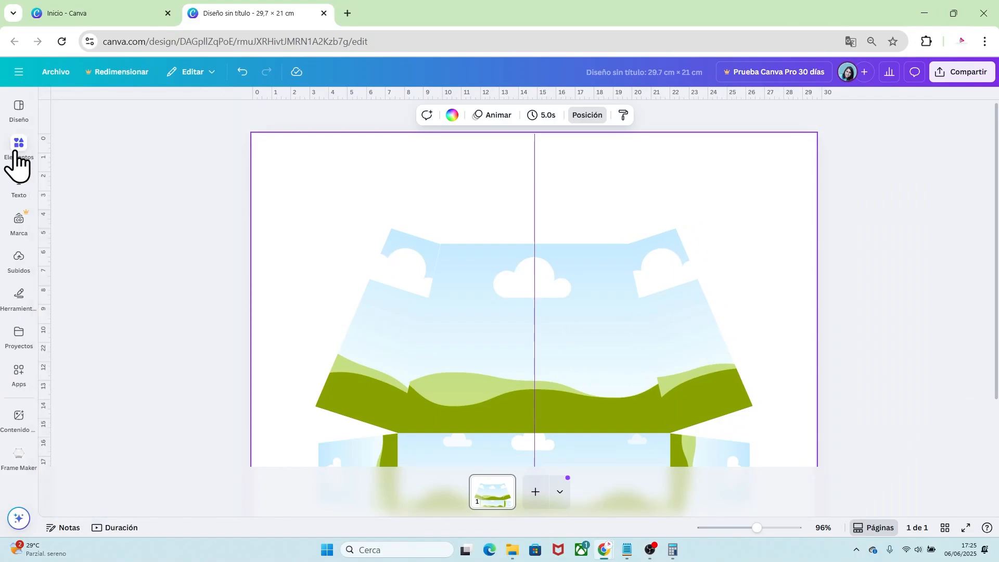
{"action": "left_click", "coordinate": [76, 108]}
{"action": "type", "text": "MARCO"}
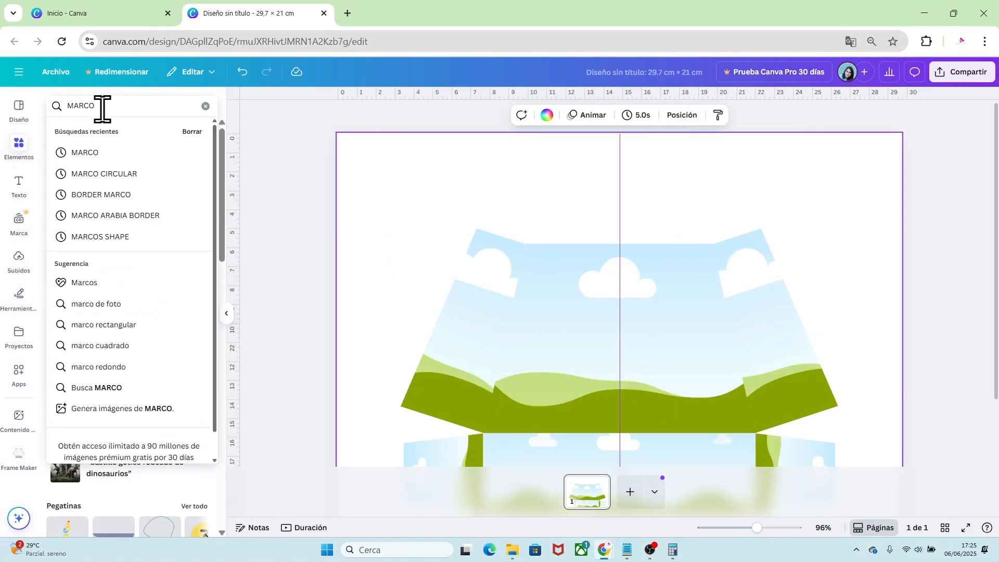
{"action": "key", "text": "Return"}
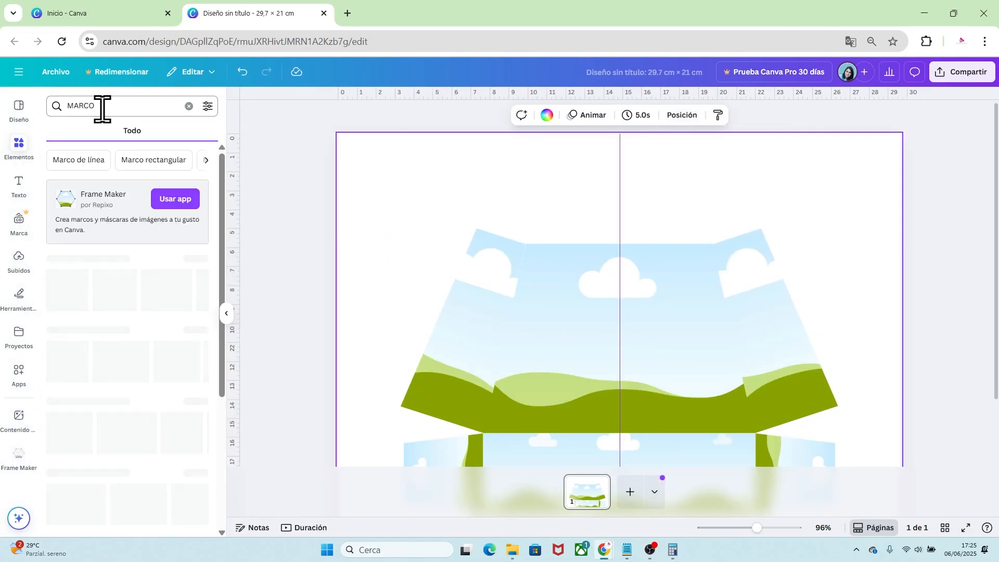
{"action": "left_click", "coordinate": [101, 138]}
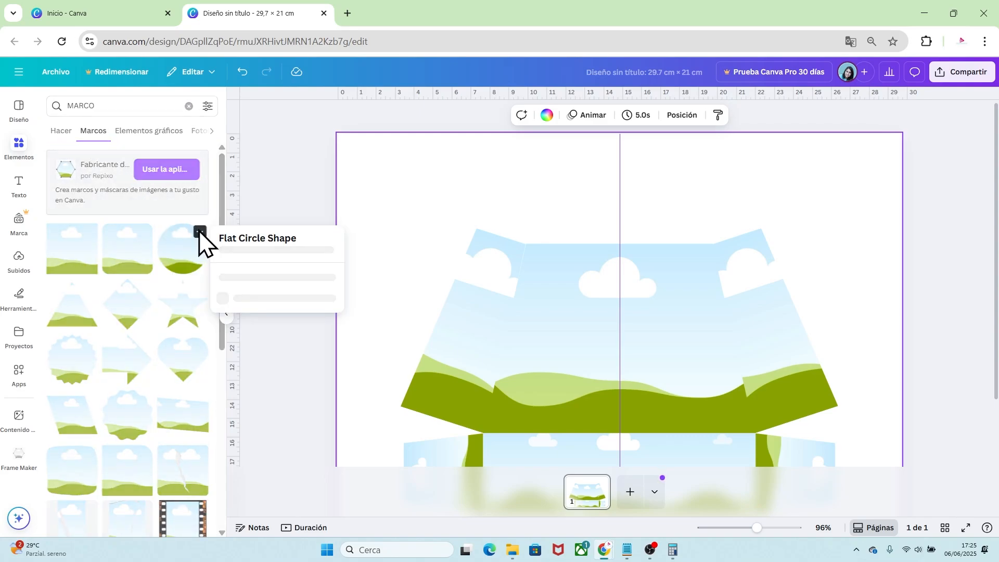
{"action": "left_click", "coordinate": [199, 232]}
{"action": "left_click", "coordinate": [180, 273]}
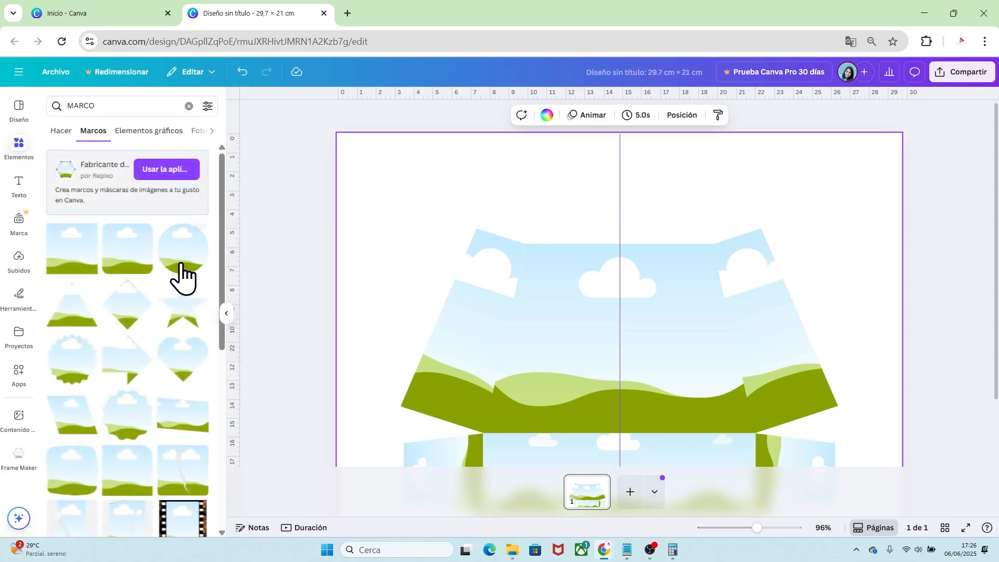
{"action": "left_click", "coordinate": [178, 270]}
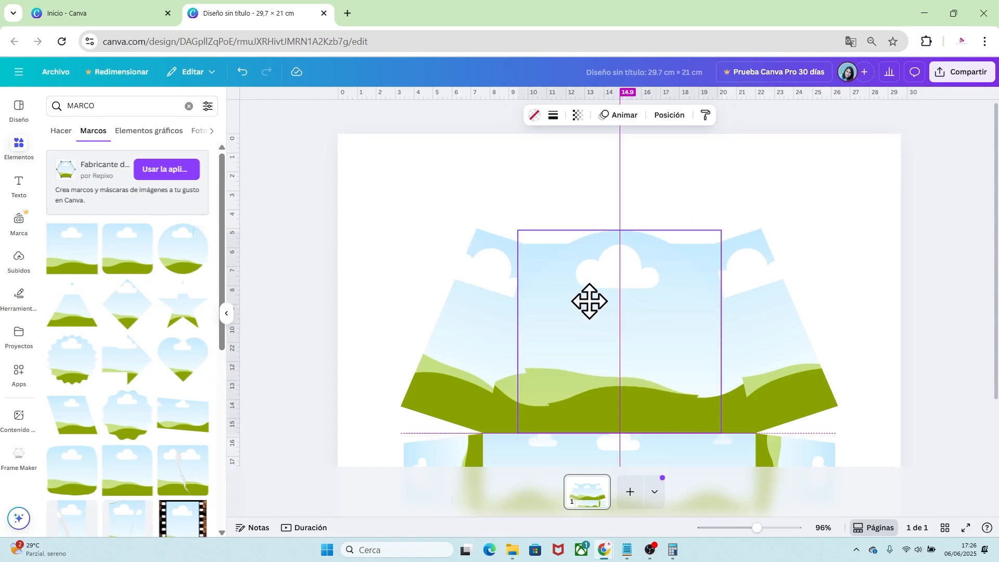
Move the circle frame to the upper part of the page, shrink it to about 9.86 cm and center it on the vertical guide.
{"action": "left_click_drag", "start_coordinate": [588, 302], "coordinate": [569, 257]}
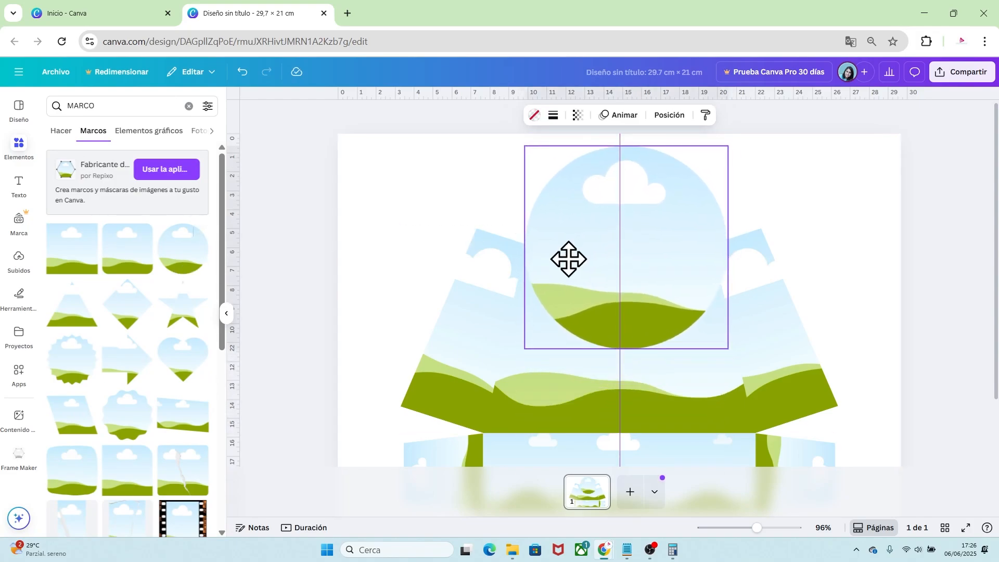
{"action": "left_click_drag", "start_coordinate": [756, 528], "coordinate": [769, 527]}
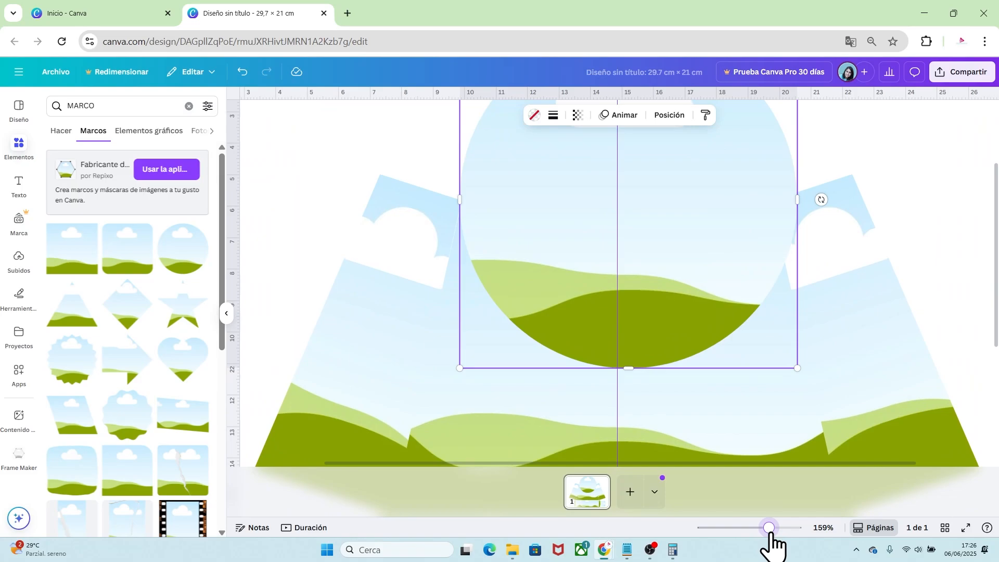
{"action": "left_click_drag", "start_coordinate": [805, 372], "coordinate": [779, 348]}
{"action": "left_click_drag", "start_coordinate": [696, 226], "coordinate": [690, 207]}
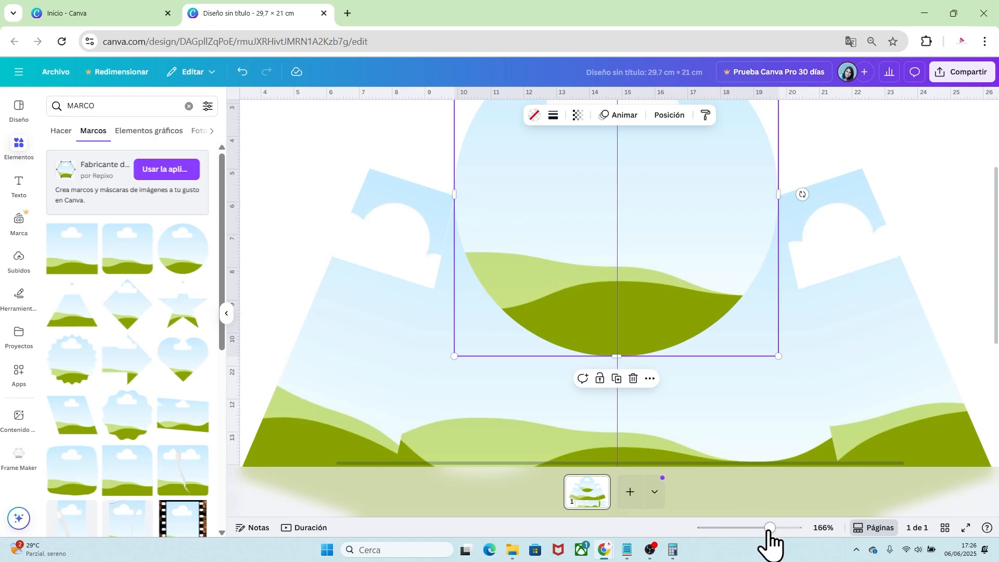
{"action": "left_click_drag", "start_coordinate": [769, 528], "coordinate": [767, 528]}
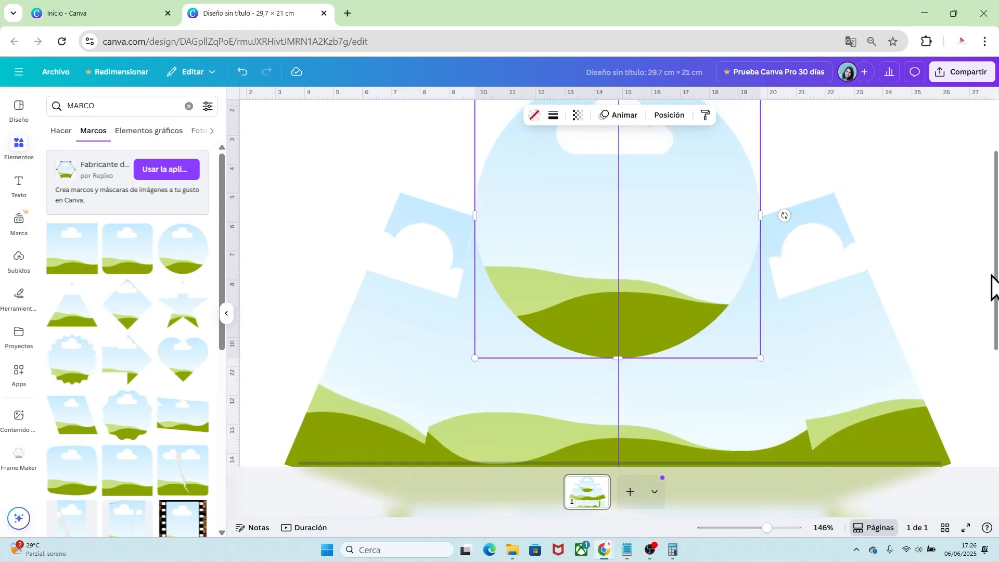
{"action": "scroll", "coordinate": [993, 286], "scroll_direction": "up", "scroll_amount": 2}
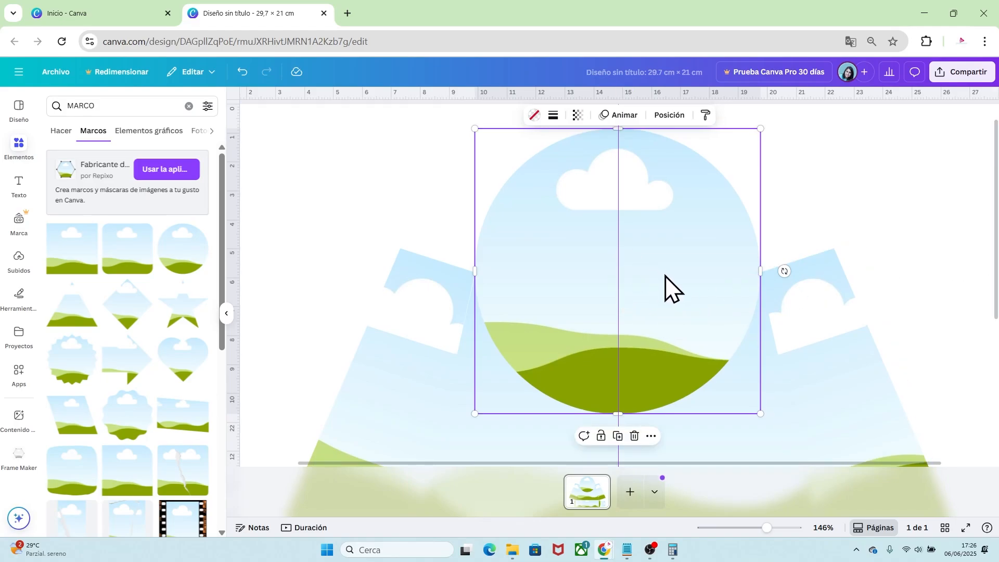
Duplicate the circle frame and set the copy's width and height to 6.86 cm.
{"action": "key", "text": "ctrl+d"}
{"action": "left_click_drag", "start_coordinate": [551, 281], "coordinate": [648, 263]}
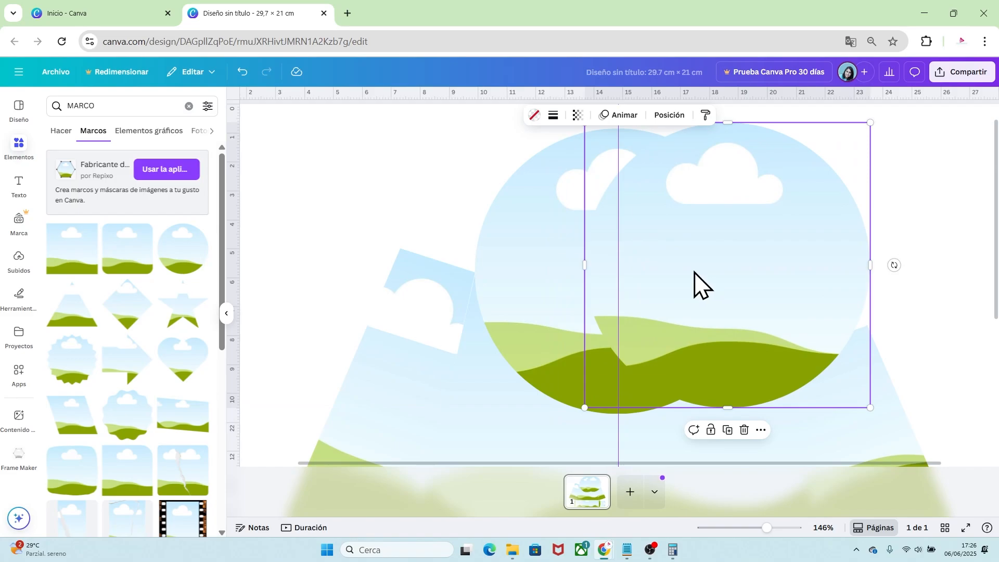
{"action": "left_click", "coordinate": [667, 115]}
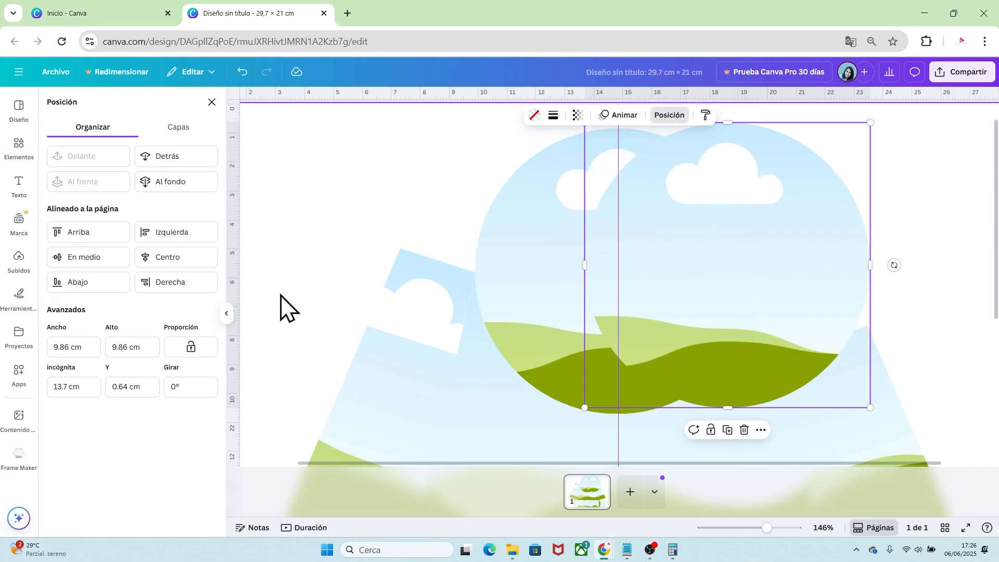
{"action": "left_click", "coordinate": [58, 352]}
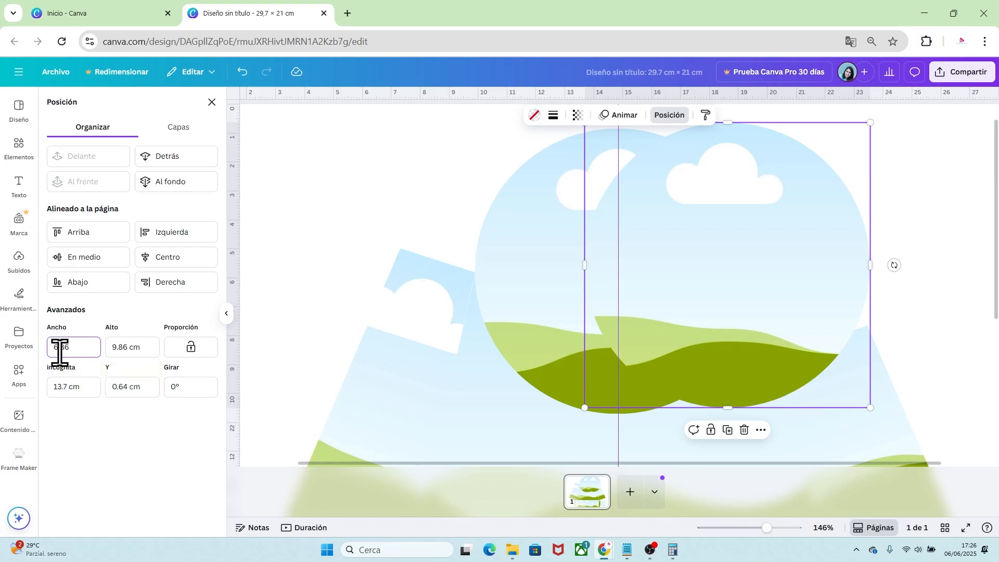
{"action": "left_click", "coordinate": [122, 347]}
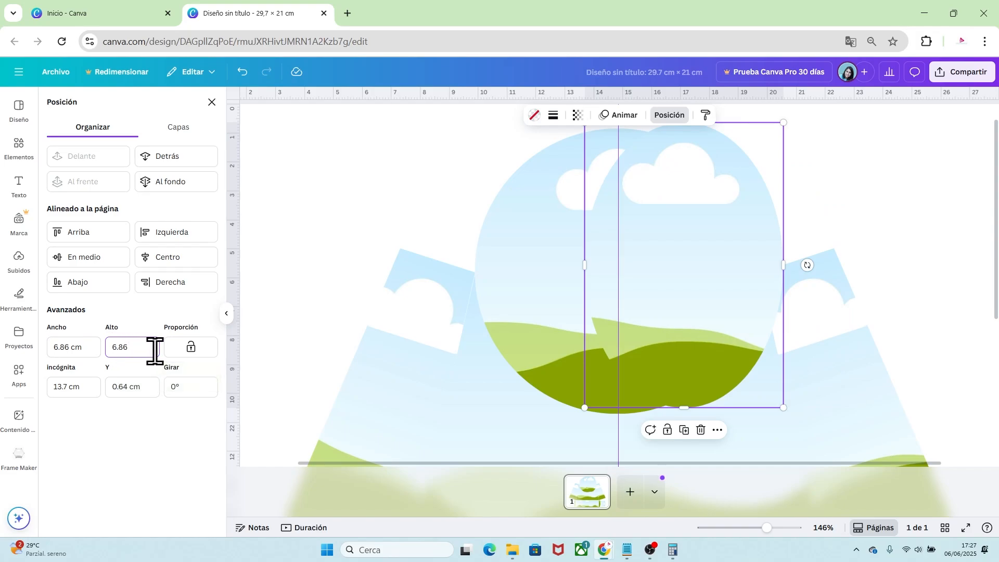
{"action": "left_click", "coordinate": [909, 245]}
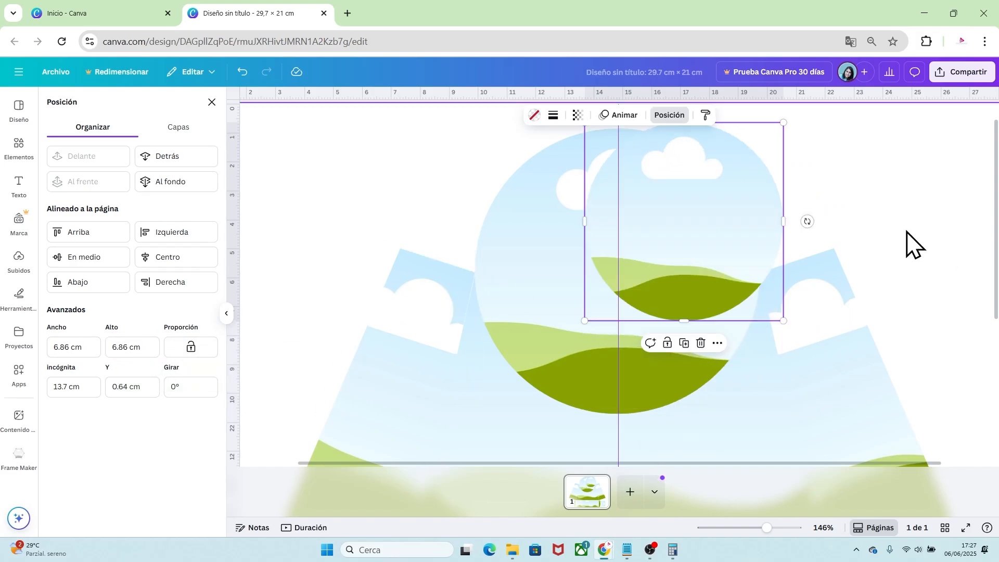
Center the smaller circle frame inside the larger one and fill it with white to form a ring.
{"action": "left_click", "coordinate": [727, 244]}
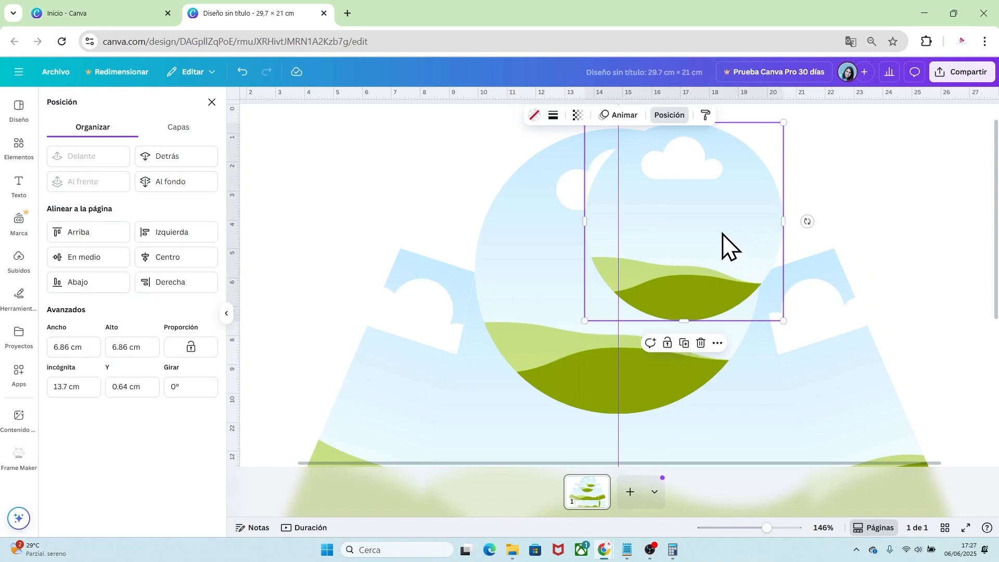
{"action": "left_click_drag", "start_coordinate": [725, 245], "coordinate": [661, 283]}
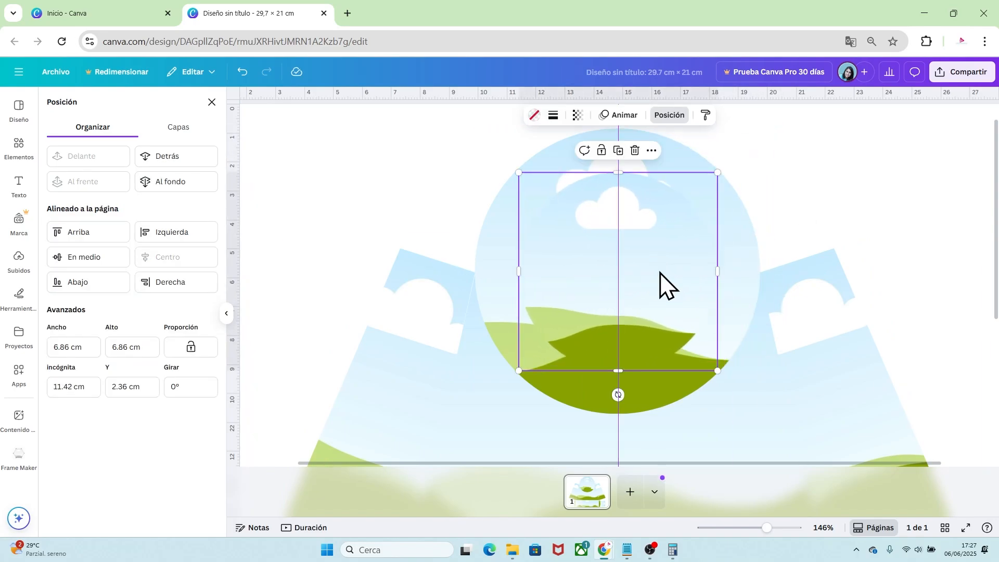
{"action": "left_click", "coordinate": [534, 115]}
{"action": "left_click", "coordinate": [118, 182]}
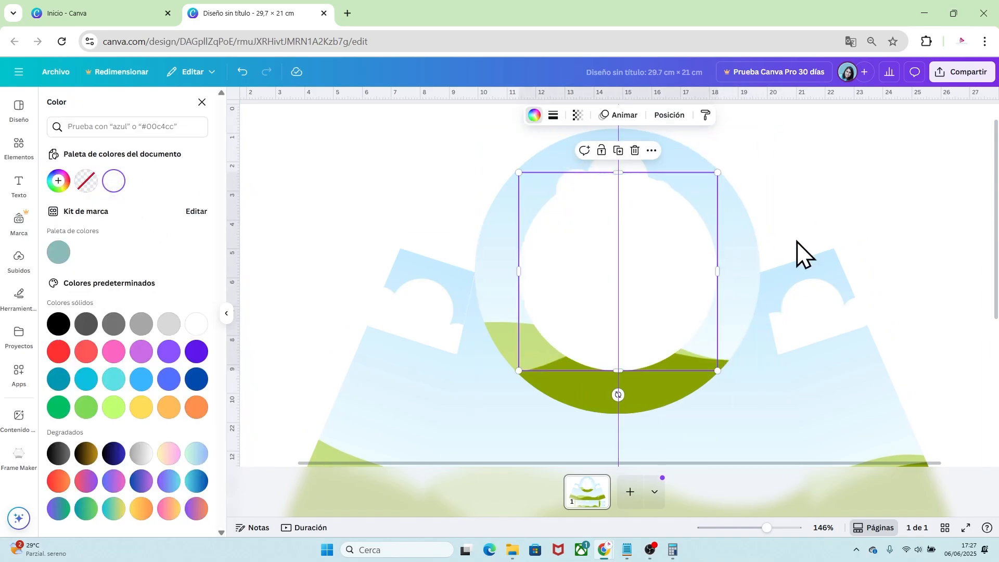
{"action": "left_click", "coordinate": [882, 229]}
Select both concentric circle frames, nudge them slightly down and group them.
{"action": "left_click_drag", "start_coordinate": [772, 189], "coordinate": [684, 230]}
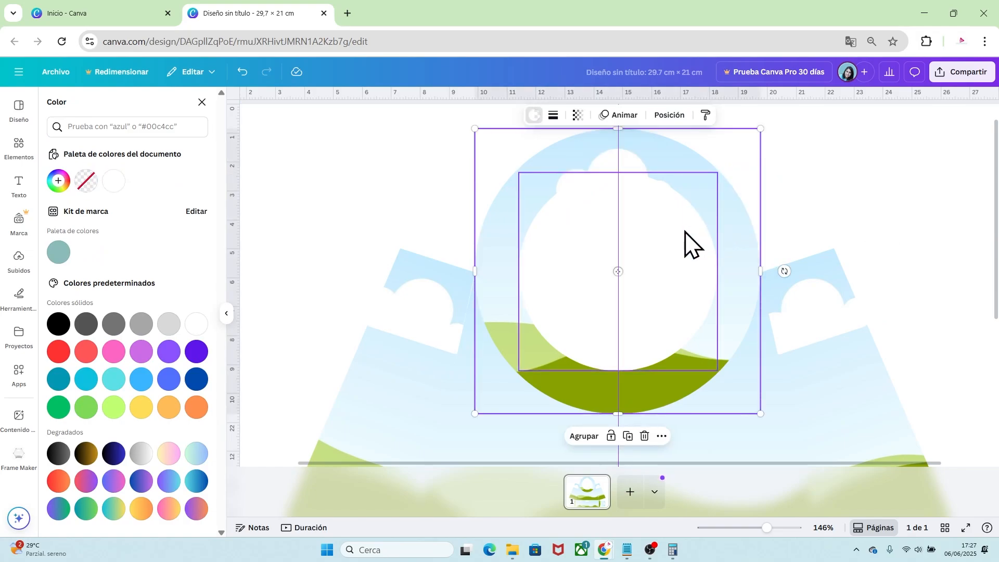
{"action": "key", "text": "Down"}
{"action": "key", "text": "Down"}
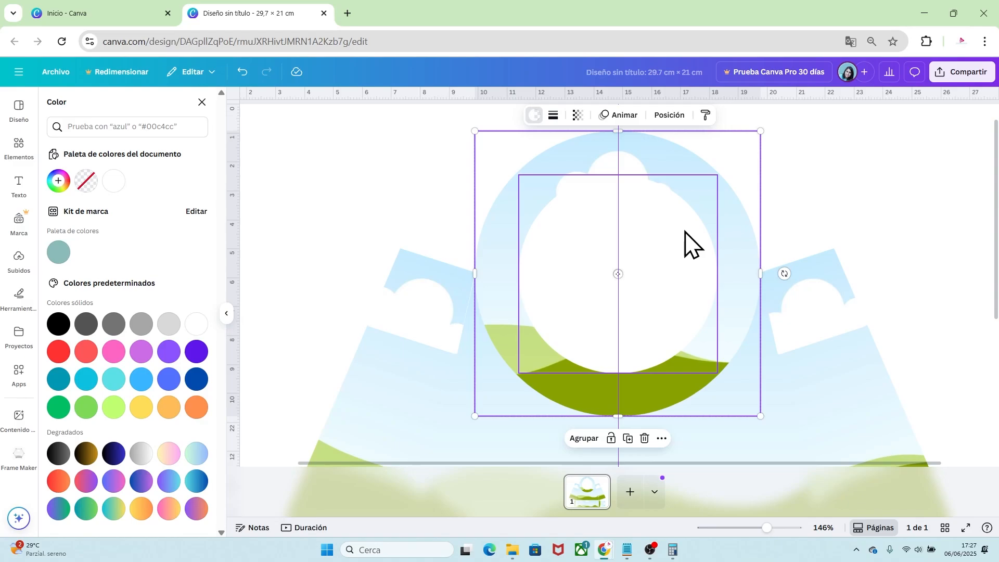
{"action": "key", "text": "Down"}
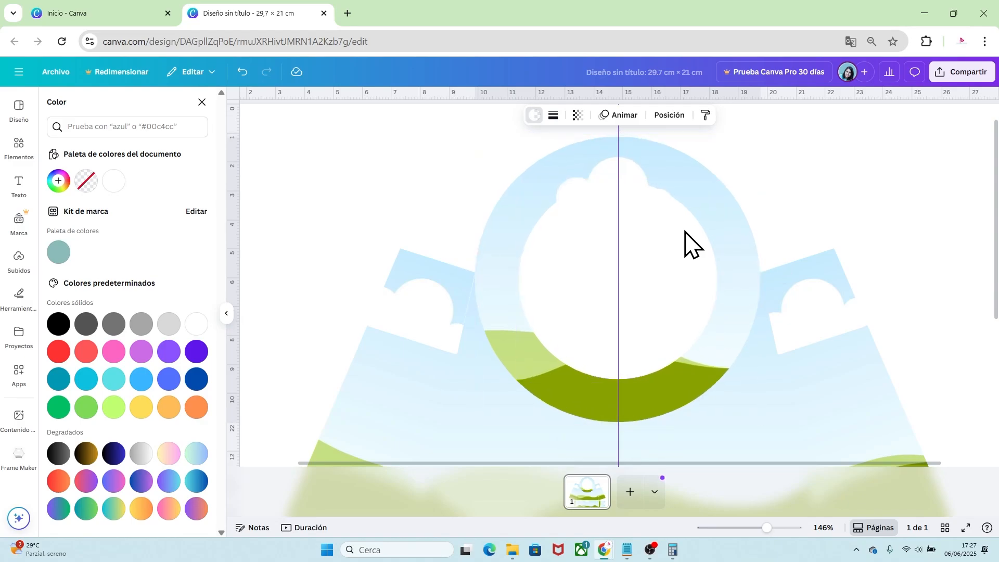
{"action": "right_click", "coordinate": [685, 232]}
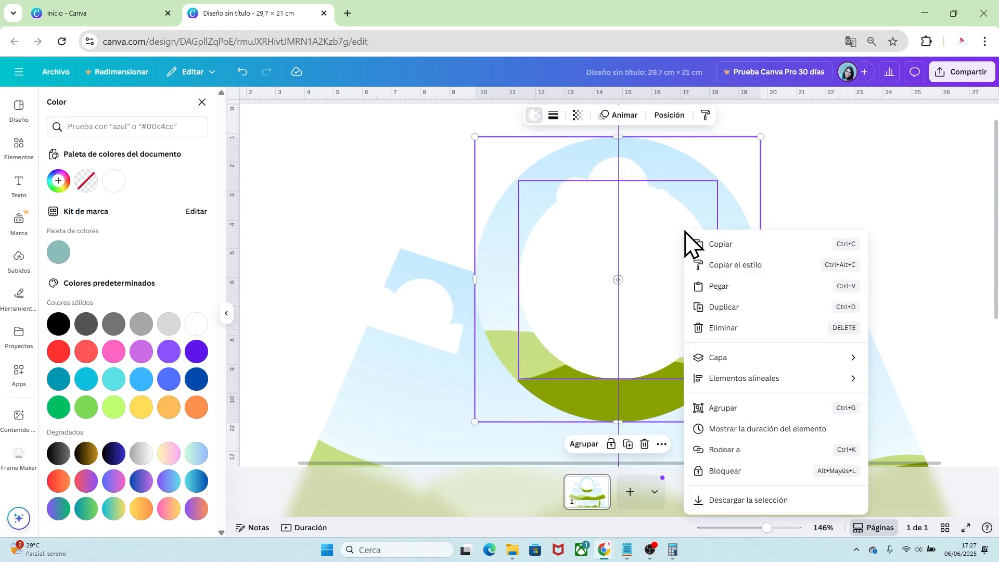
{"action": "left_click", "coordinate": [706, 405]}
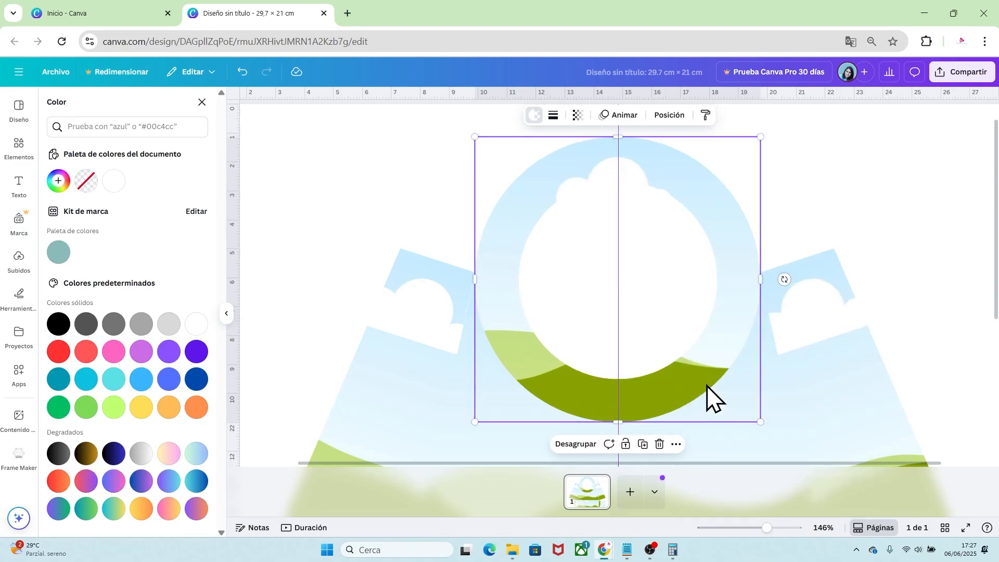
Reorder the layers so the grouped ring handle sits directly behind the bag's front trapezoid.
{"action": "right_click", "coordinate": [684, 262]}
{"action": "mouse_move", "coordinate": [736, 382]}
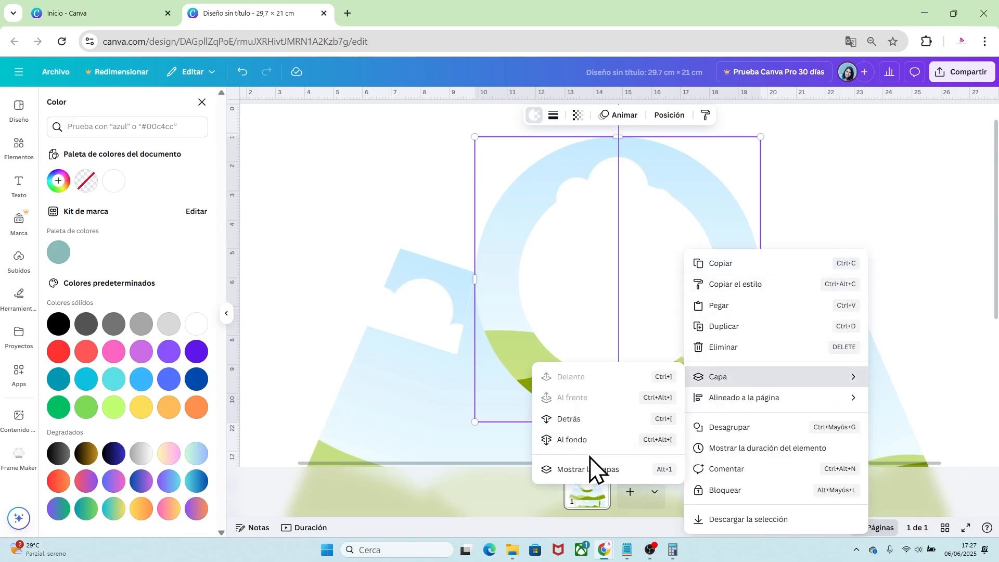
{"action": "left_click", "coordinate": [591, 470]}
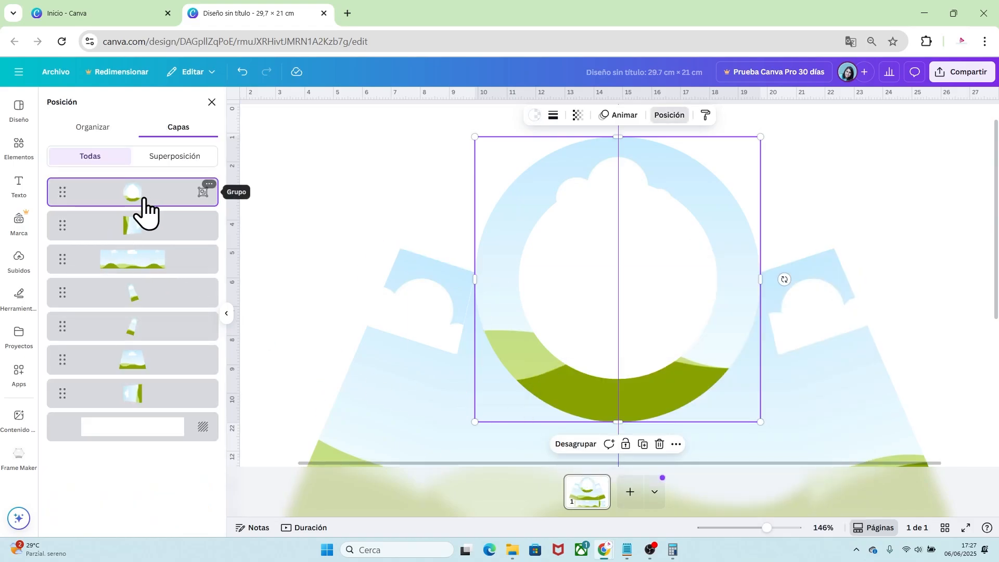
{"action": "left_click_drag", "start_coordinate": [143, 194], "coordinate": [141, 393]}
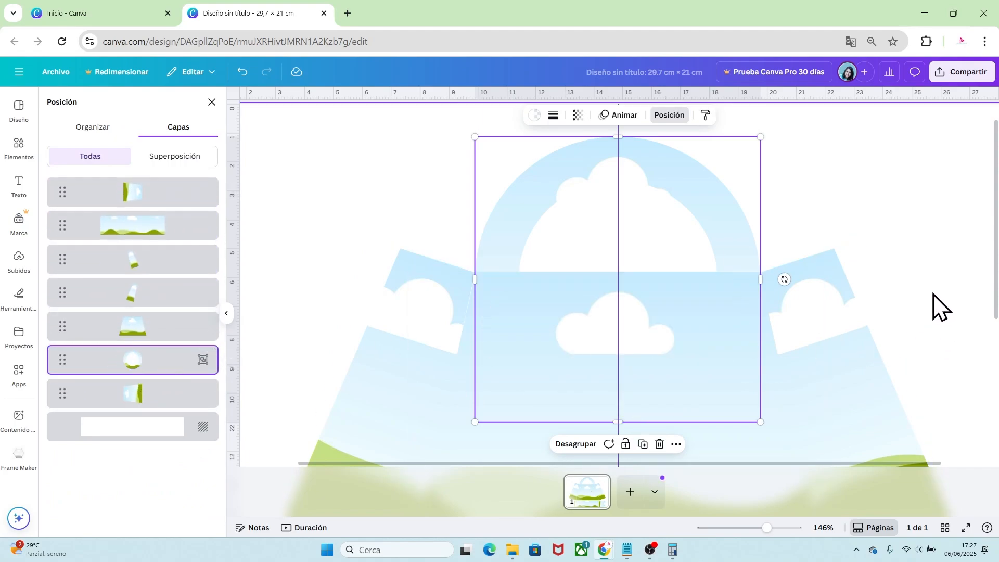
{"action": "left_click", "coordinate": [924, 258]}
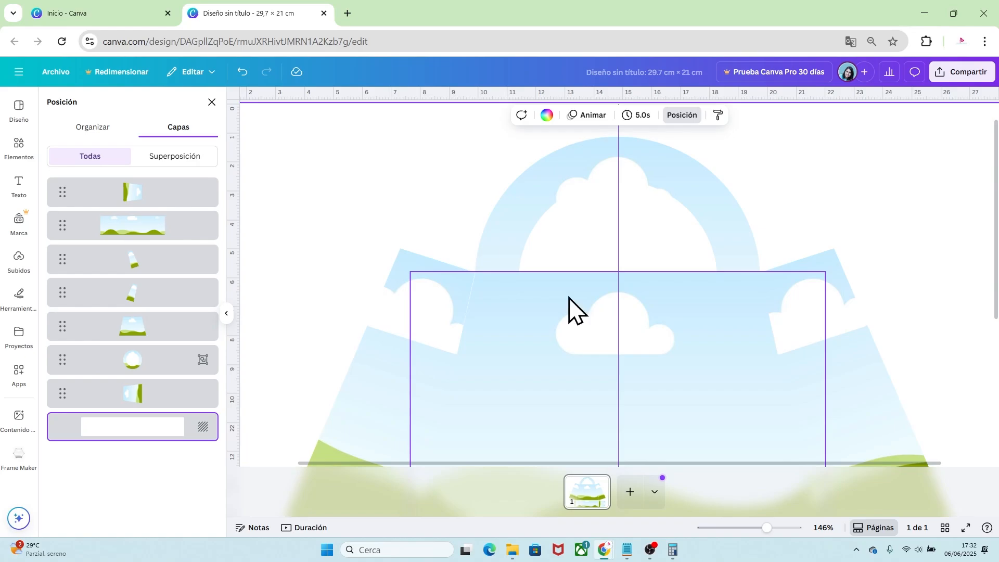
Search the frame elements for "MARCO ARABIA" and add the free Islamic arch photo frame by Sketchify Arabia Saudita.
{"action": "left_click", "coordinate": [15, 148]}
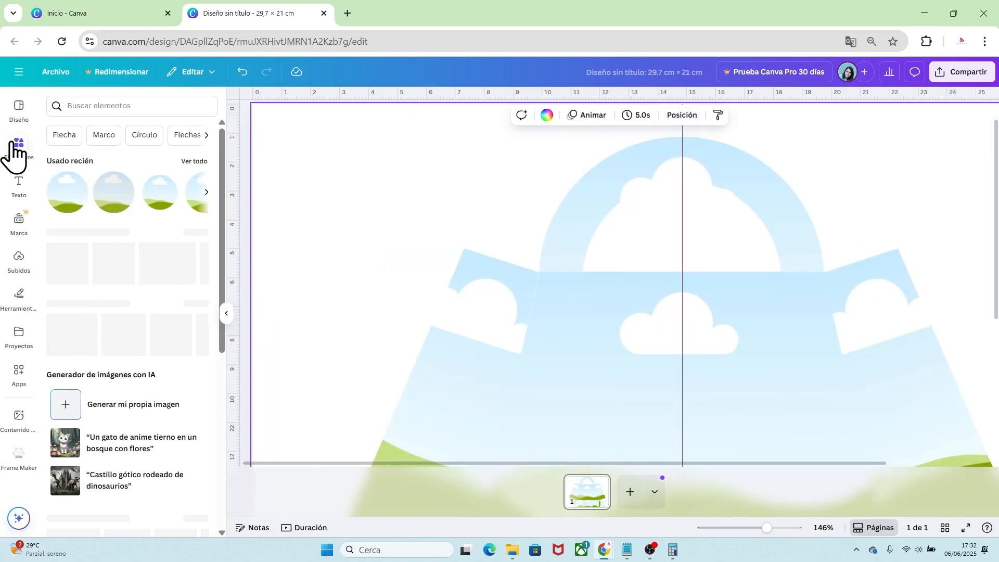
{"action": "left_click", "coordinate": [92, 106]}
{"action": "type", "text": "MARCO ARABIA"}
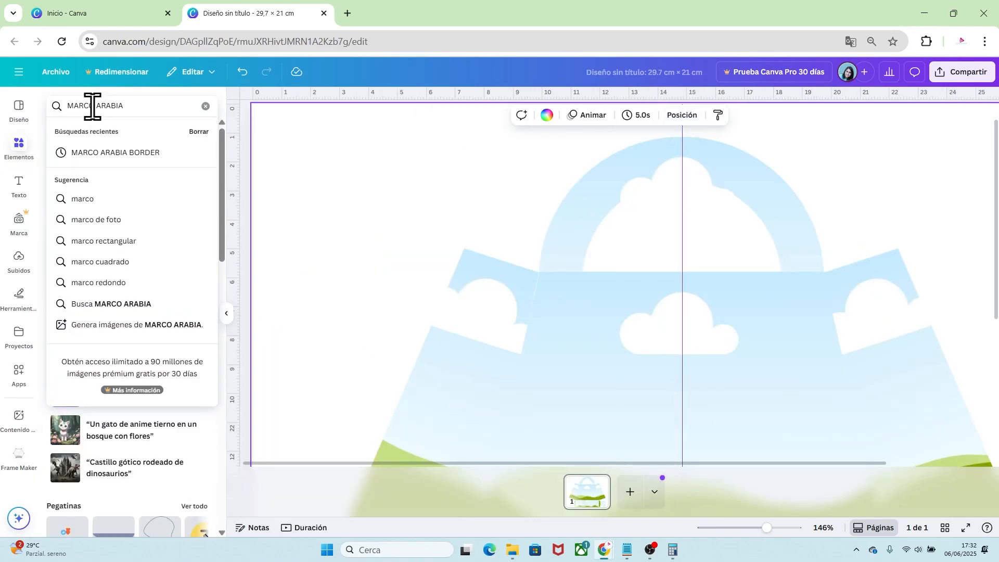
{"action": "key", "text": "Return"}
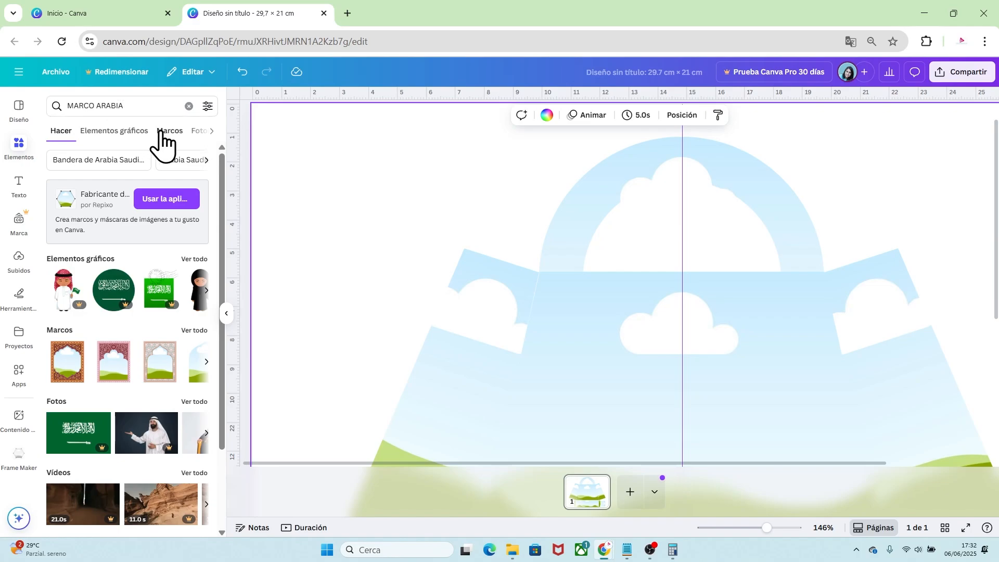
{"action": "left_click", "coordinate": [170, 134]}
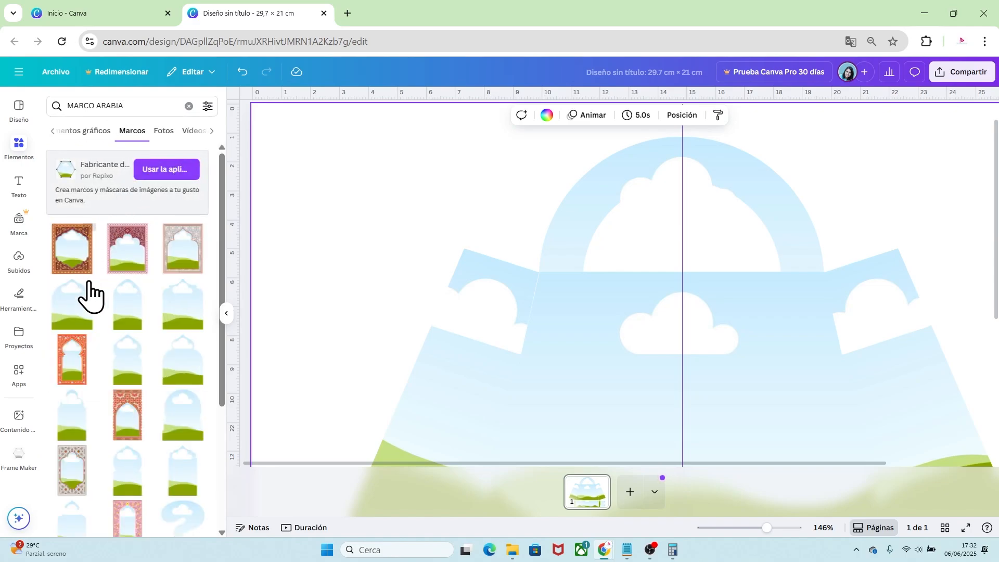
{"action": "left_click", "coordinate": [89, 286]}
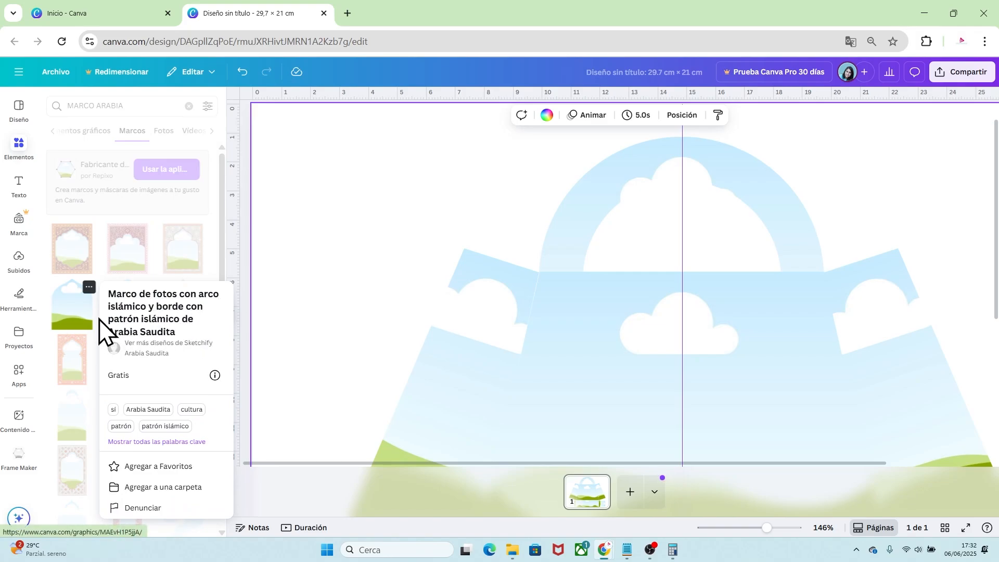
{"action": "left_click", "coordinate": [71, 312]}
{"action": "left_click", "coordinate": [71, 317]}
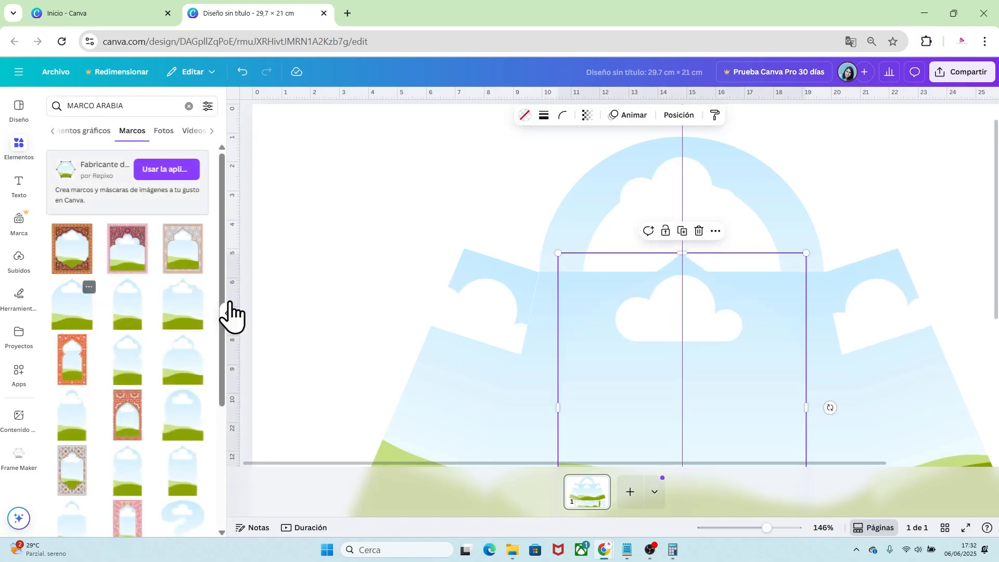
Move the arch frame to the empty area beside the handle and set its size to 4.5 cm wide by 1.8 cm high.
{"action": "left_click_drag", "start_coordinate": [616, 351], "coordinate": [408, 223]}
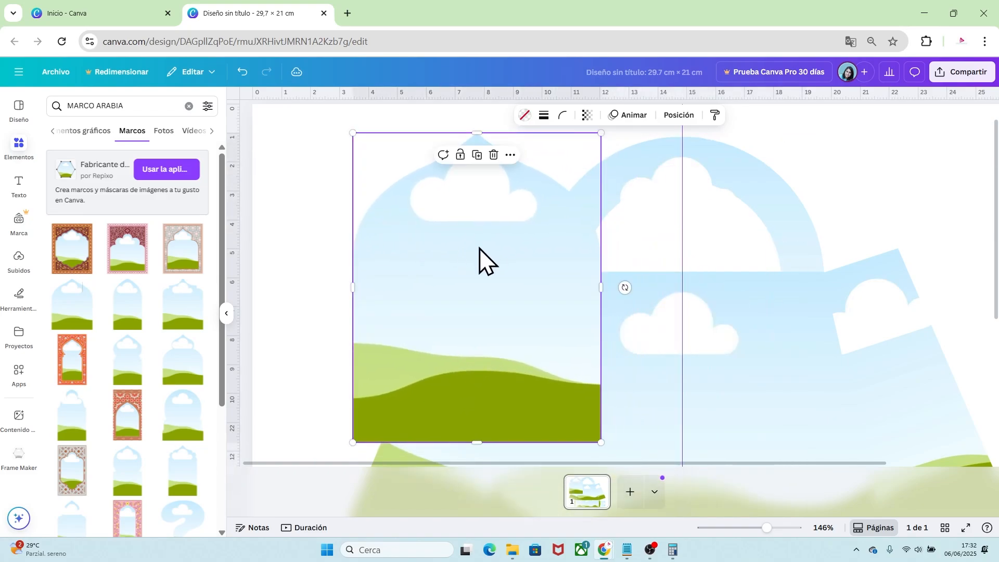
{"action": "left_click", "coordinate": [677, 115]}
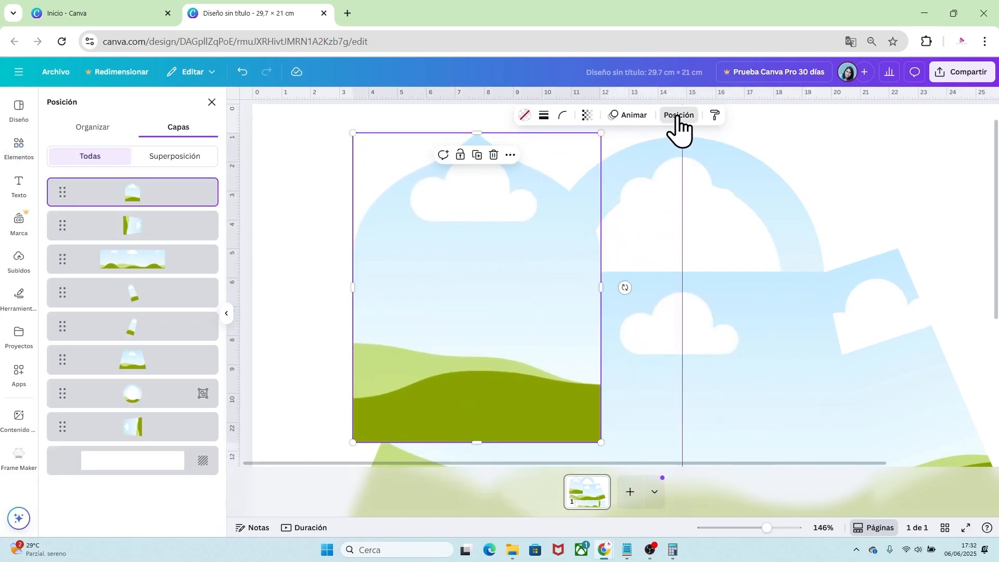
{"action": "left_click", "coordinate": [99, 130]}
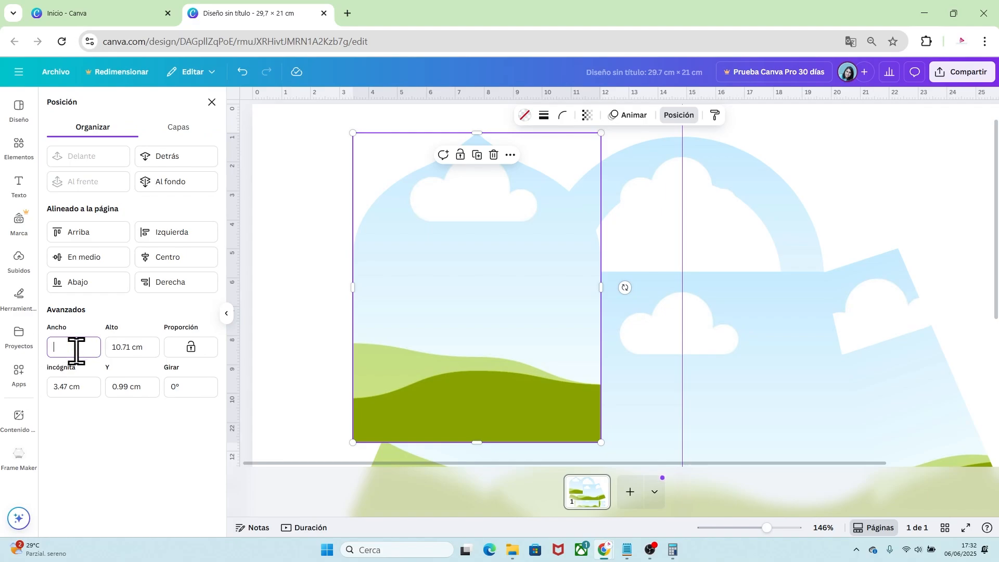
{"action": "left_click", "coordinate": [130, 346]}
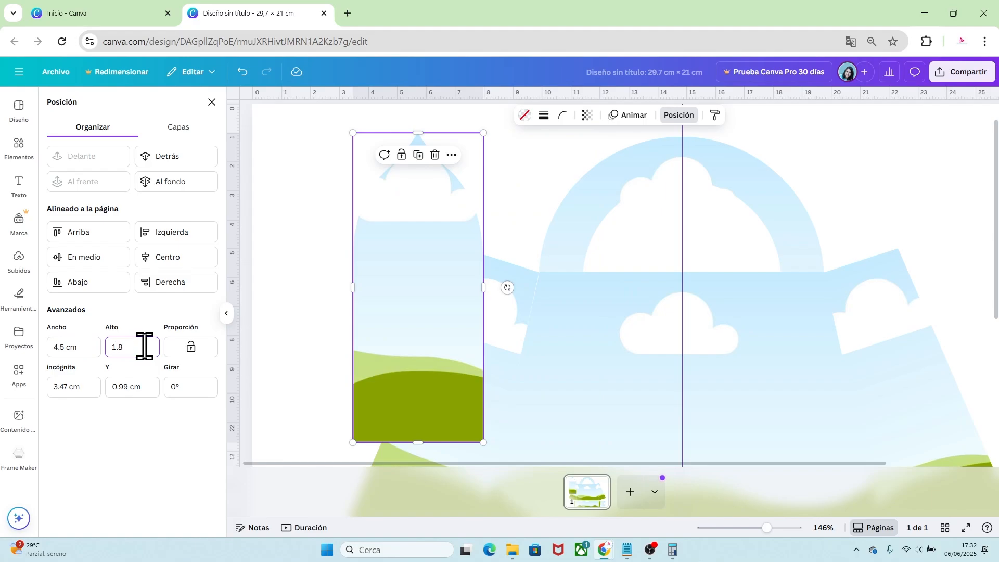
{"action": "left_click", "coordinate": [509, 224]}
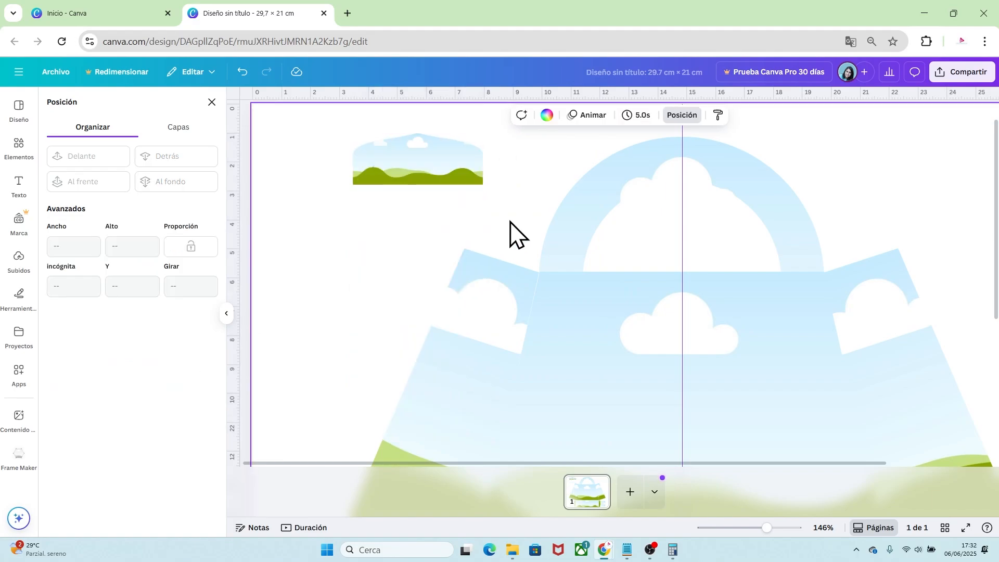
Center the arch frame on the vertical guide, rotate it 180° and align its flat side with the bag body's upper edge.
{"action": "left_click", "coordinate": [427, 171]}
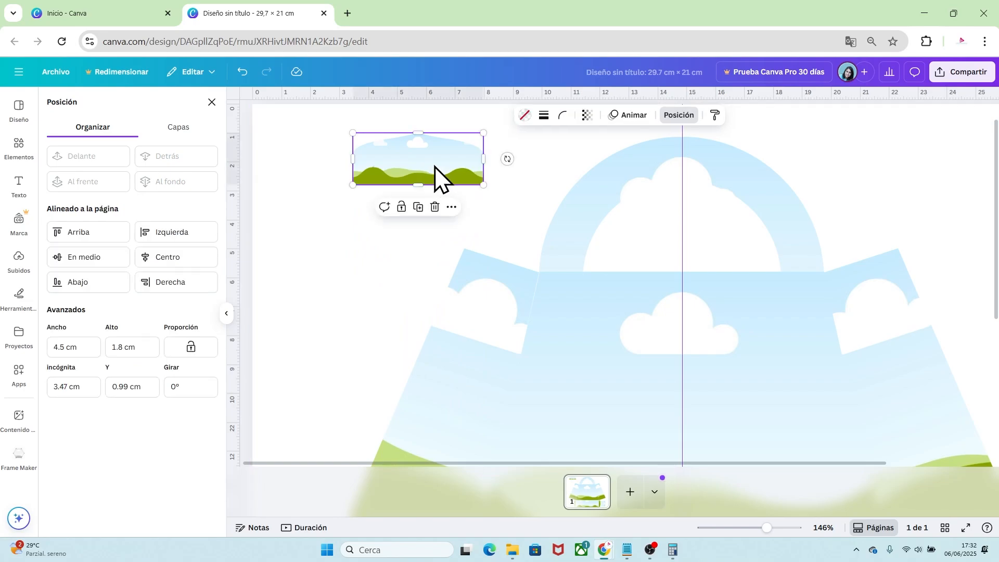
{"action": "left_click_drag", "start_coordinate": [472, 164], "coordinate": [717, 252]}
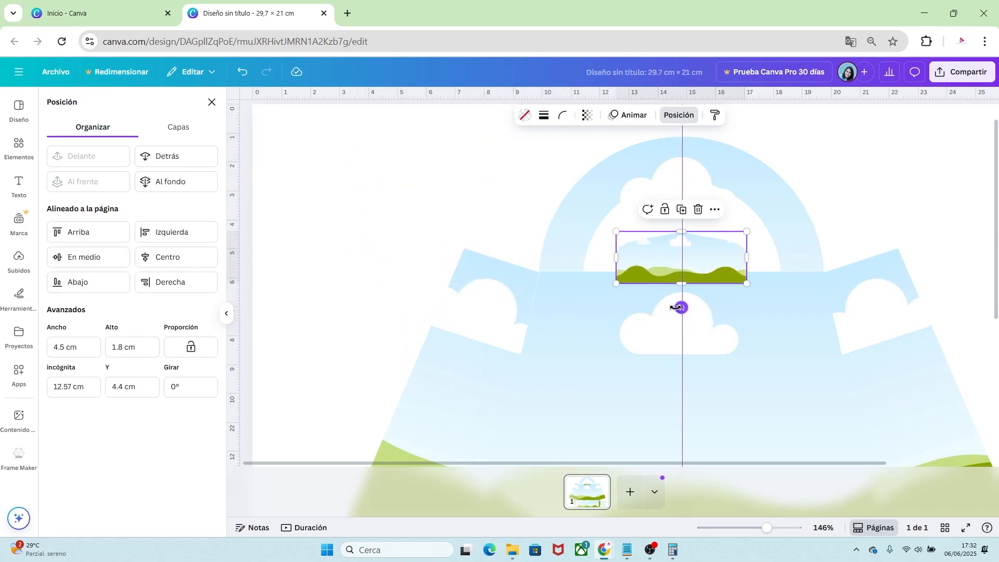
{"action": "left_click_drag", "start_coordinate": [681, 307], "coordinate": [687, 222]}
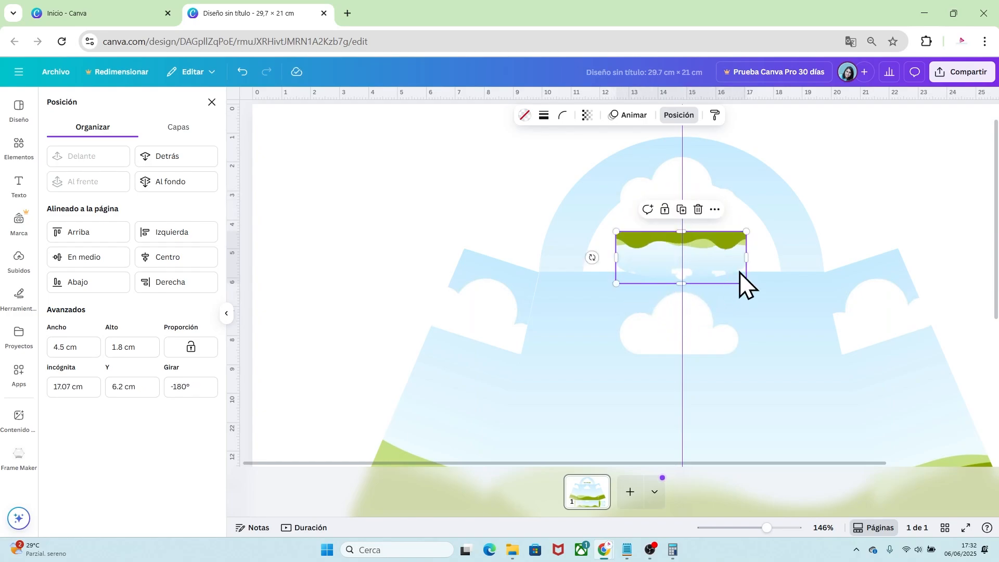
{"action": "left_click_drag", "start_coordinate": [720, 254], "coordinate": [715, 294]}
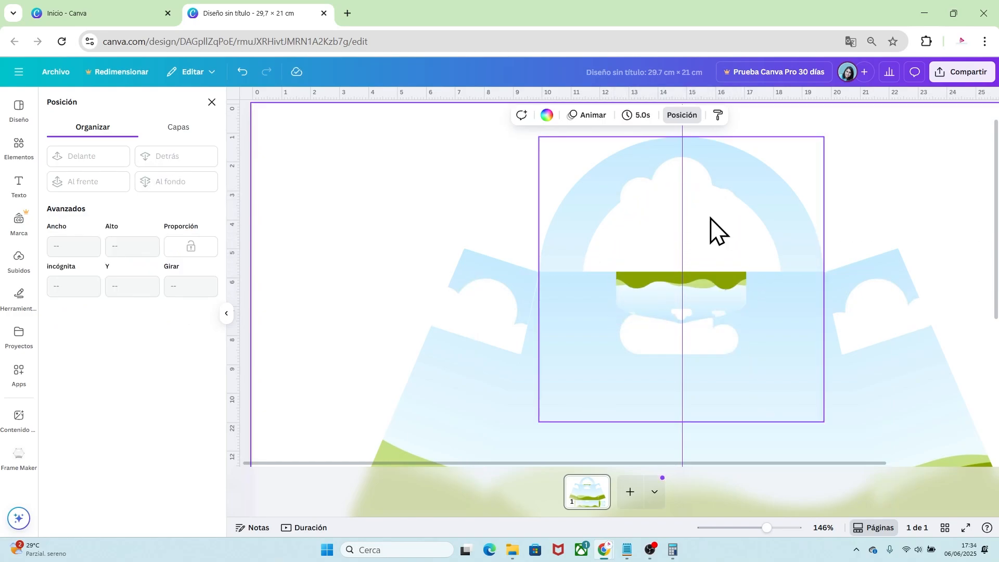
Search the frame elements for "BANNER FRAME" and add the free frame Marco de pancarta 7.
{"action": "left_click", "coordinate": [20, 150]}
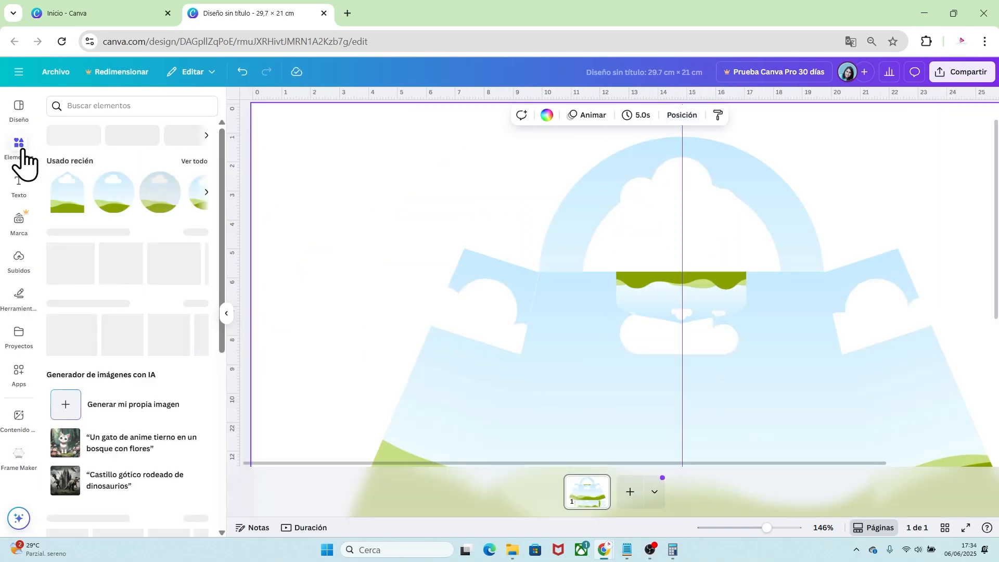
{"action": "left_click", "coordinate": [97, 107]}
{"action": "type", "text": "BANNER FRAME"}
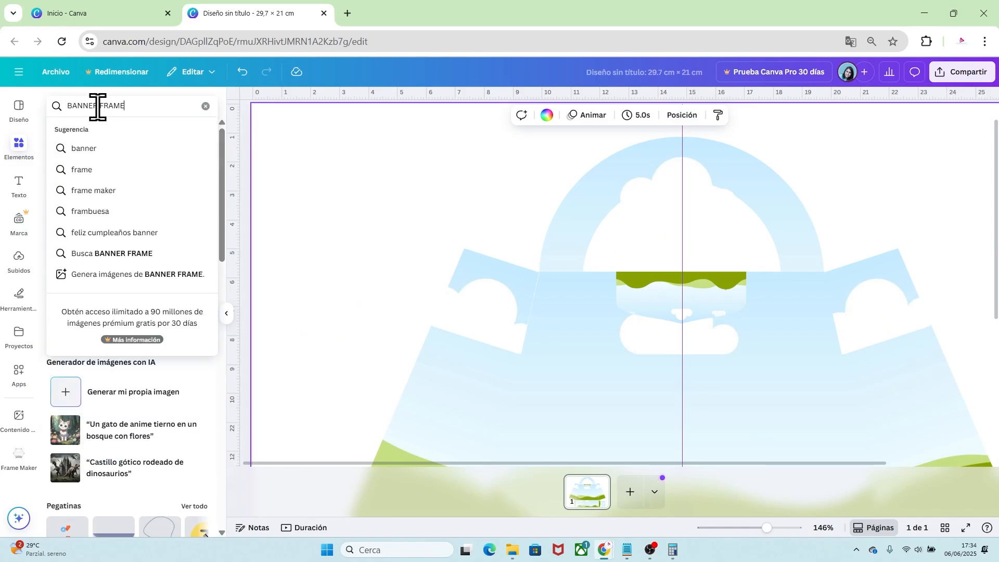
{"action": "key", "text": "Return"}
{"action": "left_click", "coordinate": [100, 130]}
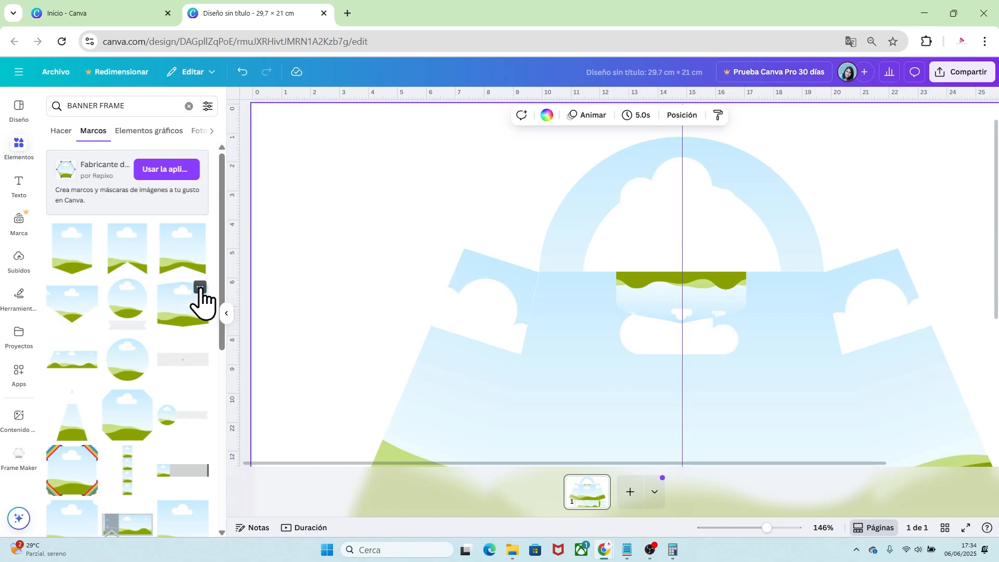
{"action": "left_click", "coordinate": [200, 288]}
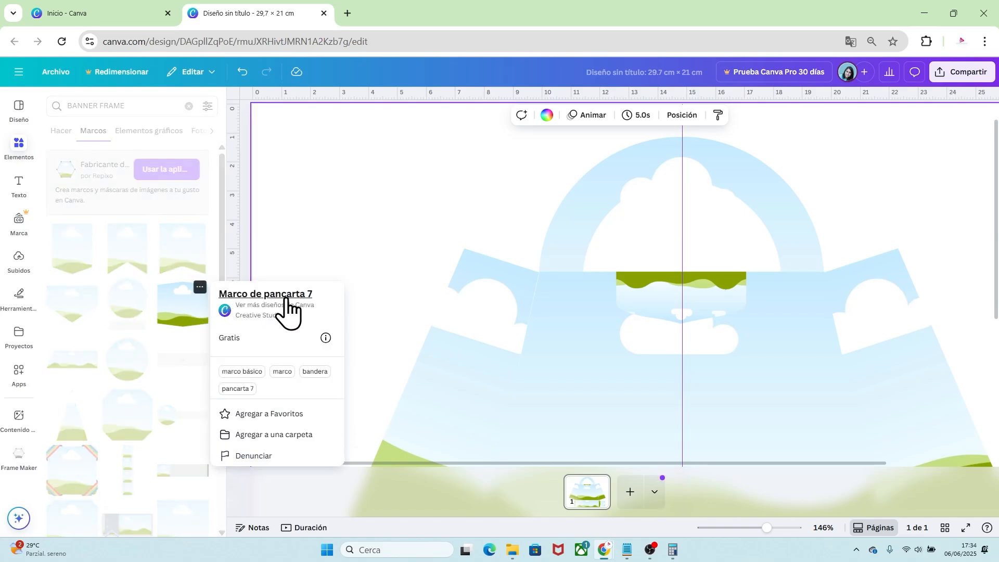
{"action": "left_click", "coordinate": [178, 308]}
{"action": "left_click", "coordinate": [178, 308]}
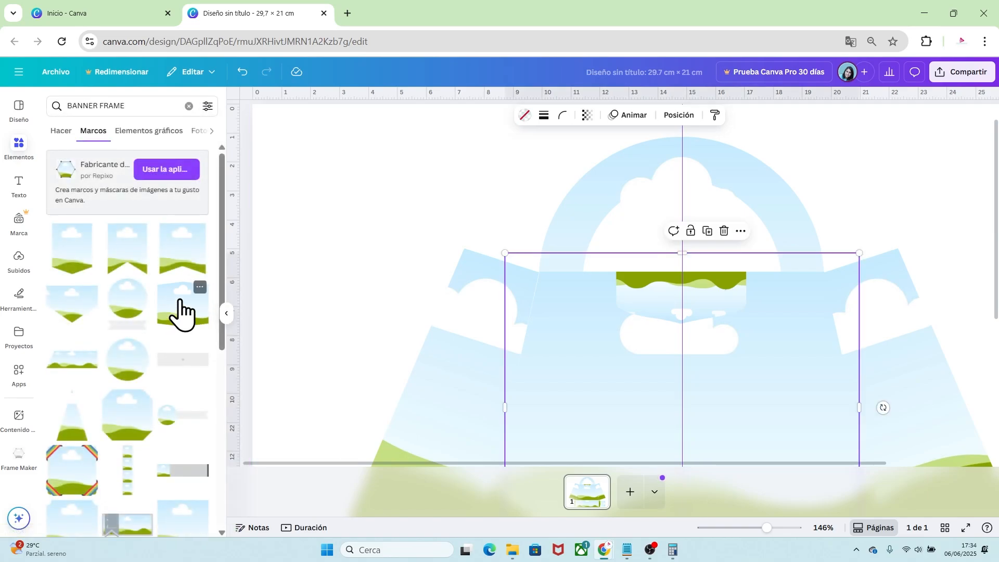
Resize the banner frame to 2 cm wide by 4 cm high and center it on the vertical guide at the bag body's upper edge.
{"action": "left_click_drag", "start_coordinate": [631, 364], "coordinate": [384, 238]}
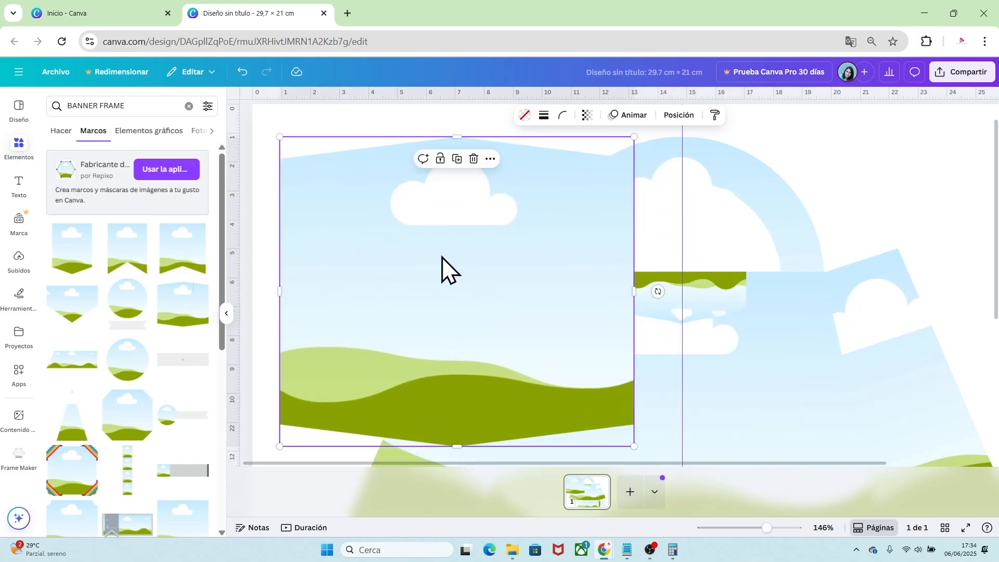
{"action": "left_click", "coordinate": [679, 116]}
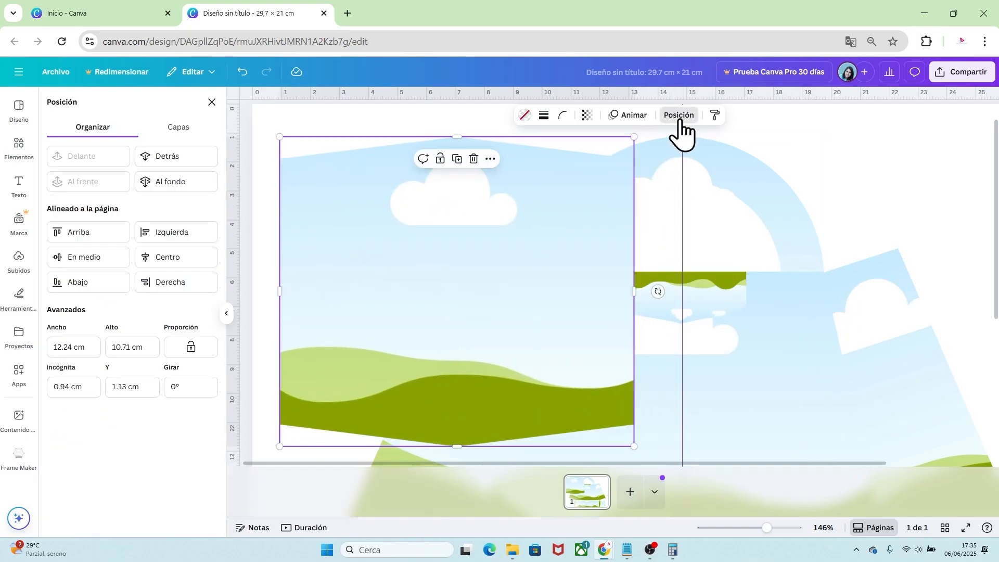
{"action": "left_click_drag", "start_coordinate": [93, 347], "coordinate": [57, 339]}
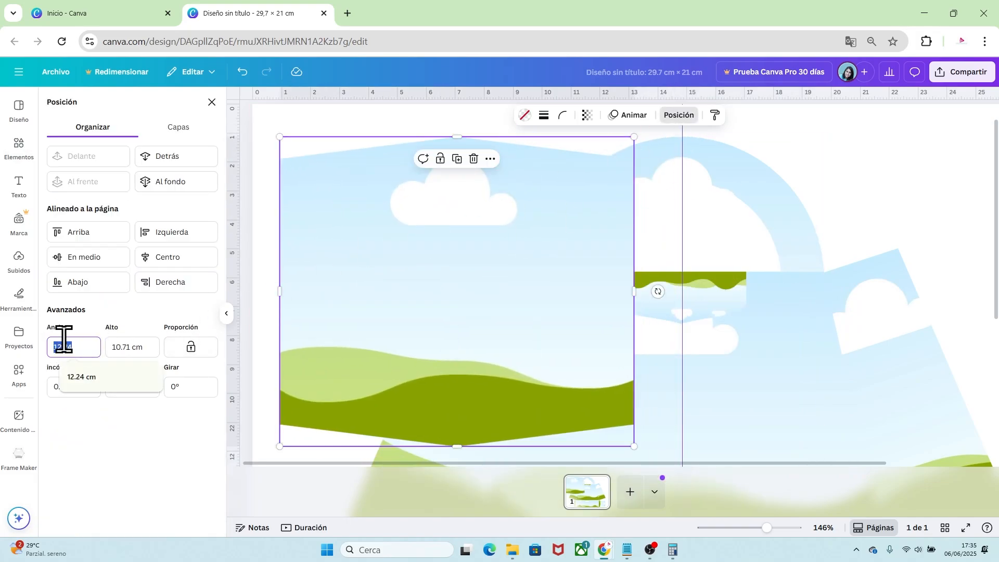
{"action": "key", "text": "BackSpace"}
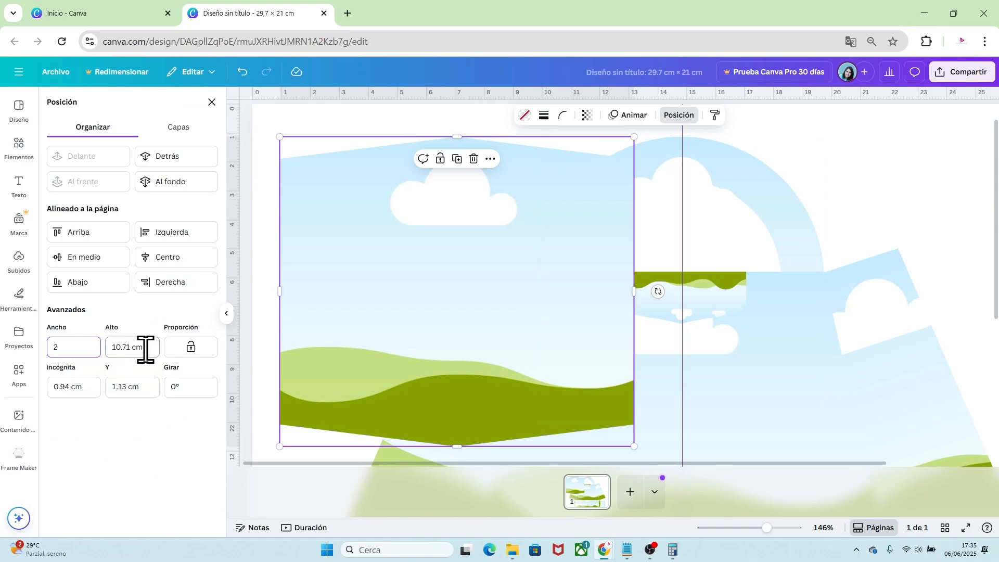
{"action": "left_click_drag", "start_coordinate": [145, 347], "coordinate": [114, 356]}
{"action": "type", "text": "4"}
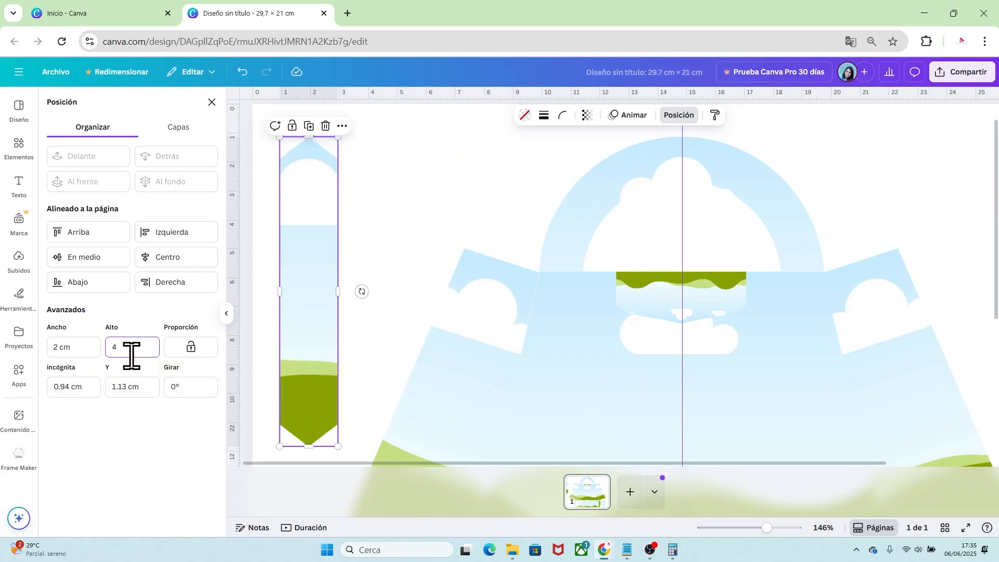
{"action": "left_click", "coordinate": [404, 250]}
{"action": "left_click_drag", "start_coordinate": [313, 214], "coordinate": [686, 341]}
{"action": "left_click", "coordinate": [917, 292]}
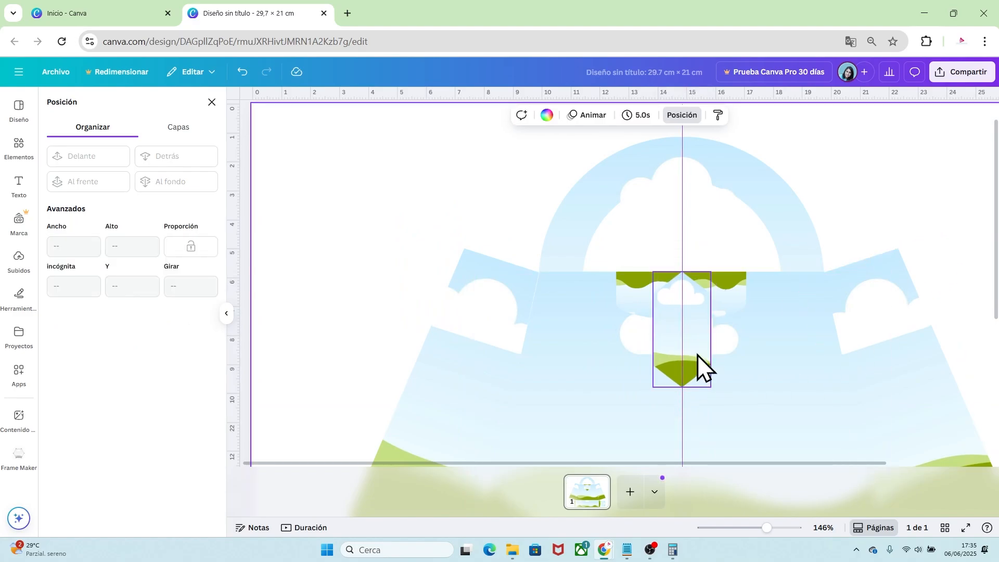
Reorder the layers so the inverted arch flap lies in front of the narrow banner strap.
{"action": "left_click", "coordinate": [635, 287]}
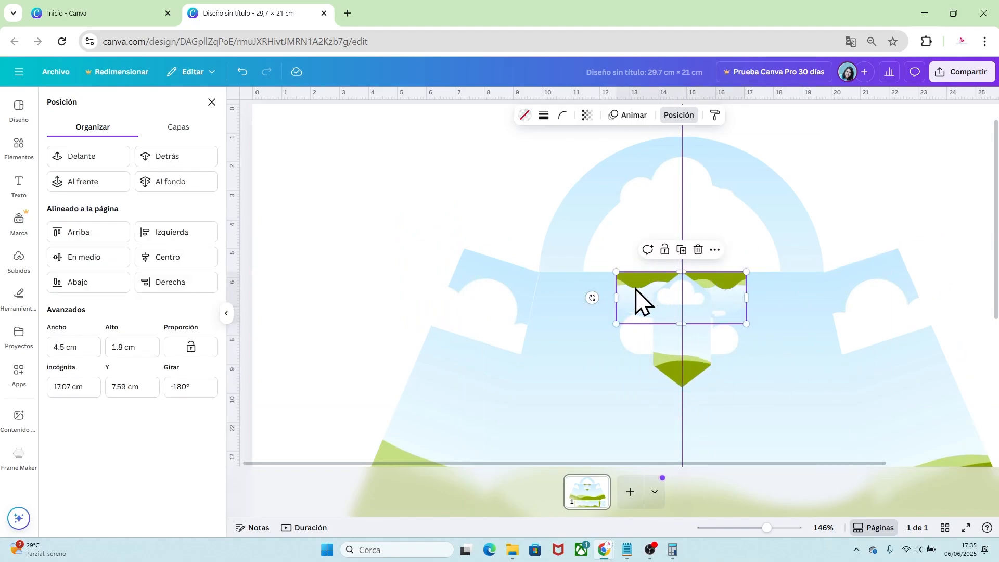
{"action": "right_click", "coordinate": [635, 288]}
{"action": "mouse_move", "coordinate": [676, 387]}
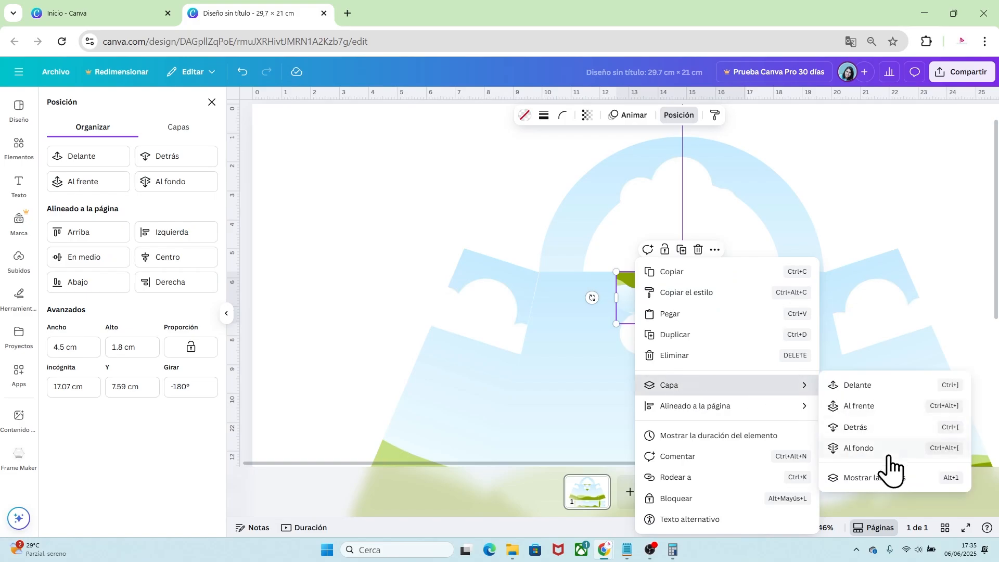
{"action": "left_click", "coordinate": [877, 476]}
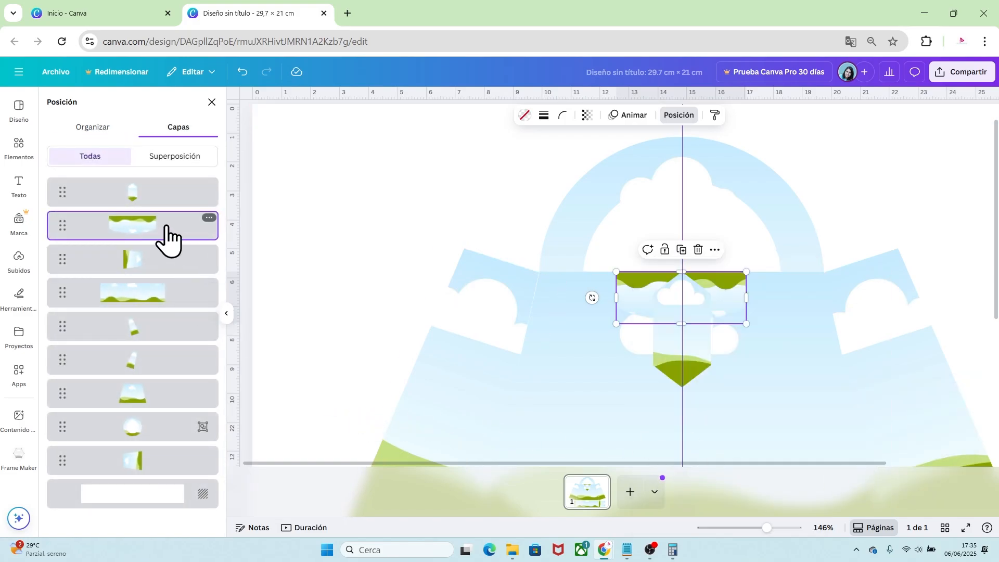
{"action": "left_click_drag", "start_coordinate": [170, 239], "coordinate": [161, 194]}
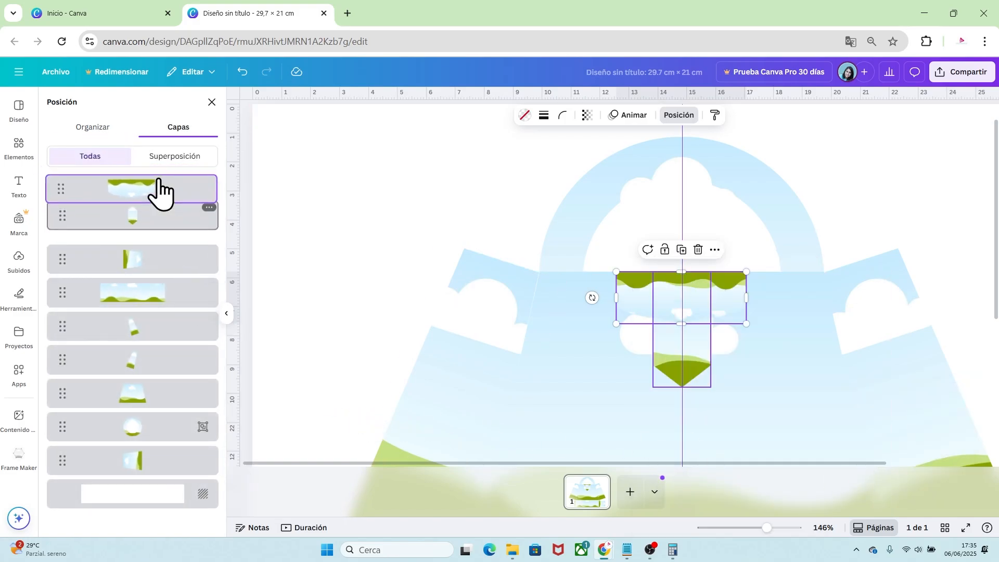
{"action": "left_click", "coordinate": [958, 194]}
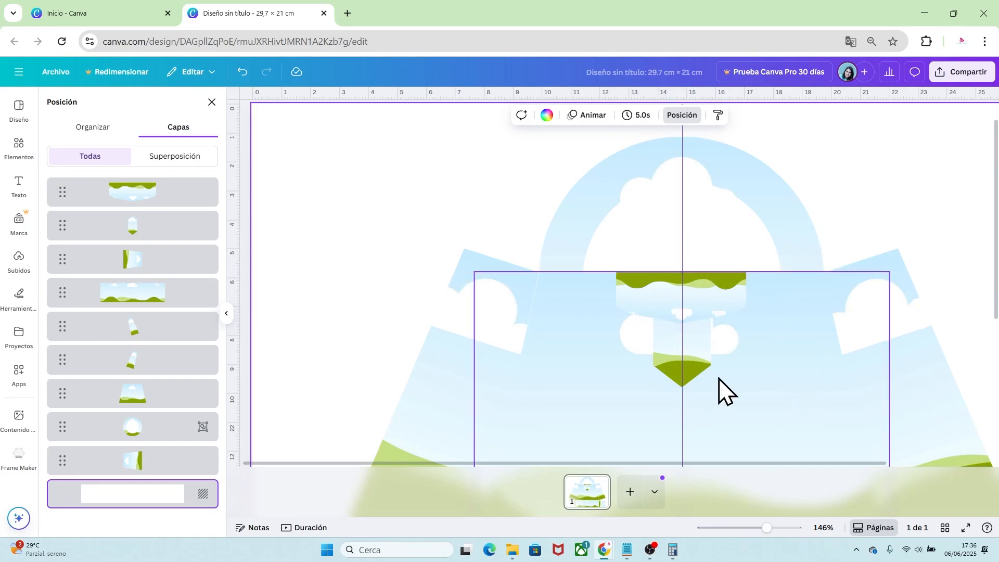
Upload the images a15aefeeb04855e2a8bf6d30aa2d22e2-pica.png and Screenshot 2025-06-06 134022.png from the cartera folder.
{"action": "left_click", "coordinate": [18, 260]}
{"action": "left_click", "coordinate": [137, 132]}
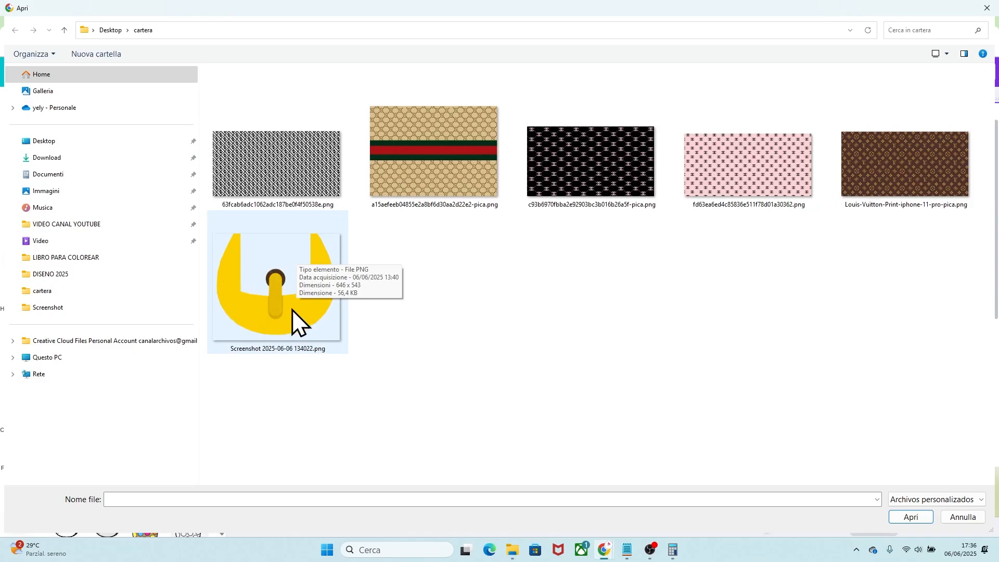
{"action": "left_click", "coordinate": [455, 148]}
{"action": "left_click", "coordinate": [318, 282], "text": "ctrl"}
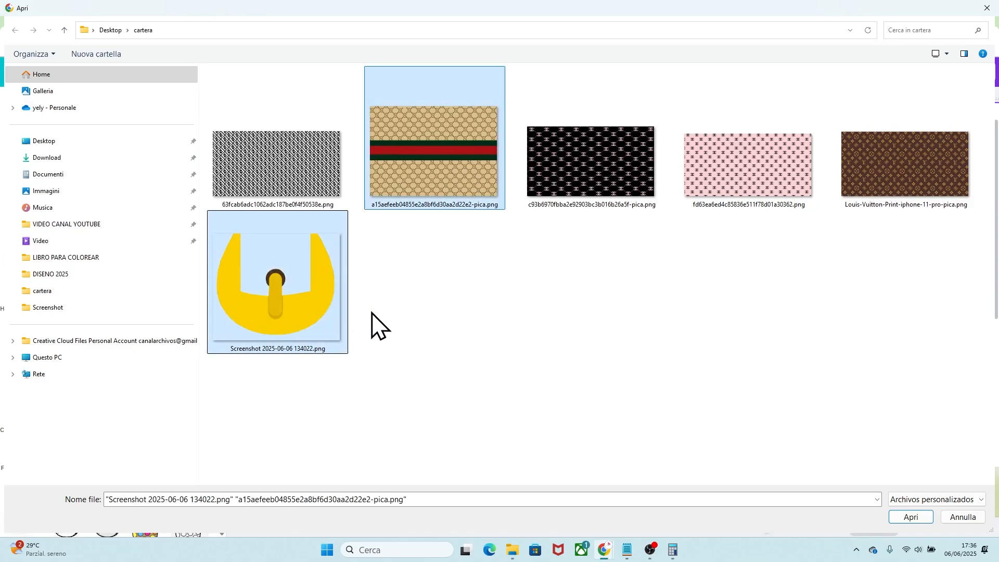
{"action": "left_click", "coordinate": [909, 517]}
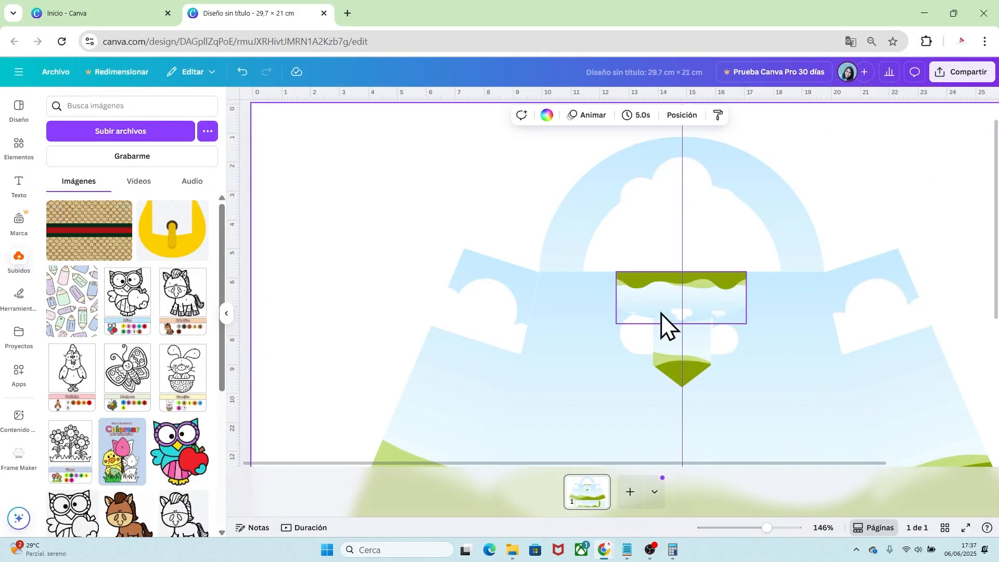
Fill the large trapezoid frame of the bag body with the uploaded beige monogram pattern that has the green-red stripe.
{"action": "left_click", "coordinate": [562, 369]}
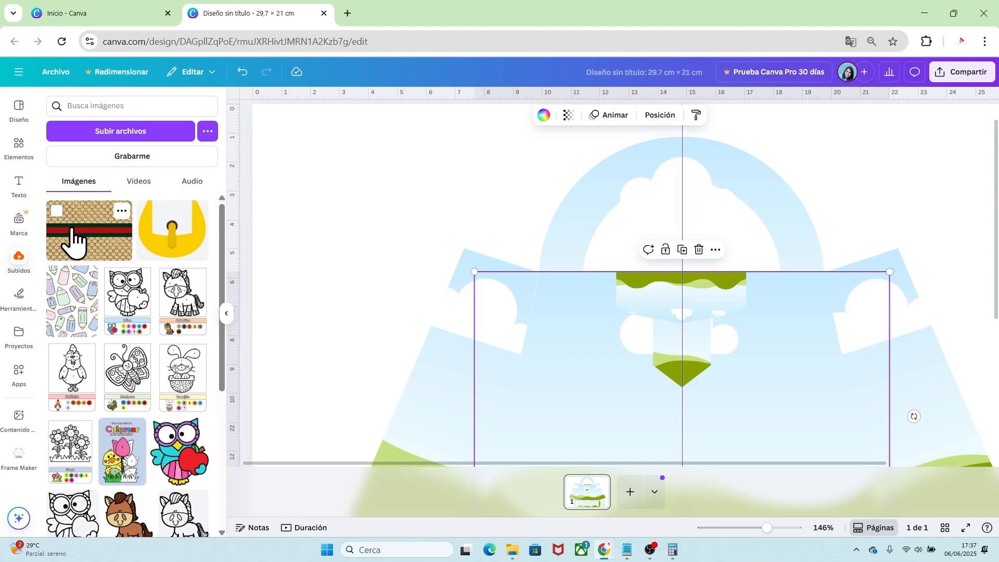
{"action": "left_click_drag", "start_coordinate": [74, 249], "coordinate": [568, 334]}
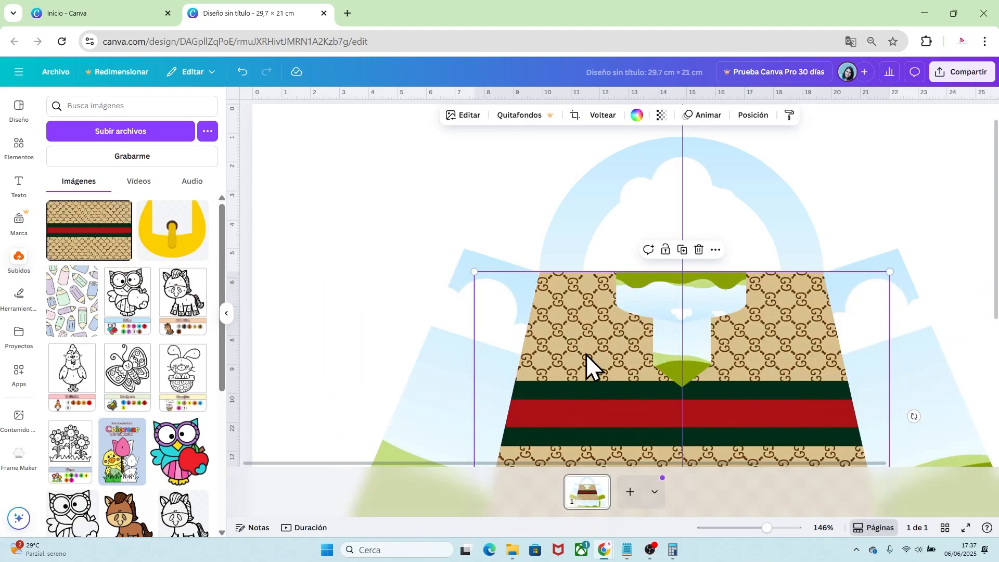
{"action": "left_click_drag", "start_coordinate": [764, 528], "coordinate": [754, 517]}
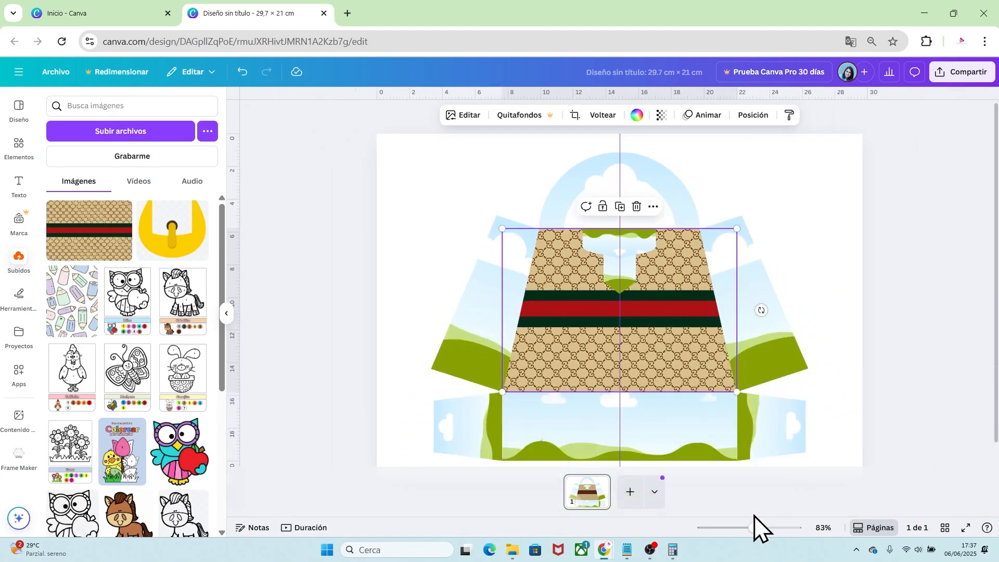
Rotate the pattern image 90° inside the bag body frame so its stripe runs vertically, and enlarge it slightly.
{"action": "double_click", "coordinate": [667, 346]}
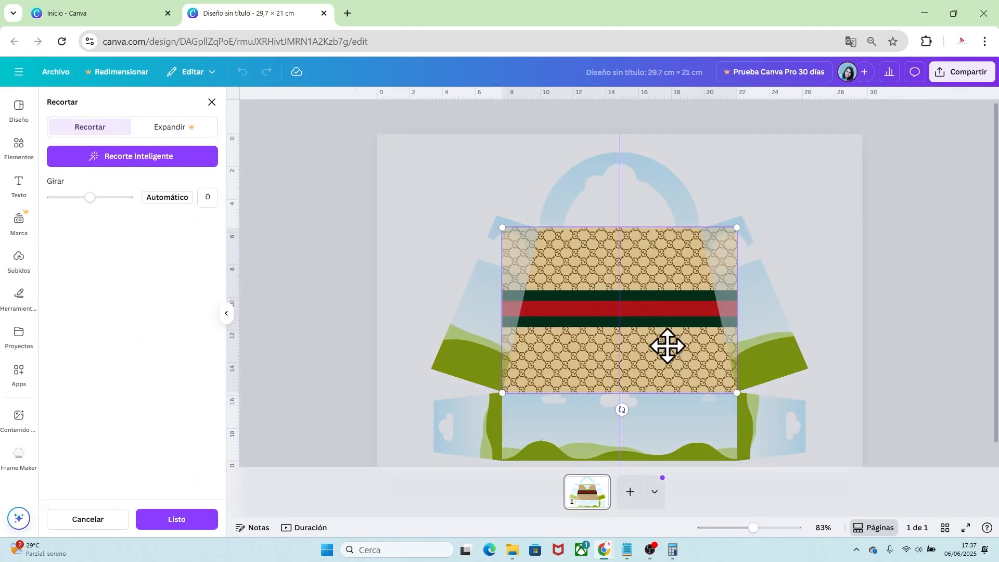
{"action": "left_click_drag", "start_coordinate": [622, 409], "coordinate": [514, 320]}
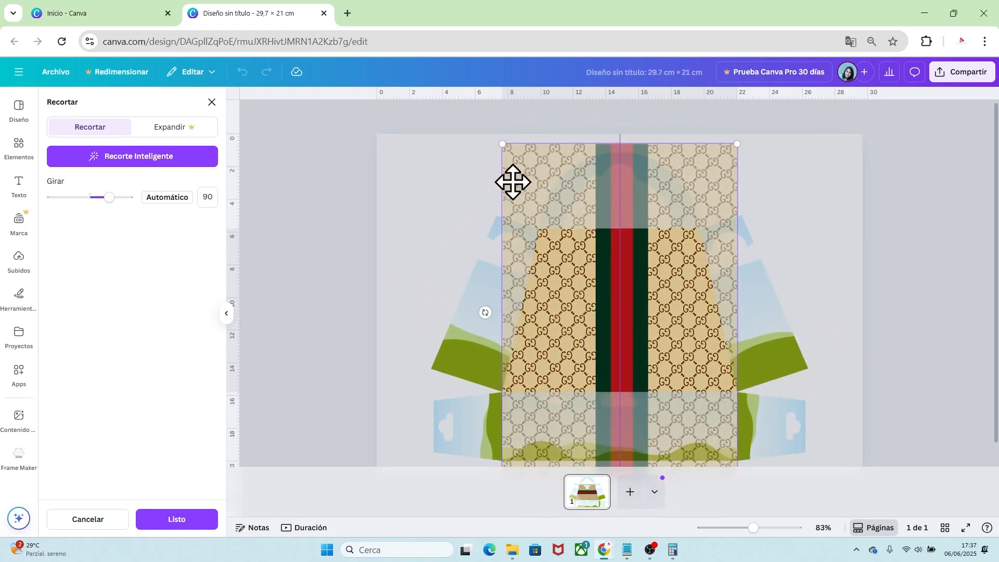
{"action": "left_click_drag", "start_coordinate": [500, 144], "coordinate": [498, 137]}
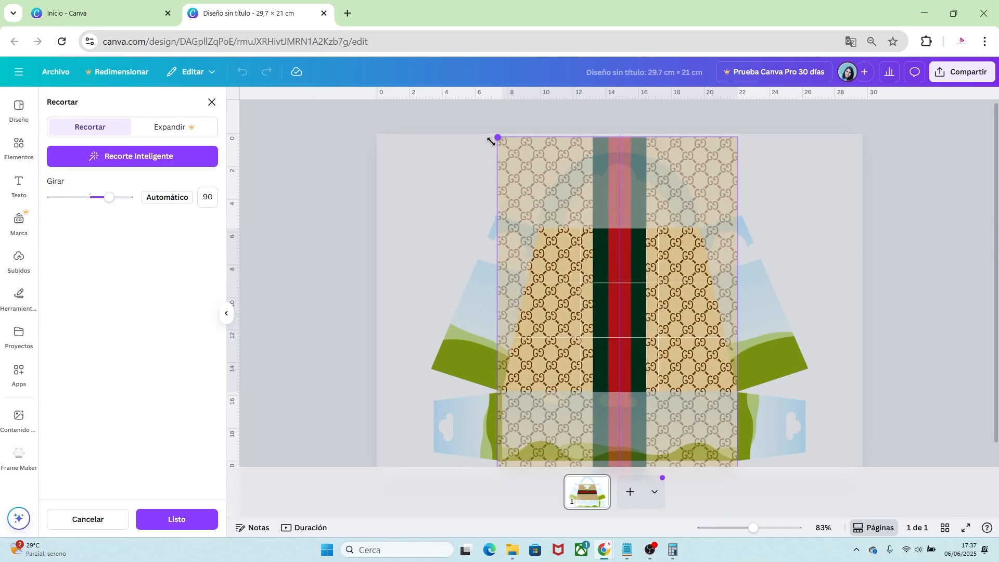
{"action": "left_click", "coordinate": [881, 328]}
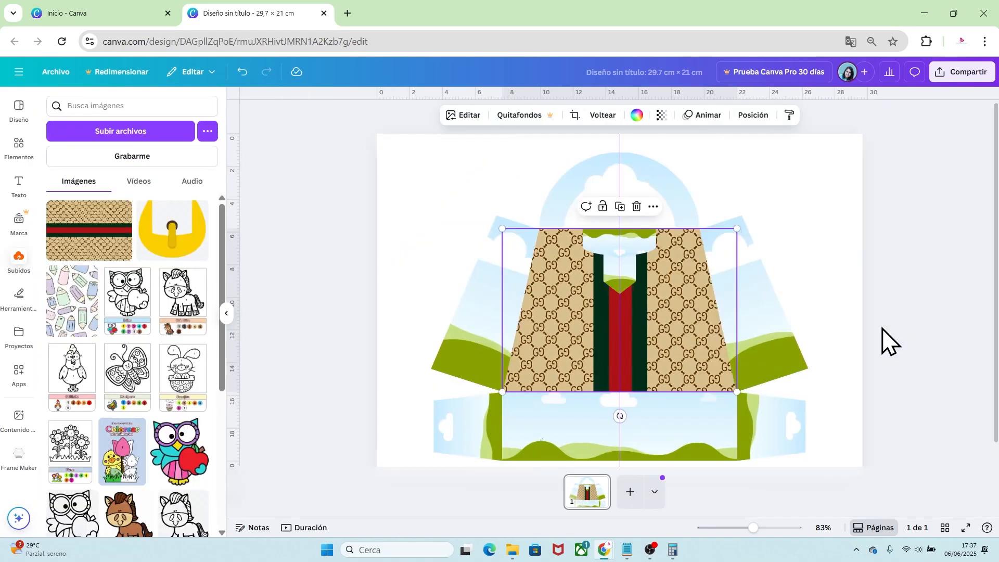
{"action": "left_click", "coordinate": [882, 329]}
Color the inverted arch flap and the narrow banner strap with the dark brown from the photo palette.
{"action": "left_click_drag", "start_coordinate": [752, 527], "coordinate": [765, 528]}
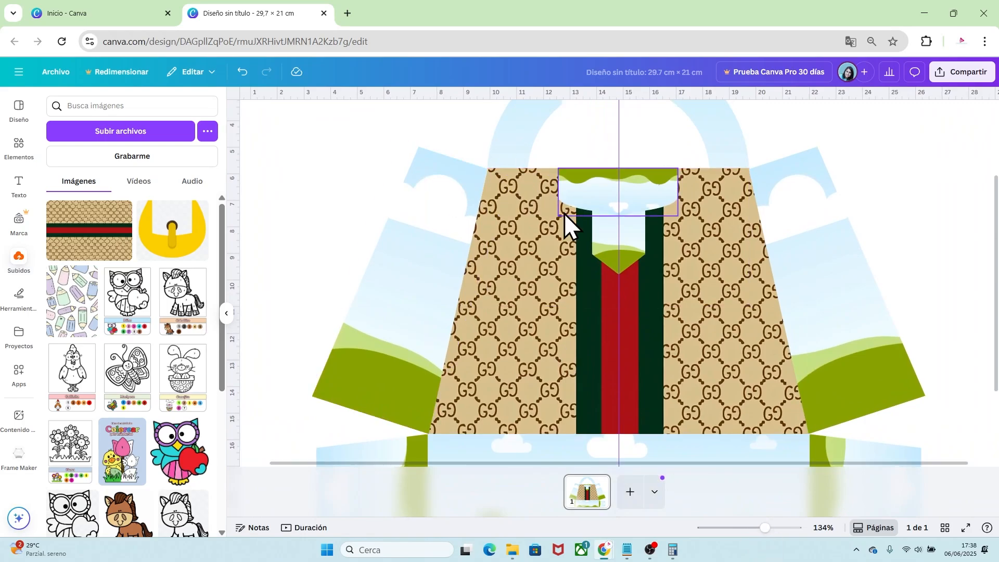
{"action": "left_click", "coordinate": [582, 187]}
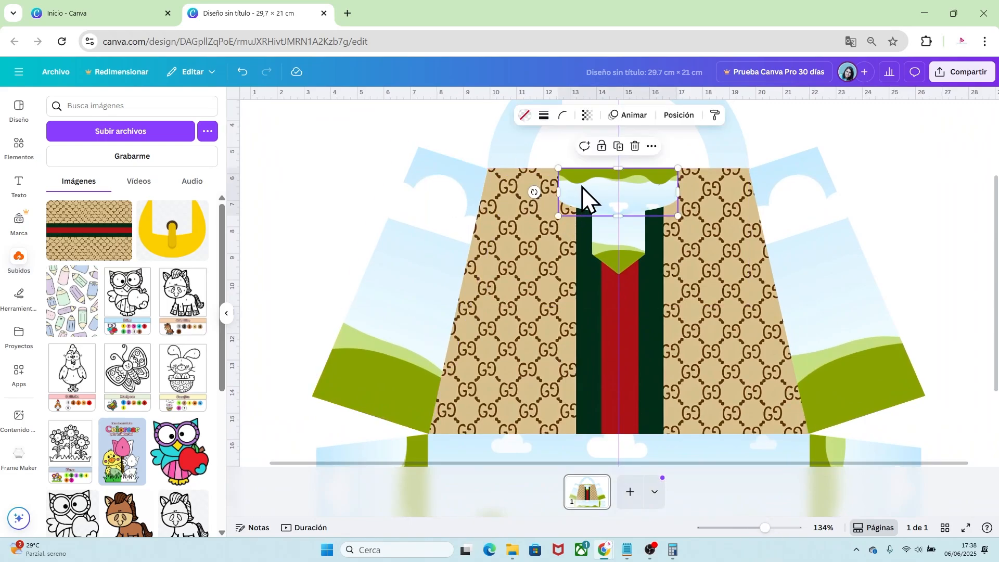
{"action": "left_click", "coordinate": [525, 116]}
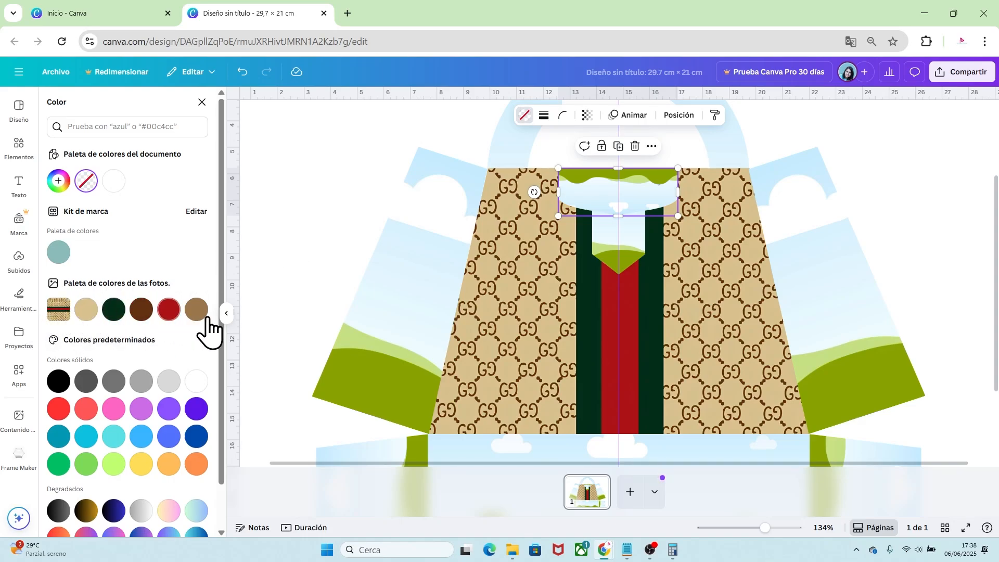
{"action": "left_click", "coordinate": [140, 309]}
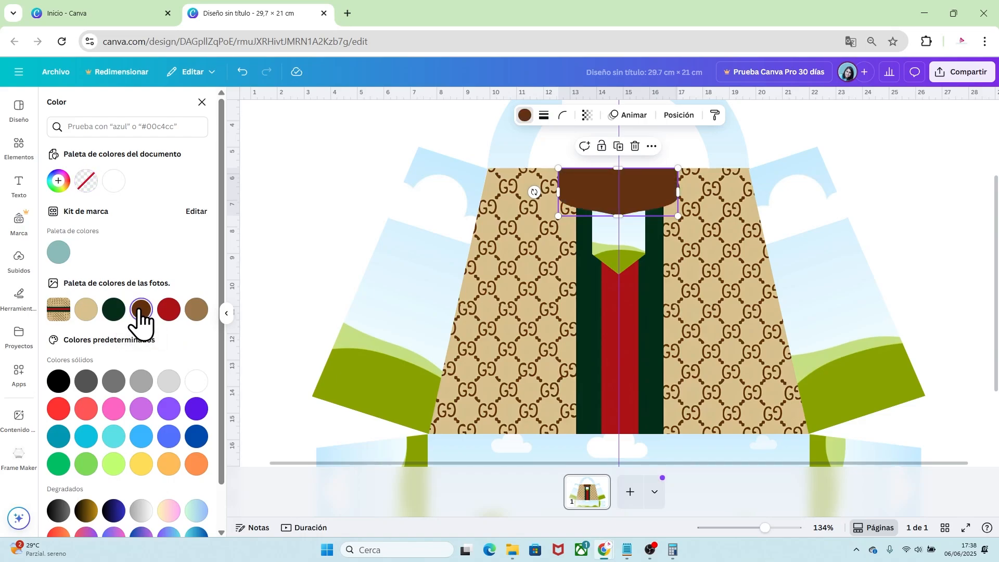
{"action": "left_click", "coordinate": [603, 238]}
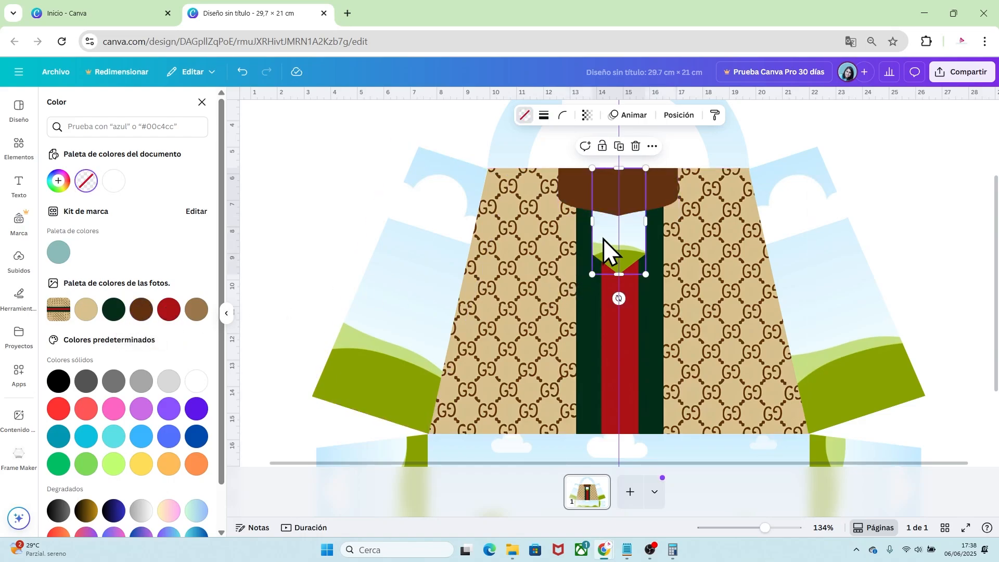
{"action": "left_click", "coordinate": [141, 310]}
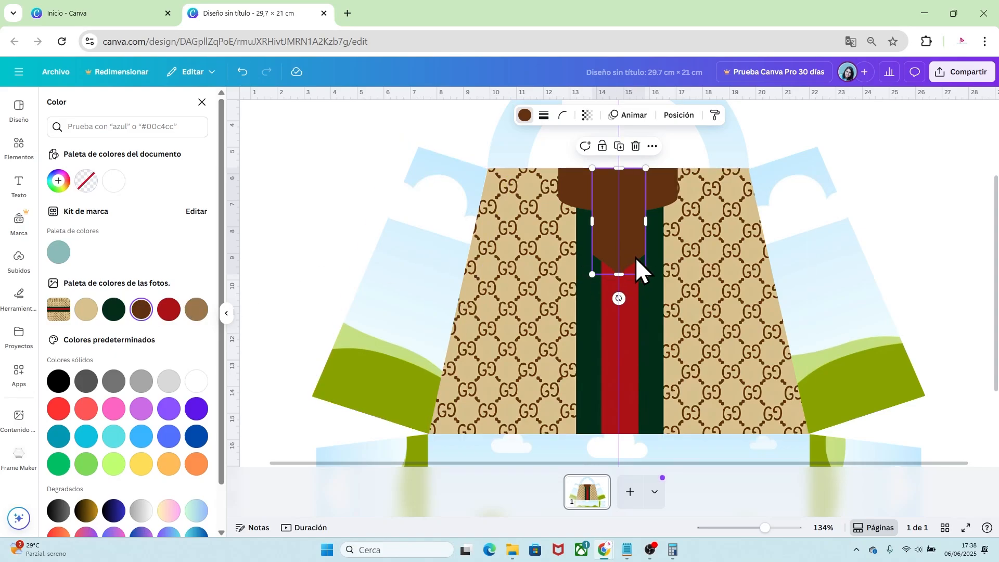
Lock the brown flap, the brown strap and the patterned bag body in place.
{"action": "left_click", "coordinate": [581, 196]}
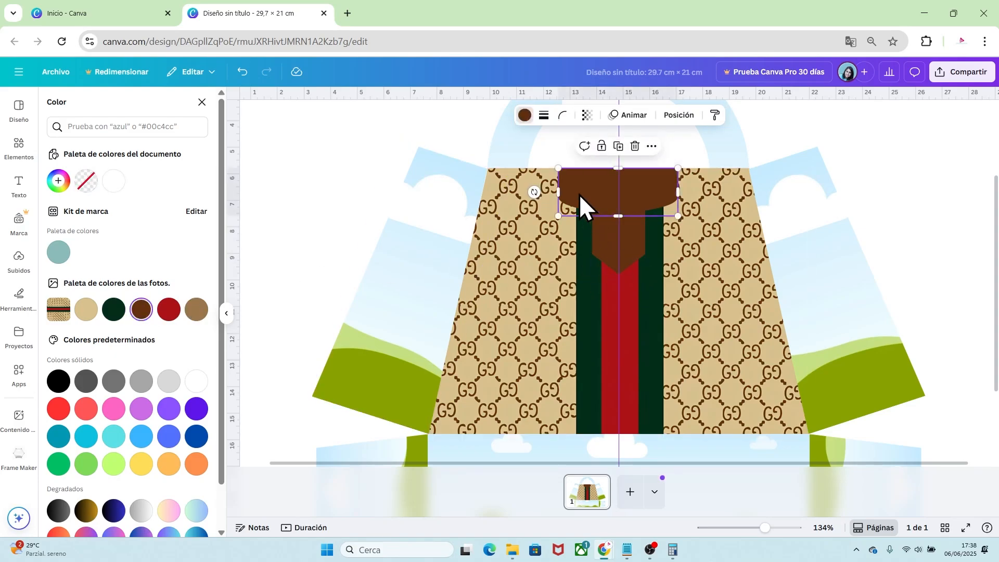
{"action": "right_click", "coordinate": [579, 195]}
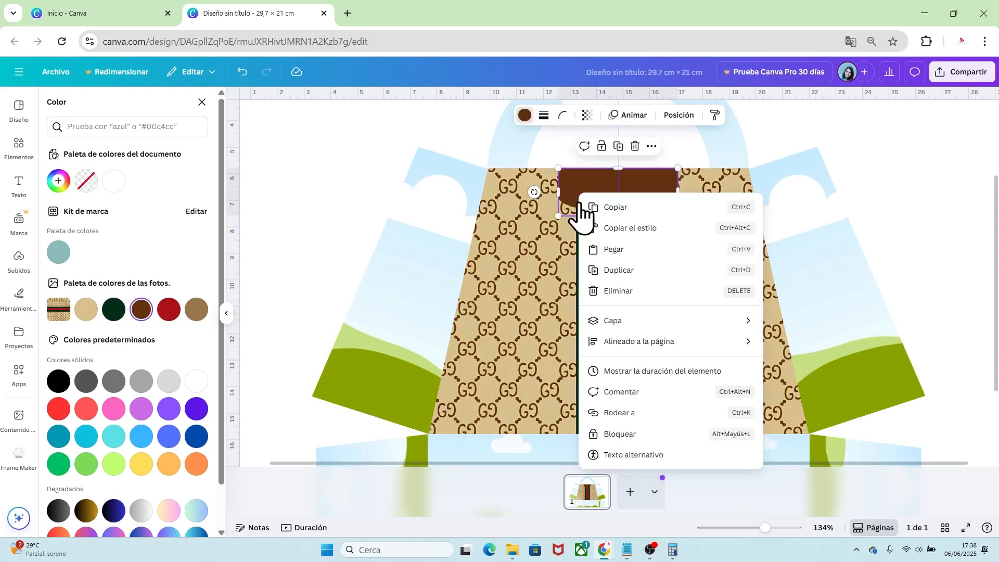
{"action": "left_click", "coordinate": [619, 434]}
{"action": "left_click", "coordinate": [660, 239]}
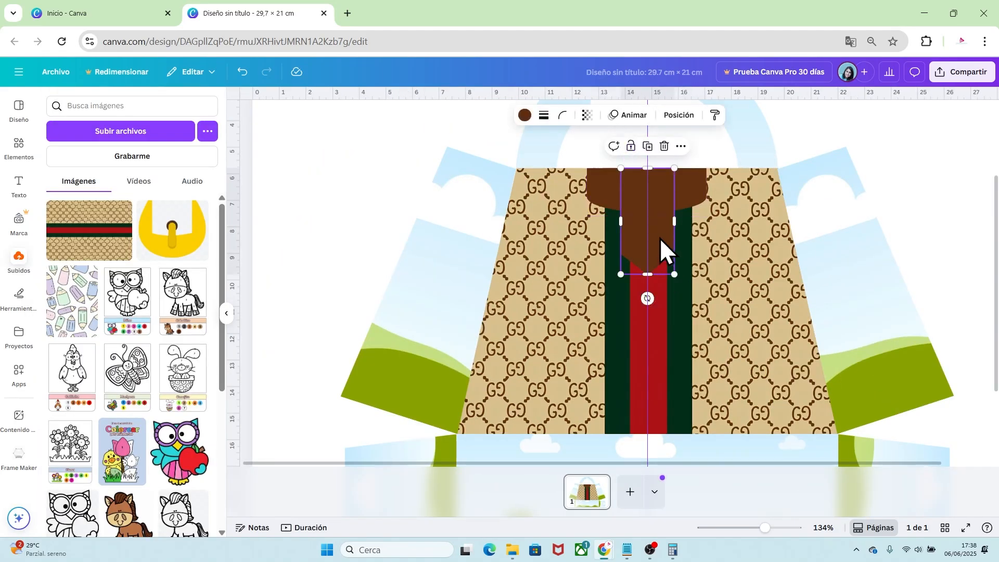
{"action": "right_click", "coordinate": [660, 239]}
{"action": "left_click", "coordinate": [693, 475]}
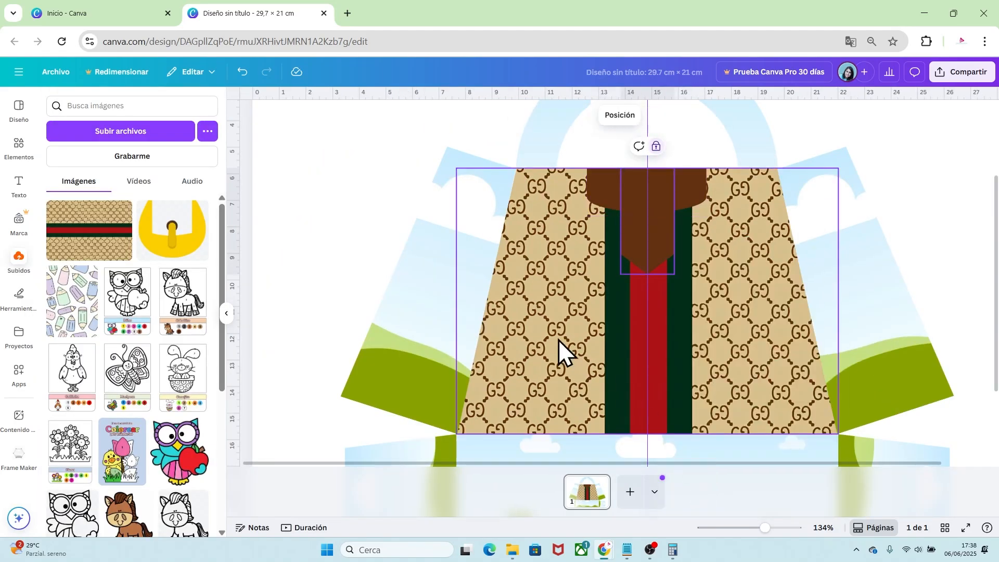
{"action": "left_click", "coordinate": [357, 196]}
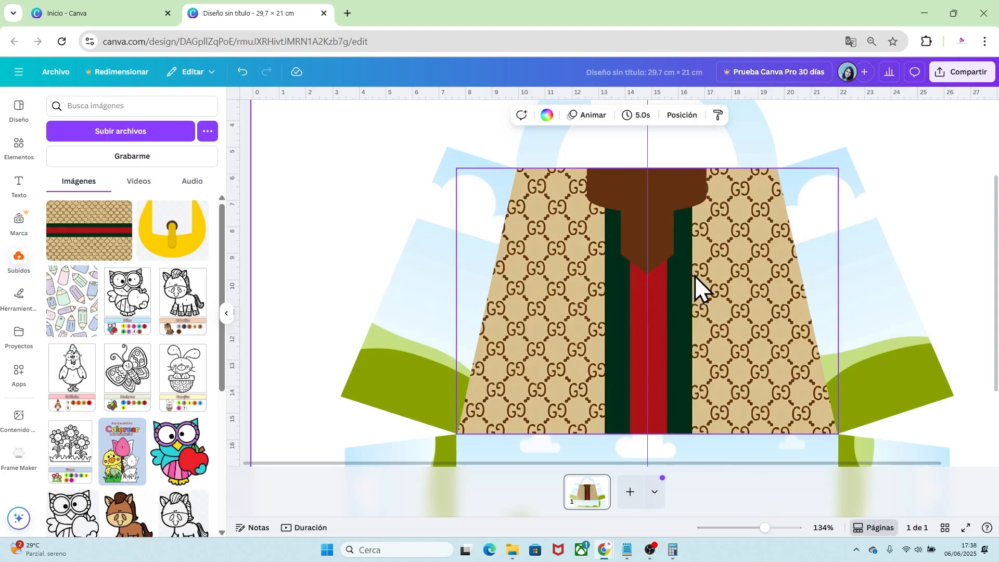
{"action": "left_click", "coordinate": [732, 308]}
{"action": "right_click", "coordinate": [733, 308]}
{"action": "mouse_move", "coordinate": [734, 317]}
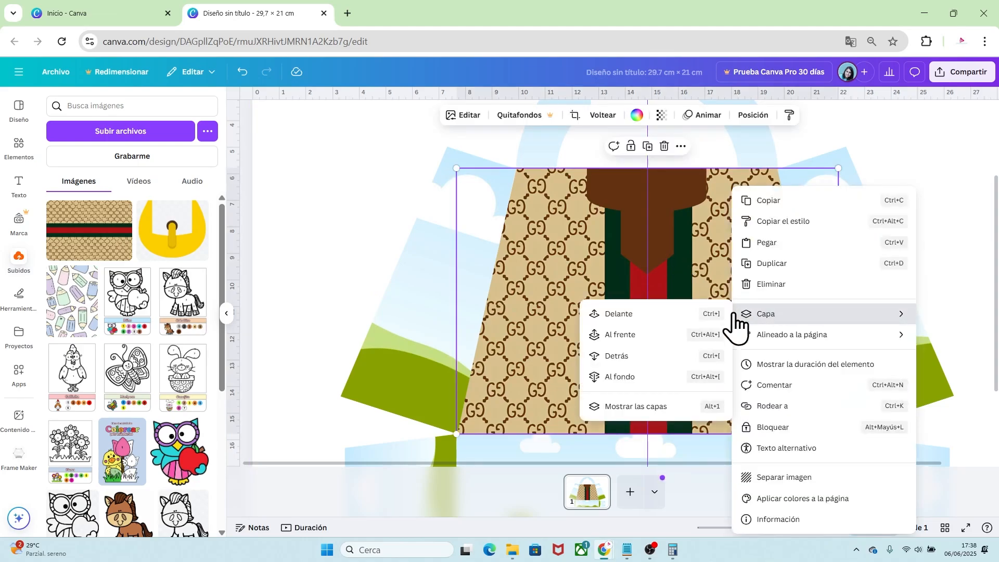
{"action": "left_click", "coordinate": [772, 428]}
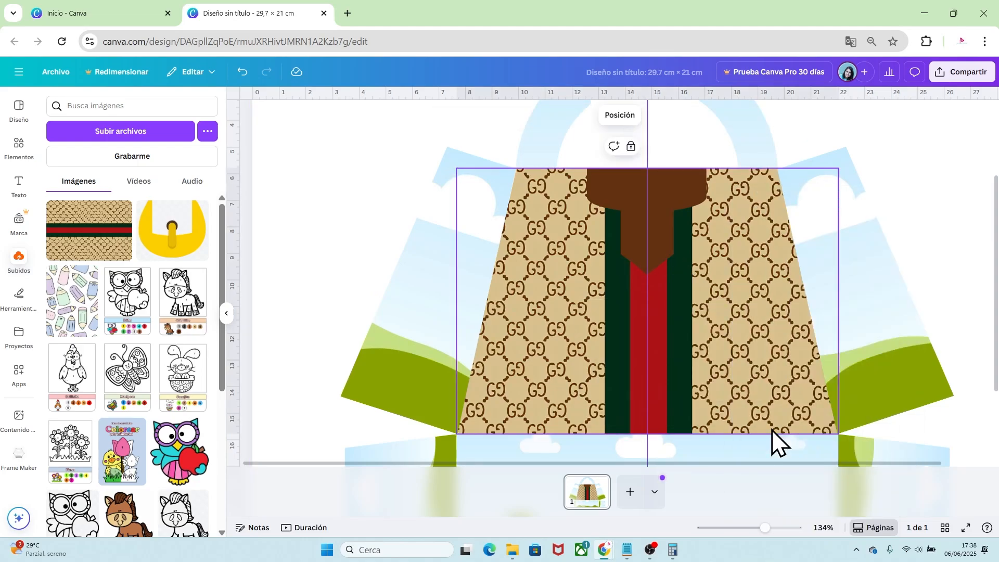
Add the uploaded yellow buckle image, shrink it to slightly wider than the strap and place it over the strap.
{"action": "left_click", "coordinate": [169, 255]}
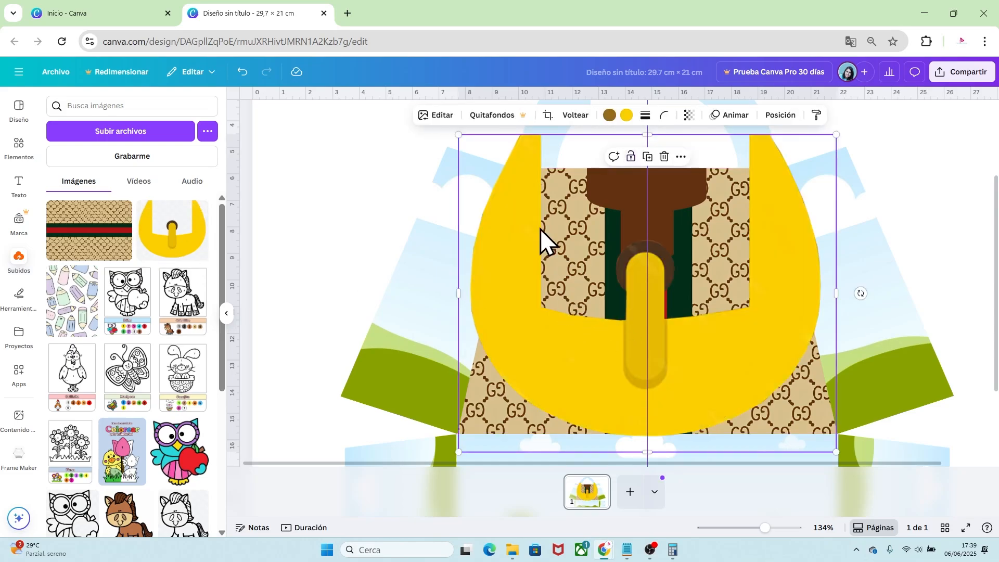
{"action": "left_click_drag", "start_coordinate": [458, 135], "coordinate": [651, 297]}
{"action": "left_click_drag", "start_coordinate": [744, 378], "coordinate": [662, 284]}
{"action": "left_click_drag", "start_coordinate": [753, 356], "coordinate": [650, 270]}
{"action": "left_click_drag", "start_coordinate": [607, 258], "coordinate": [644, 238]}
Unlock the brown strap and the brown flap.
{"action": "left_click", "coordinate": [660, 260]}
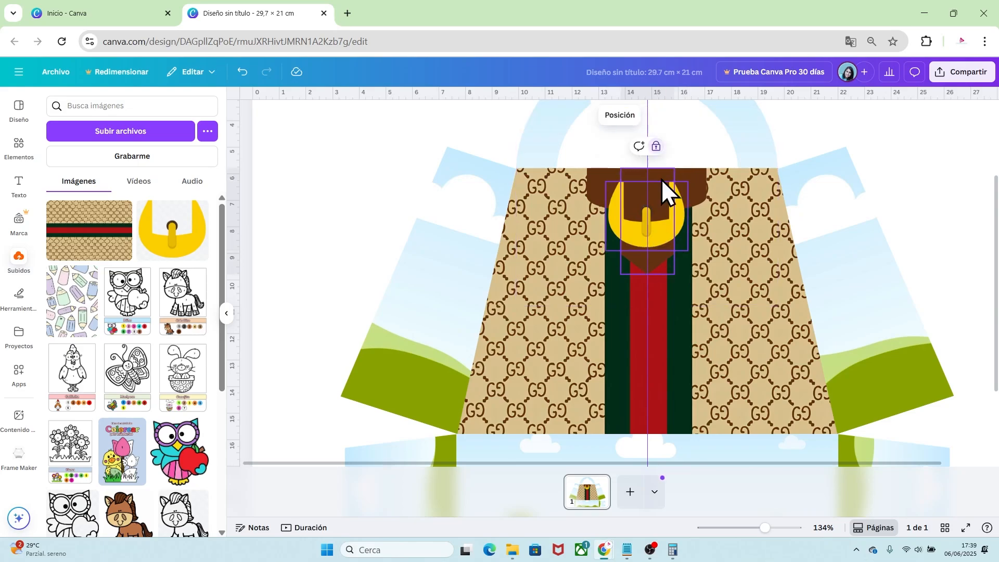
{"action": "left_click", "coordinate": [658, 146]}
{"action": "left_click", "coordinate": [689, 180]}
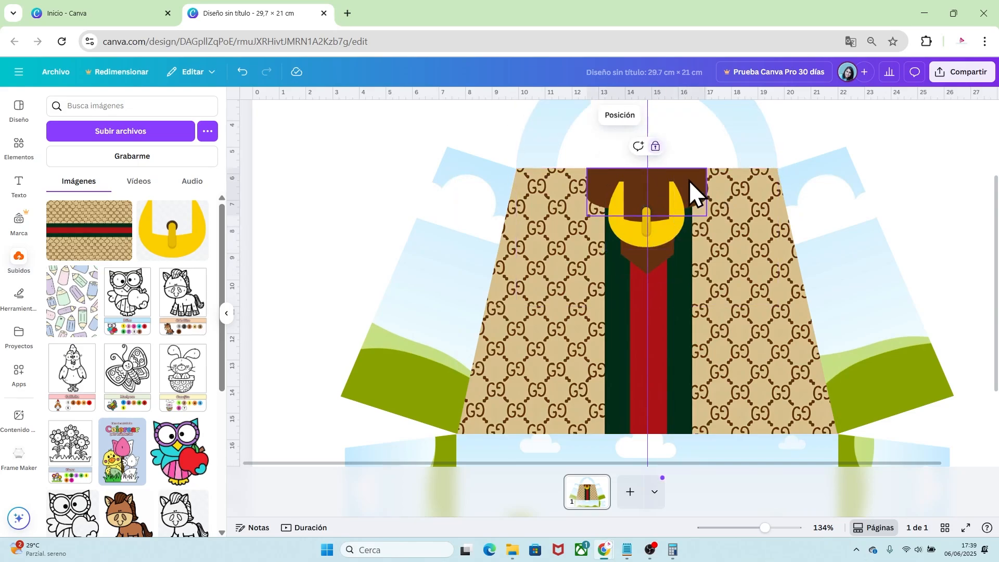
{"action": "right_click", "coordinate": [688, 180]}
{"action": "left_click", "coordinate": [657, 146]}
{"action": "left_click", "coordinate": [657, 146]}
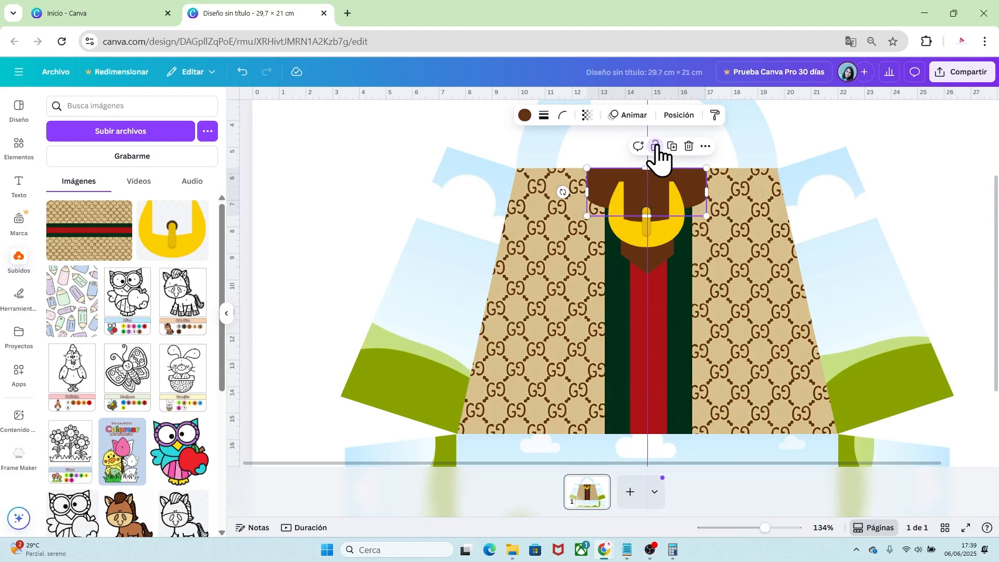
Reorder the layers so the brown flap covers the top of the yellow buckle, and center the buckle on the vertical guide.
{"action": "right_click", "coordinate": [698, 188]}
{"action": "mouse_move", "coordinate": [738, 321]}
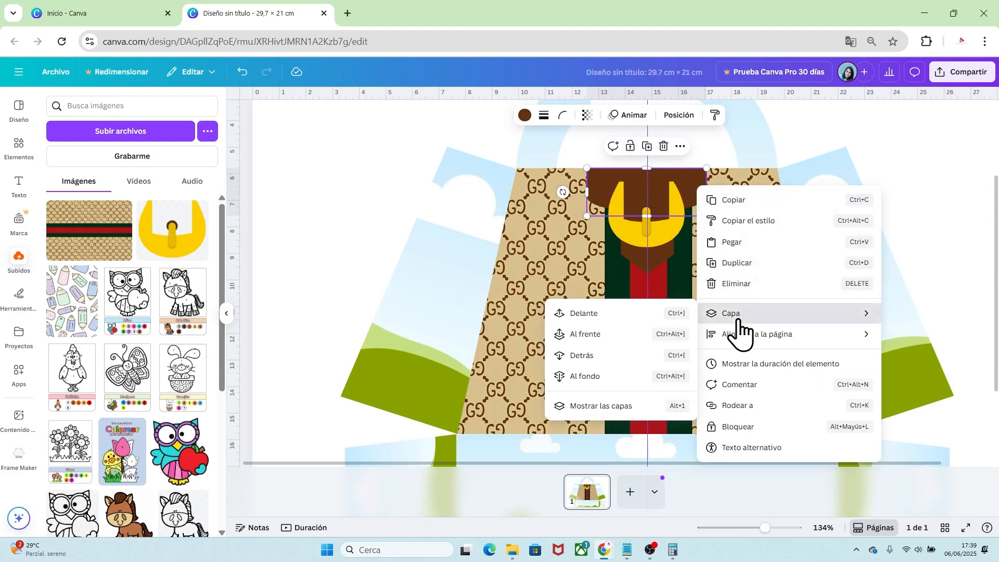
{"action": "left_click", "coordinate": [598, 406]}
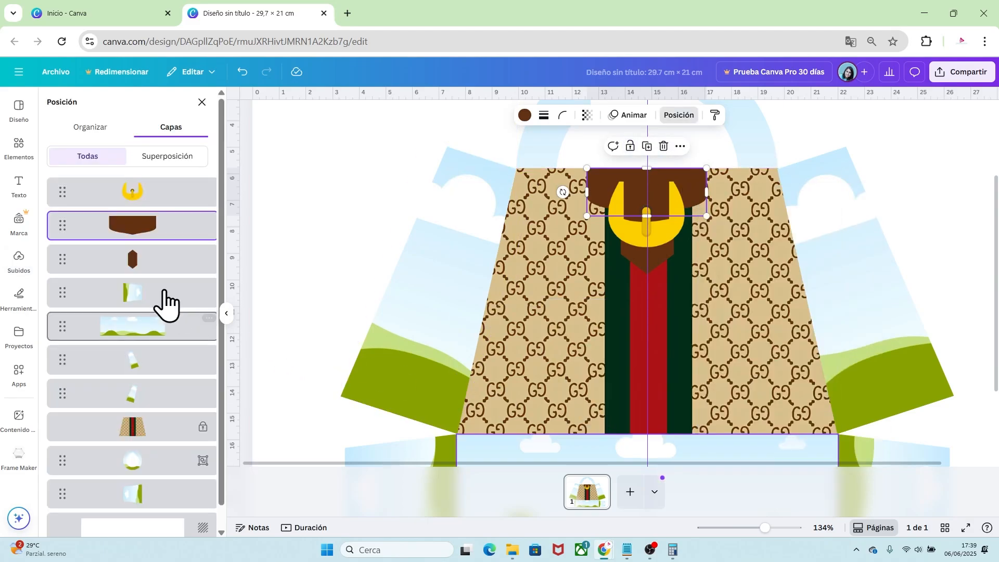
{"action": "left_click_drag", "start_coordinate": [151, 211], "coordinate": [157, 245]}
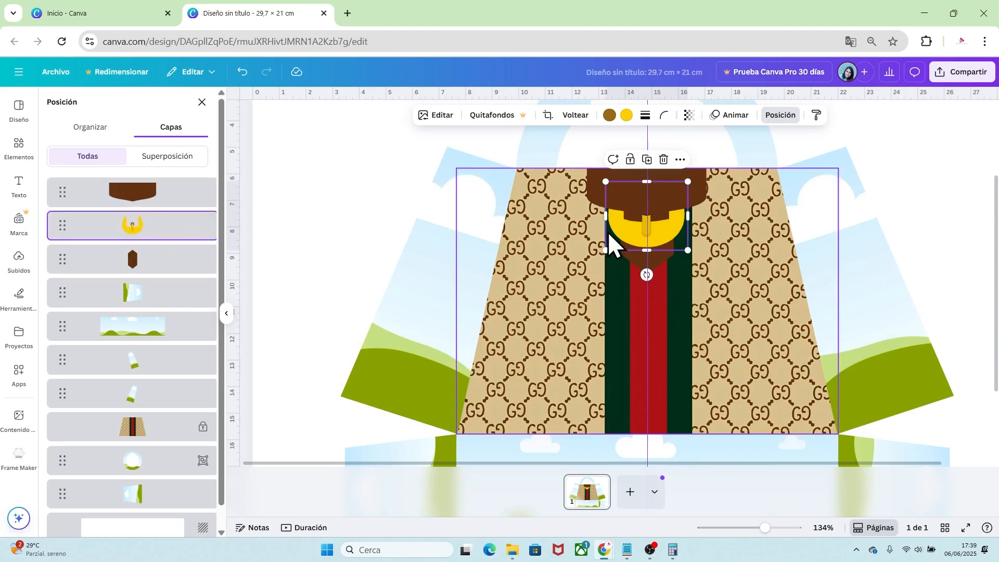
{"action": "left_click_drag", "start_coordinate": [670, 231], "coordinate": [675, 236]}
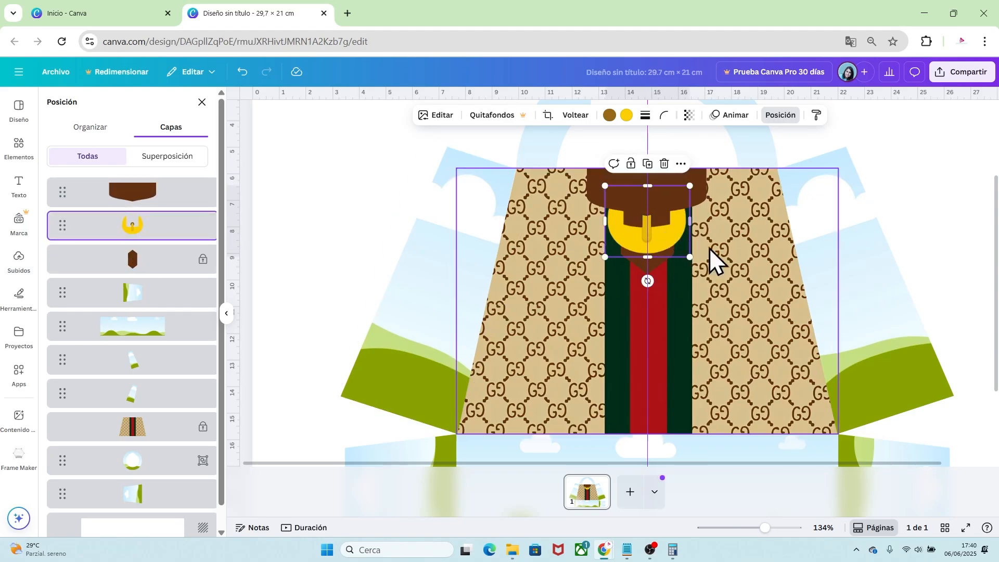
{"action": "left_click", "coordinate": [944, 238]}
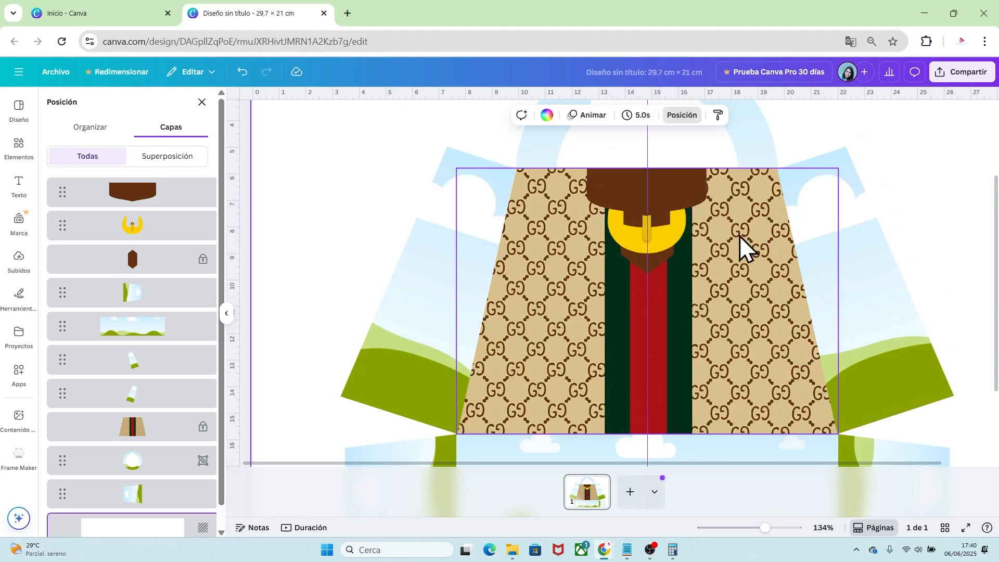
Ungroup the ring handle above the bag body and select its outer circle frame.
{"action": "left_click", "coordinate": [755, 527]}
{"action": "left_click_drag", "start_coordinate": [755, 528], "coordinate": [750, 528]}
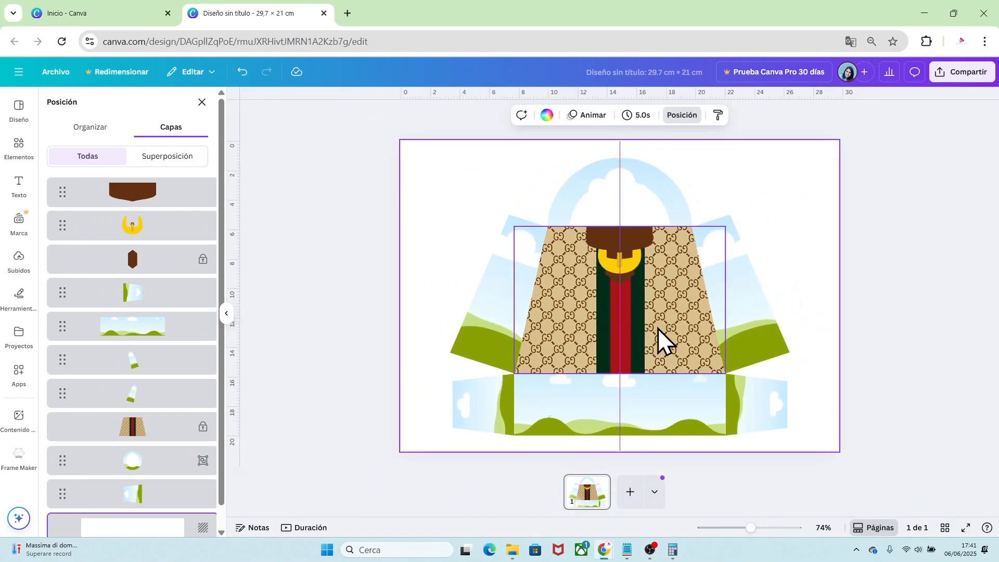
{"action": "left_click", "coordinate": [675, 201]}
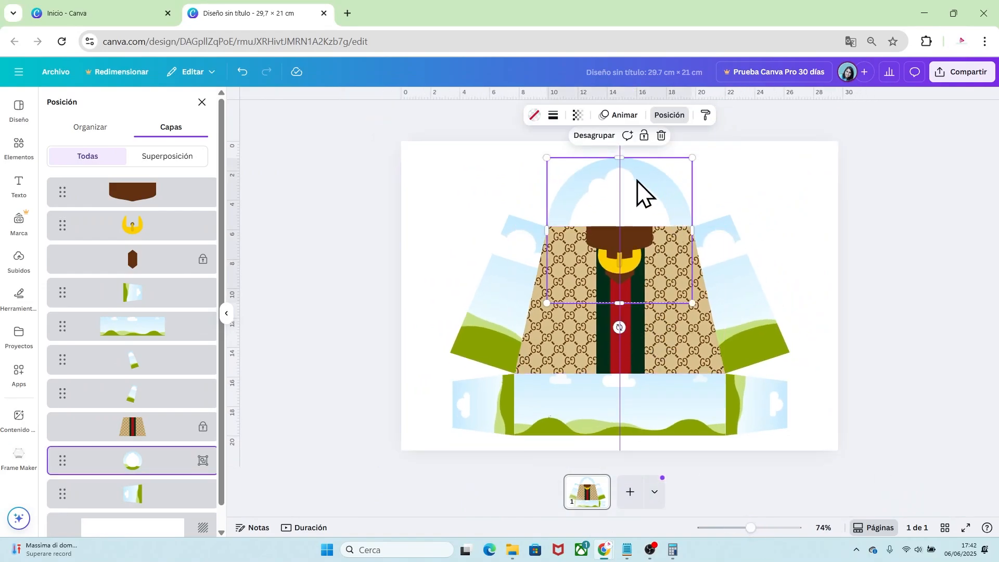
{"action": "left_click", "coordinate": [593, 136]}
{"action": "left_click", "coordinate": [709, 182]}
{"action": "left_click", "coordinate": [671, 187]}
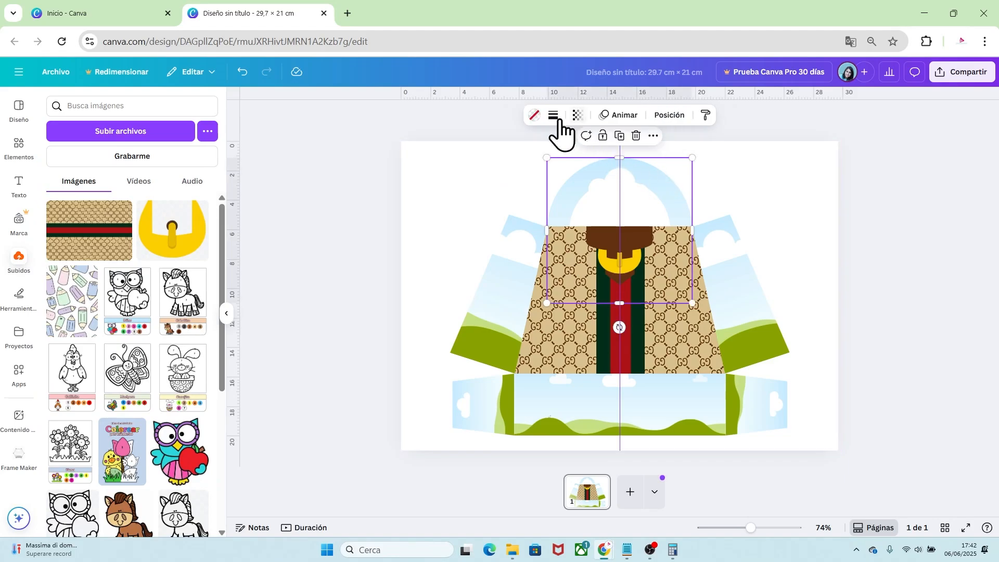
Fill the handle's outer circle with the document's dark brown and both slanted side panels with the photo palette's light beige.
{"action": "left_click", "coordinate": [534, 116]}
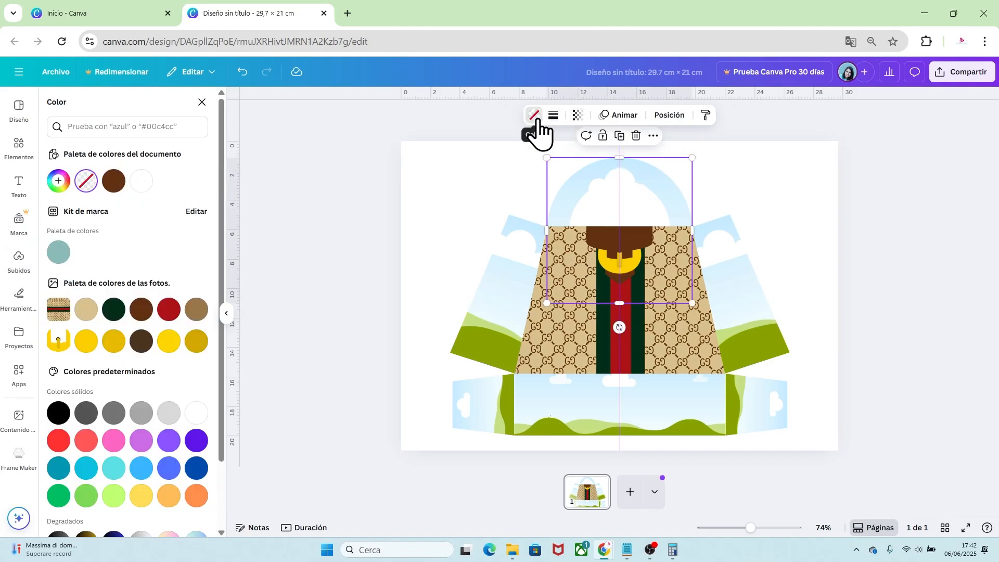
{"action": "left_click", "coordinate": [113, 181]}
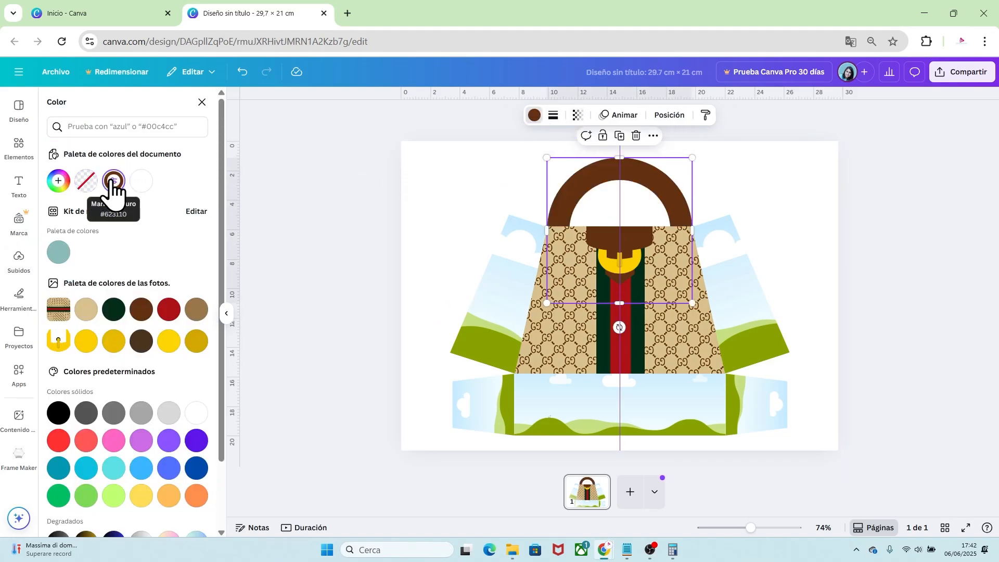
{"action": "left_click", "coordinate": [500, 330]}
{"action": "left_click", "coordinate": [86, 309]}
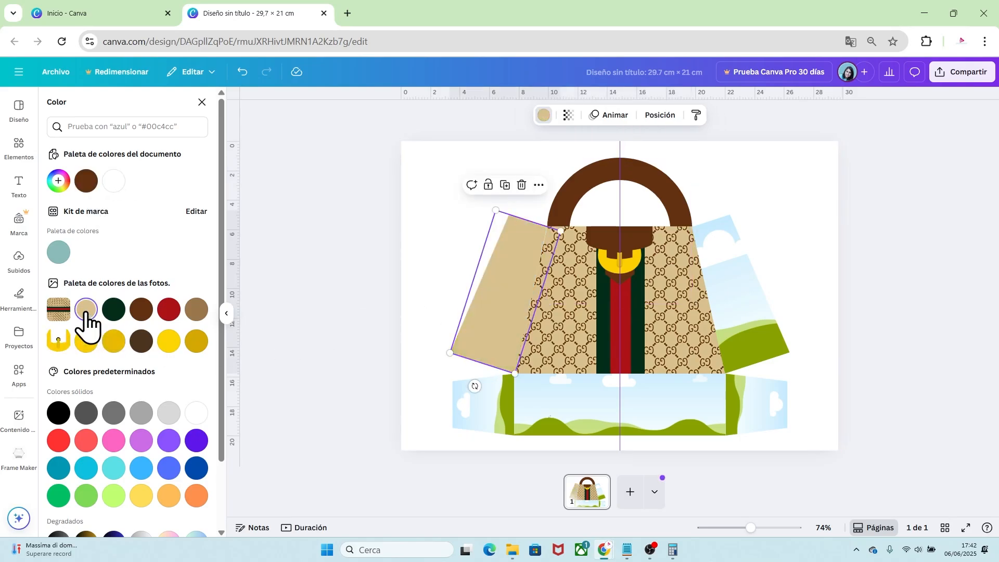
{"action": "left_click", "coordinate": [742, 323]}
{"action": "left_click", "coordinate": [86, 309]}
Fill the rectangular bottom panel and the two small tabs at its ends with the same light beige.
{"action": "left_click", "coordinate": [481, 404]}
{"action": "left_click", "coordinate": [86, 309]}
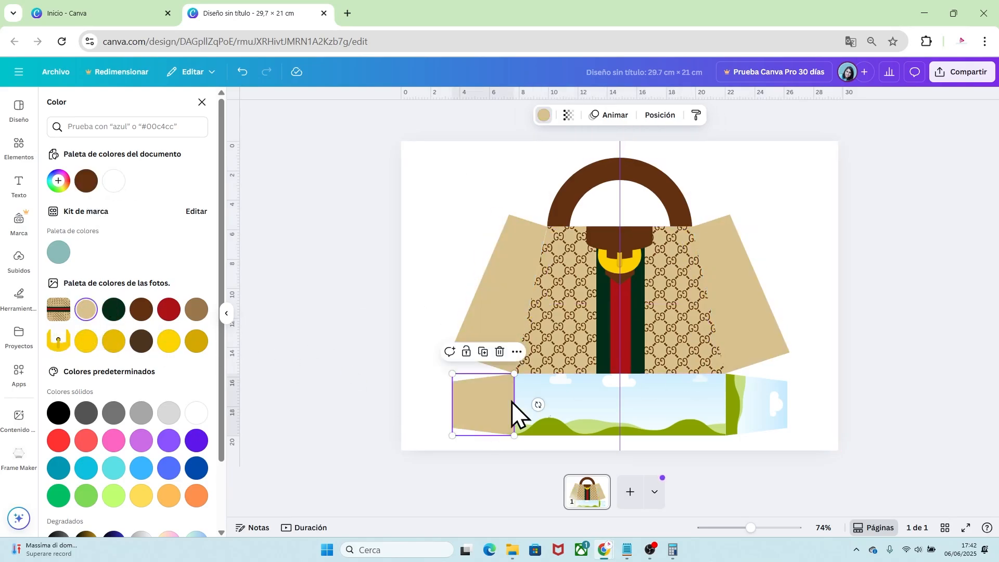
{"action": "left_click", "coordinate": [518, 403]}
{"action": "left_click", "coordinate": [86, 309]}
{"action": "left_click", "coordinate": [764, 405]}
{"action": "left_click", "coordinate": [85, 309]}
{"action": "left_click", "coordinate": [886, 353]}
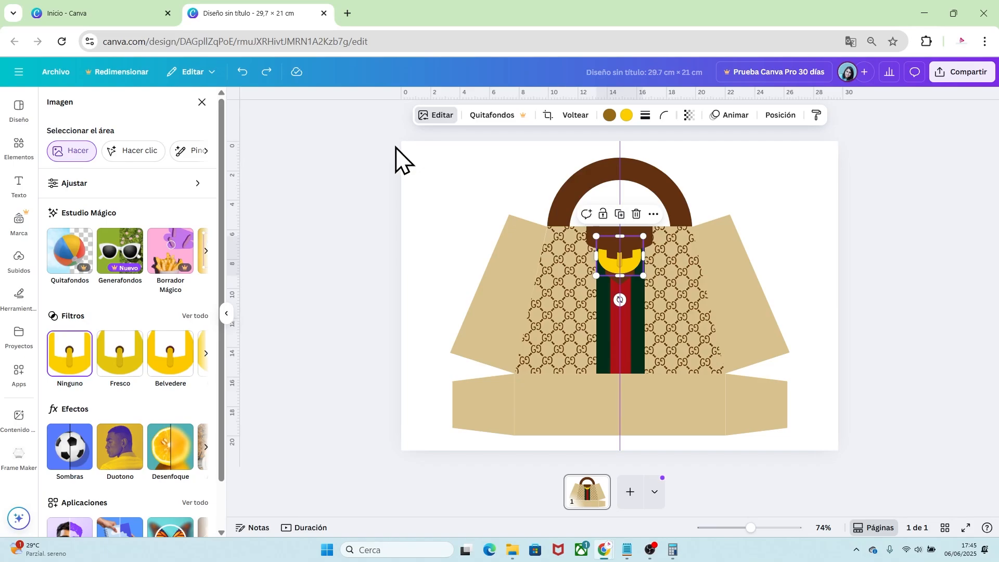
Try the Azul mar duotone effect on the yellow buckle image and remove it again.
{"action": "left_click", "coordinate": [120, 453]}
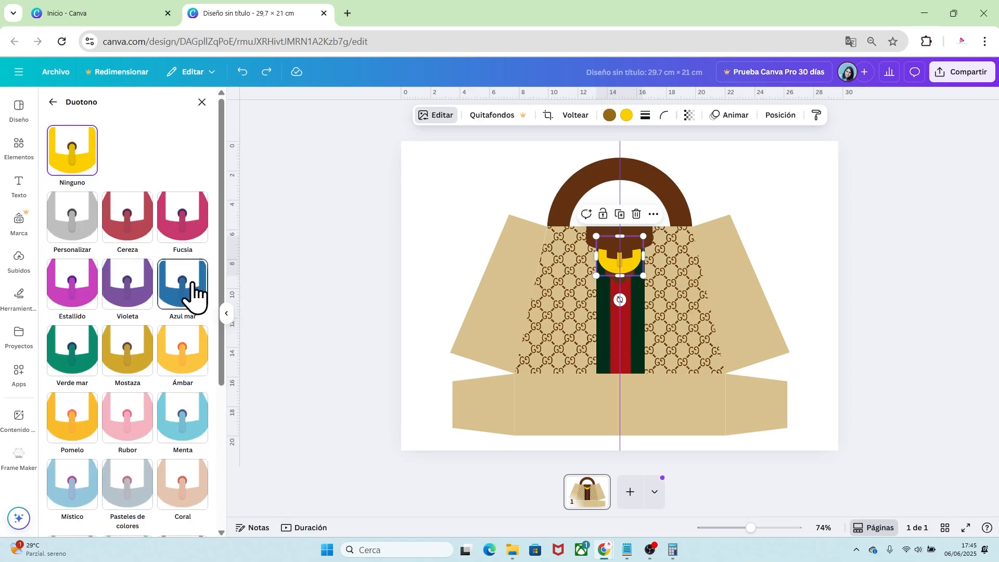
{"action": "left_click", "coordinate": [176, 285]}
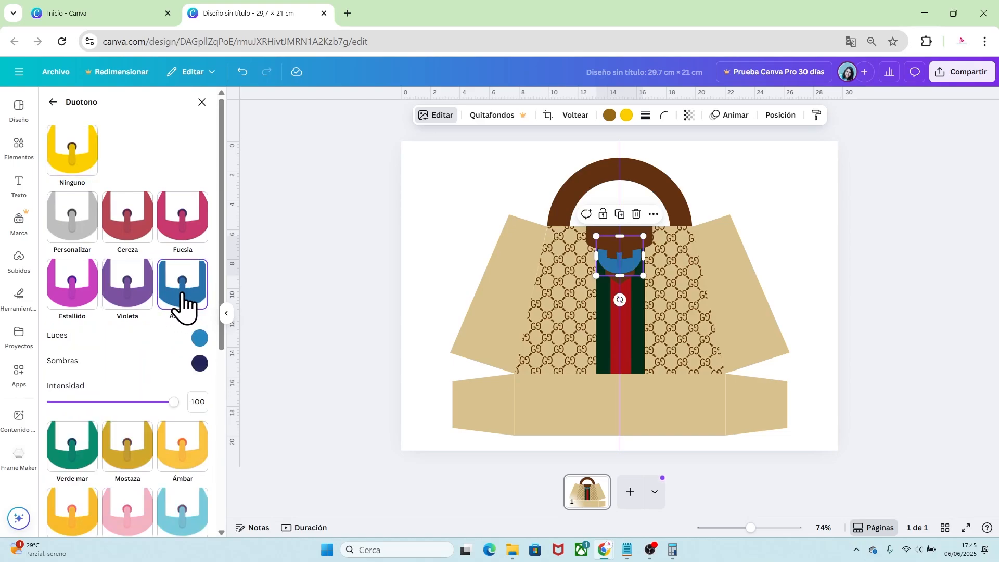
{"action": "left_click", "coordinate": [176, 292]}
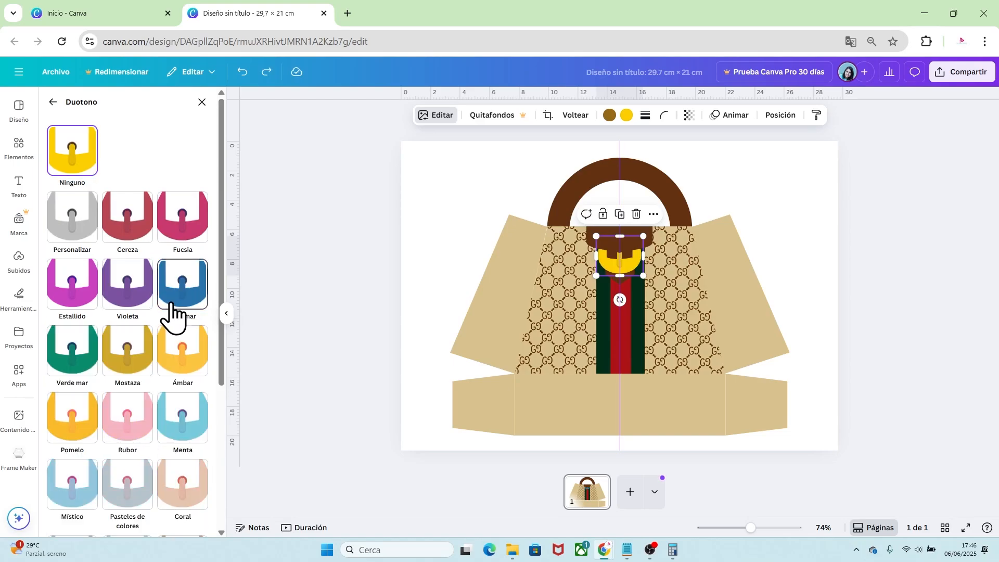
{"action": "left_click", "coordinate": [53, 102]}
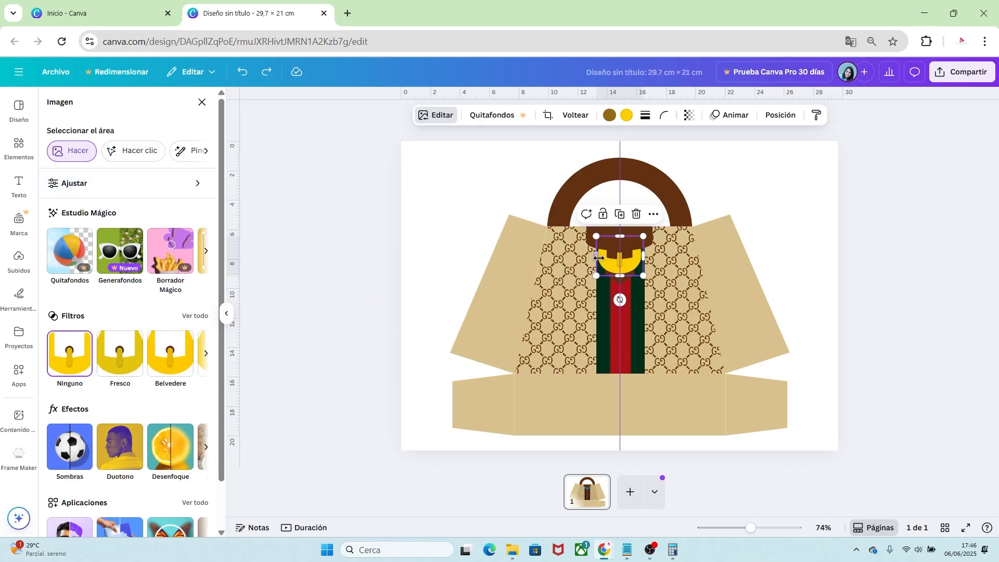
Apply the nórdico filter from the Fresco group to the buckle image.
{"action": "left_click", "coordinate": [193, 316]}
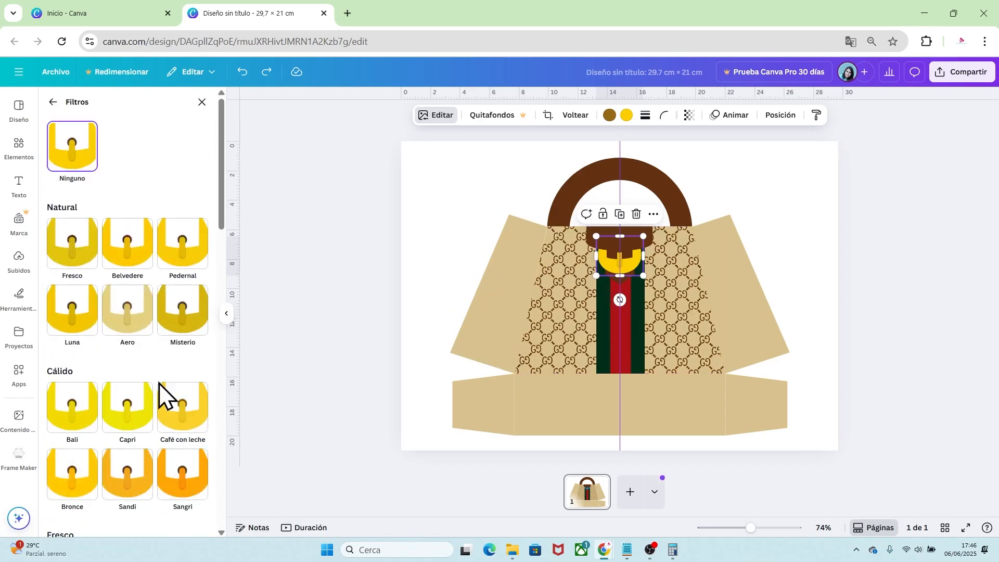
{"action": "left_click_drag", "start_coordinate": [223, 205], "coordinate": [207, 329]}
{"action": "left_click", "coordinate": [127, 268]}
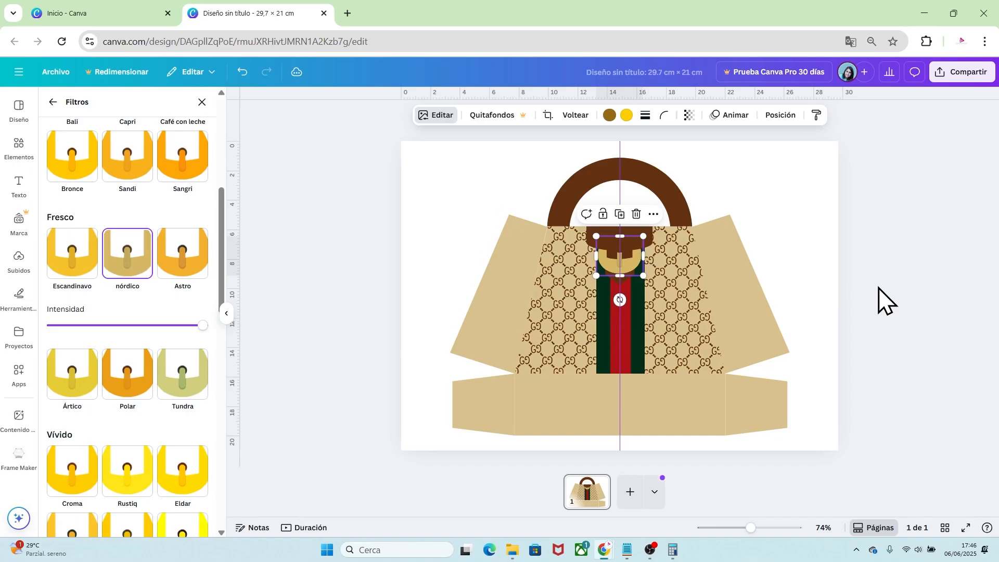
{"action": "left_click", "coordinate": [886, 300]}
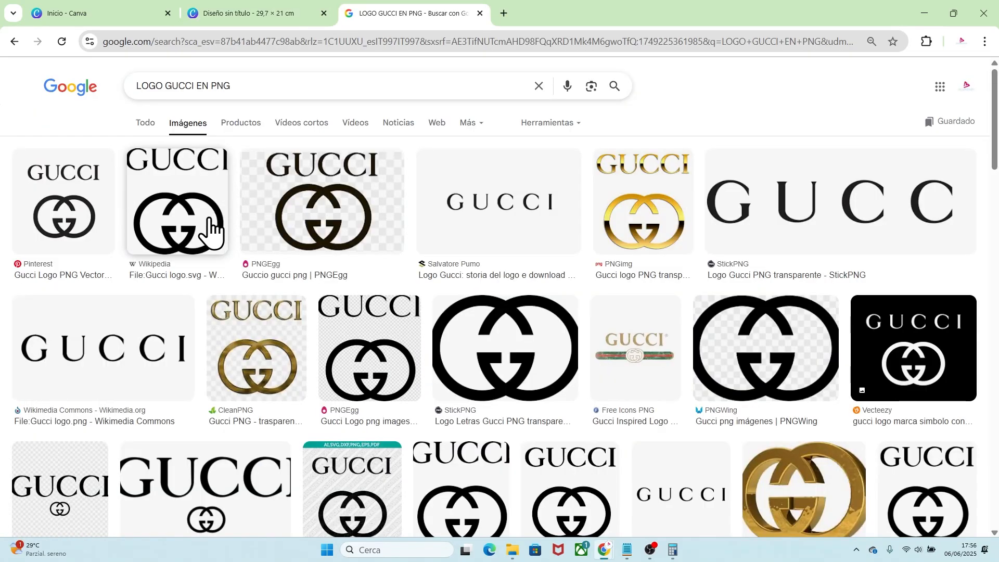
From the Google image results, open the PNGEgg page, download the black interlocking-G Gucci logo as a PNG and view the file.
{"action": "left_click", "coordinate": [335, 190]}
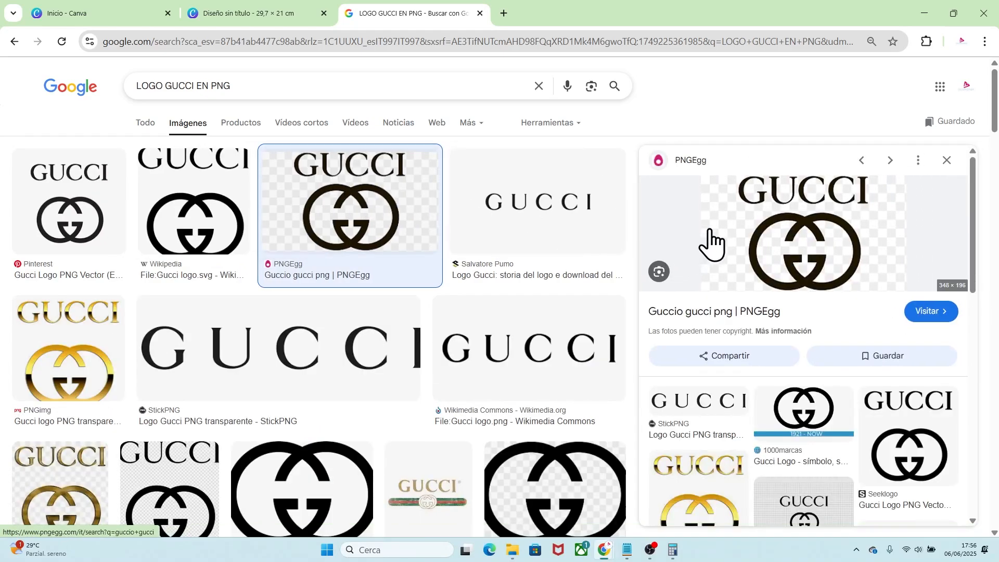
{"action": "left_click", "coordinate": [744, 231]}
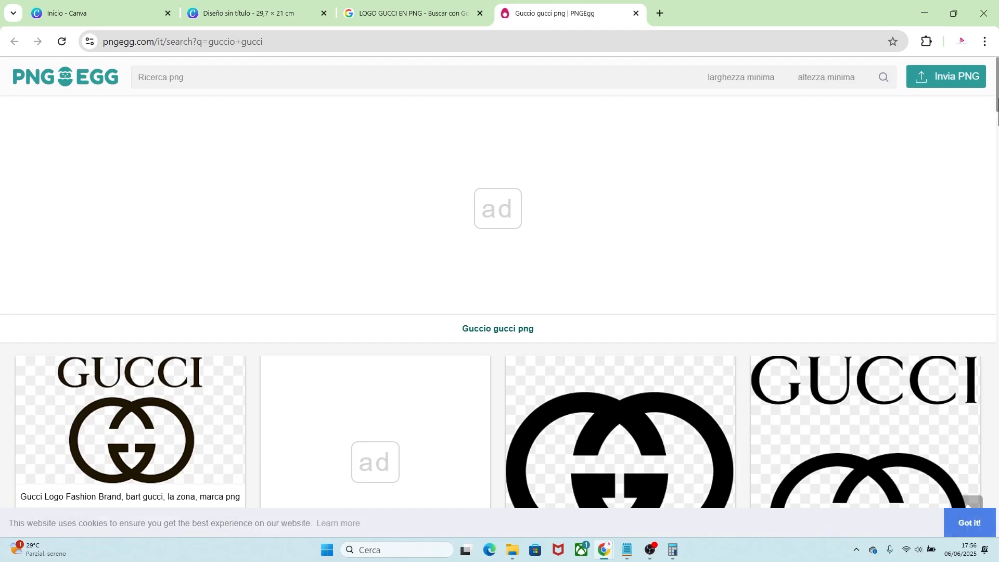
{"action": "scroll", "coordinate": [497, 307], "scroll_direction": "down", "scroll_amount": 5}
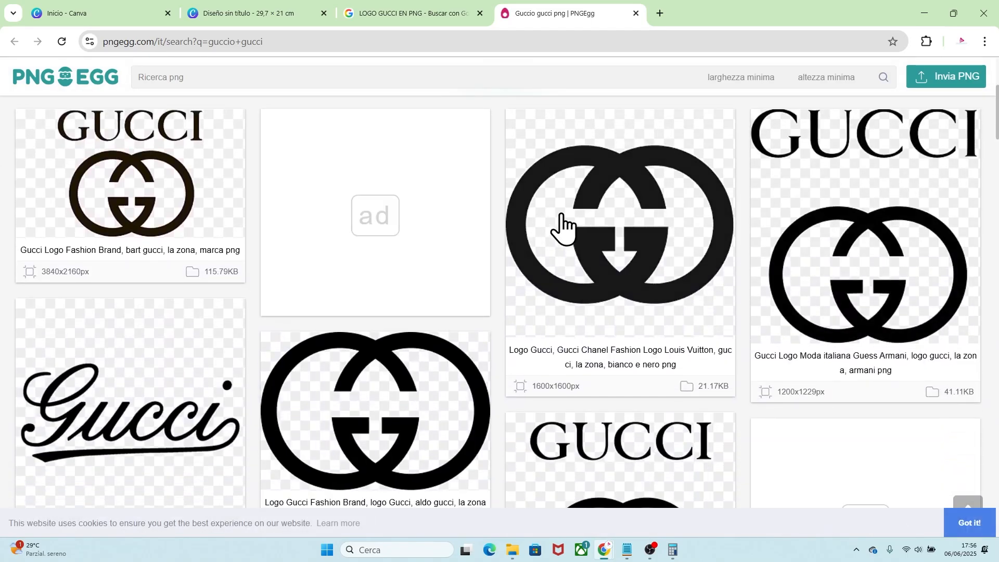
{"action": "left_click", "coordinate": [599, 212]}
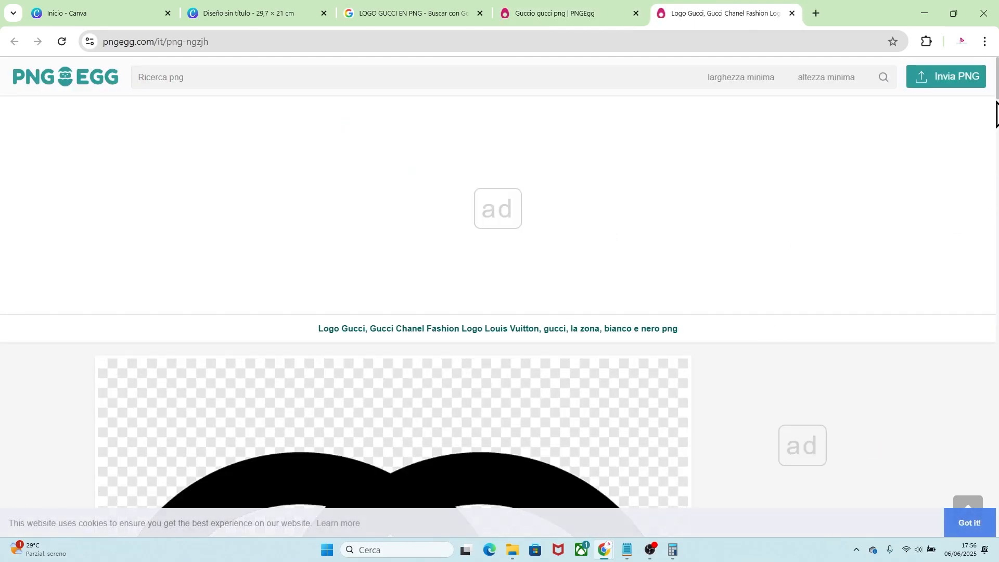
{"action": "left_click_drag", "start_coordinate": [996, 93], "coordinate": [996, 175]}
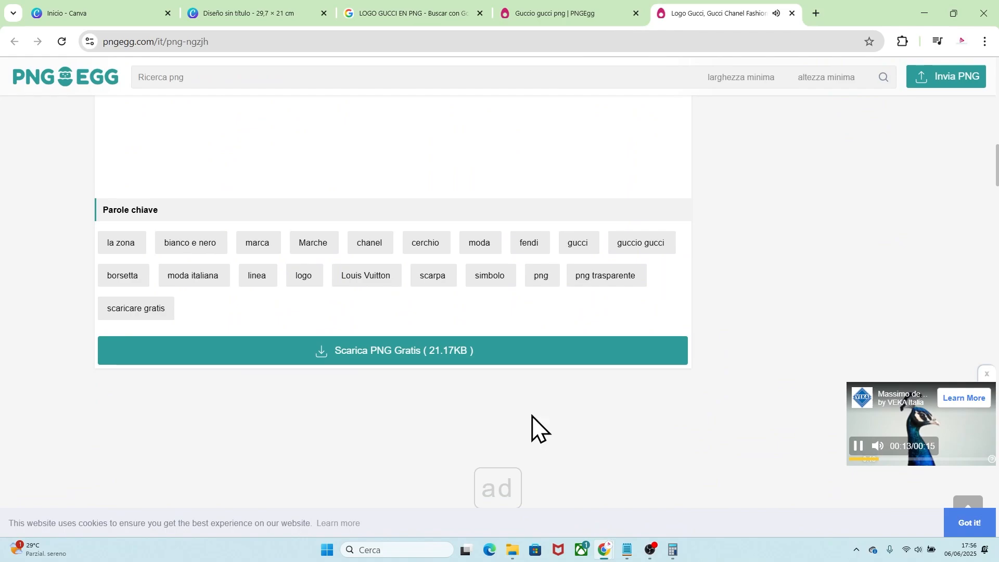
{"action": "left_click", "coordinate": [436, 372]}
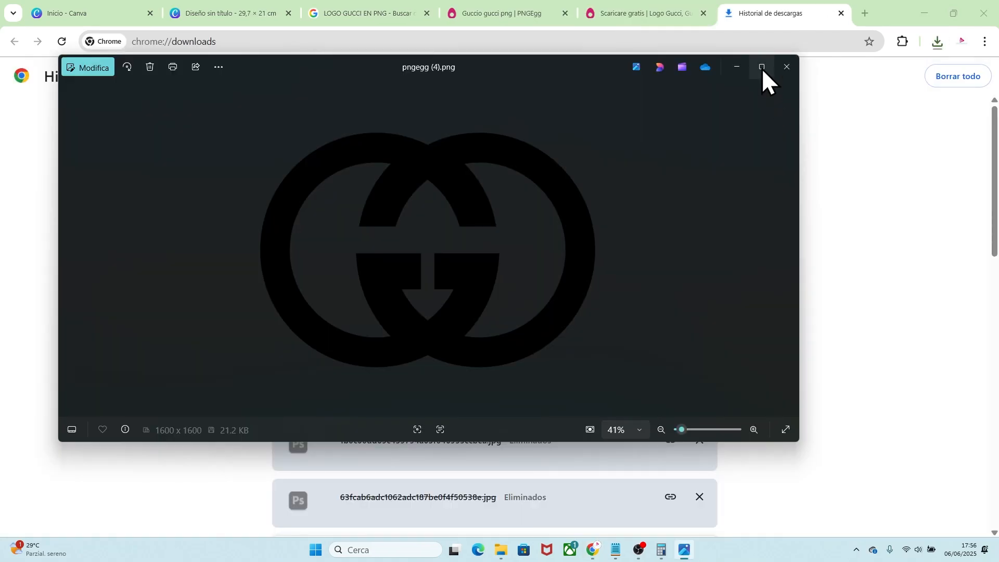
{"action": "left_click", "coordinate": [761, 67]}
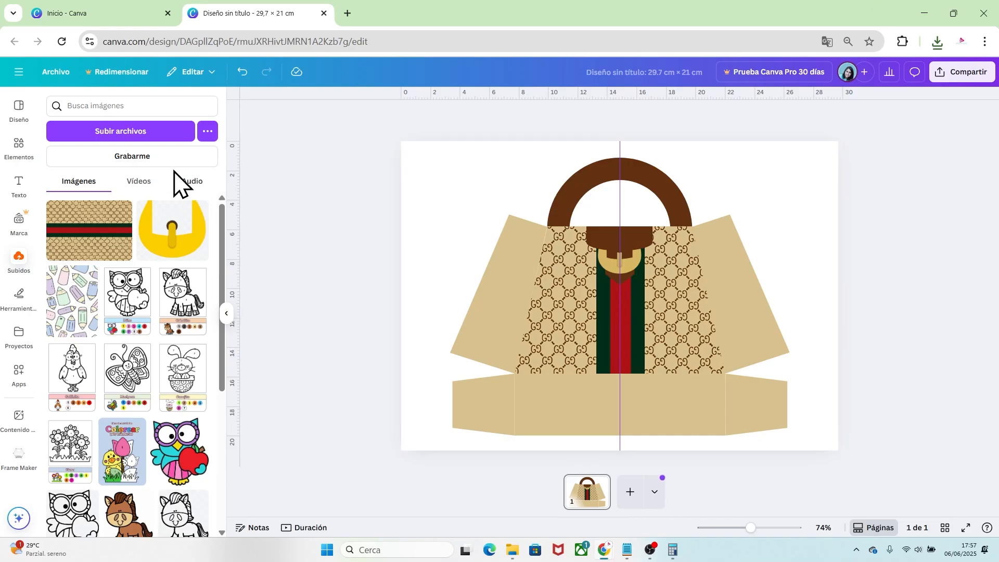
Back in Canva, upload the logo file pngegg (4).png from the cartera folder.
{"action": "left_click", "coordinate": [170, 136]}
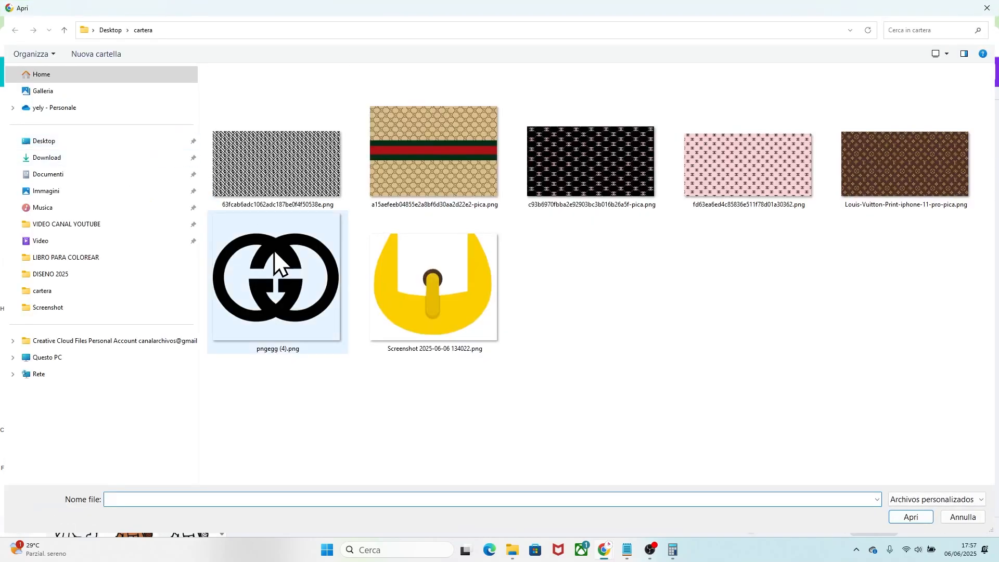
{"action": "left_click", "coordinate": [274, 307]}
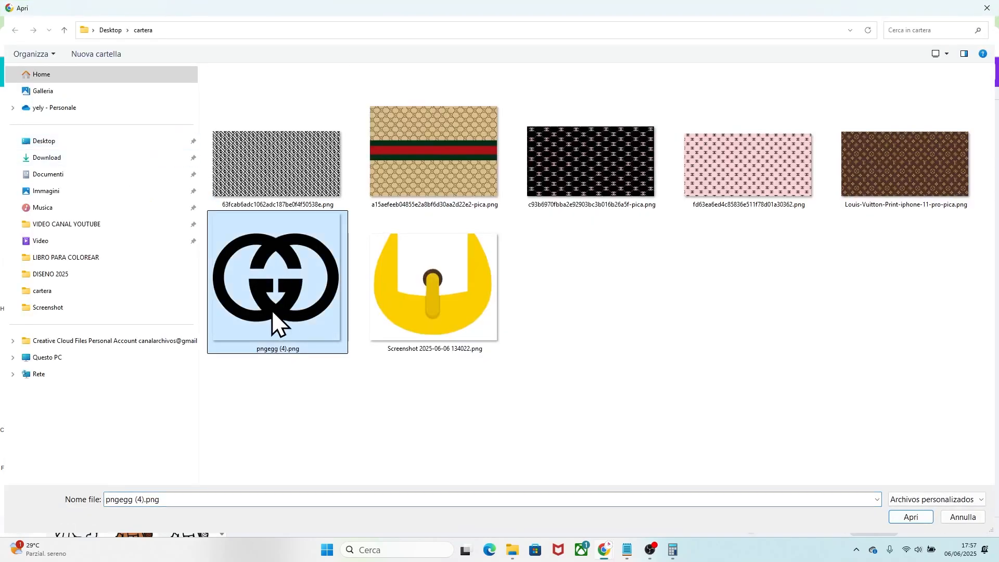
{"action": "left_click", "coordinate": [918, 518]}
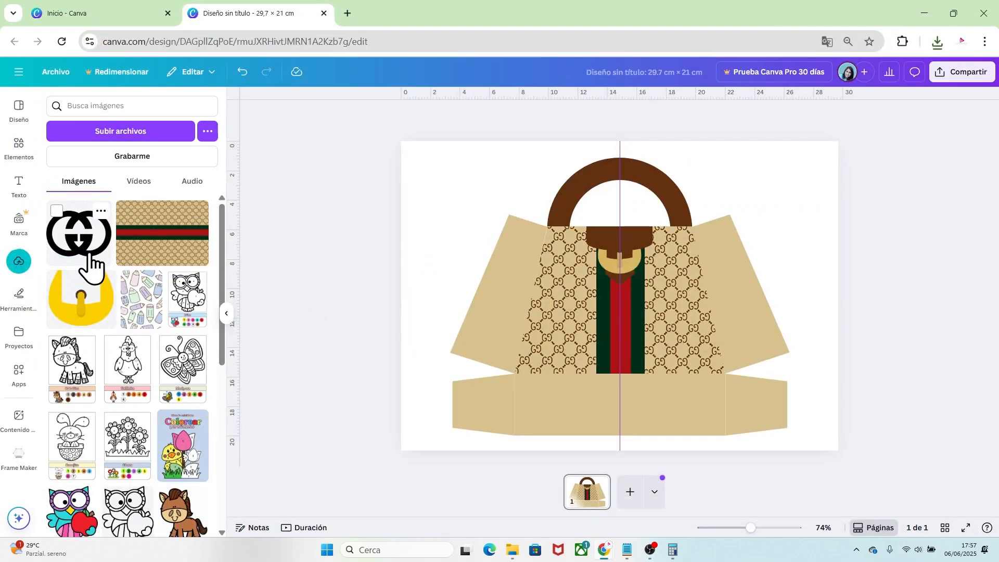
Add the logo to the page, shrink it to somewhat wider than the striped band and center it on the band below the buckle.
{"action": "left_click", "coordinate": [85, 238]}
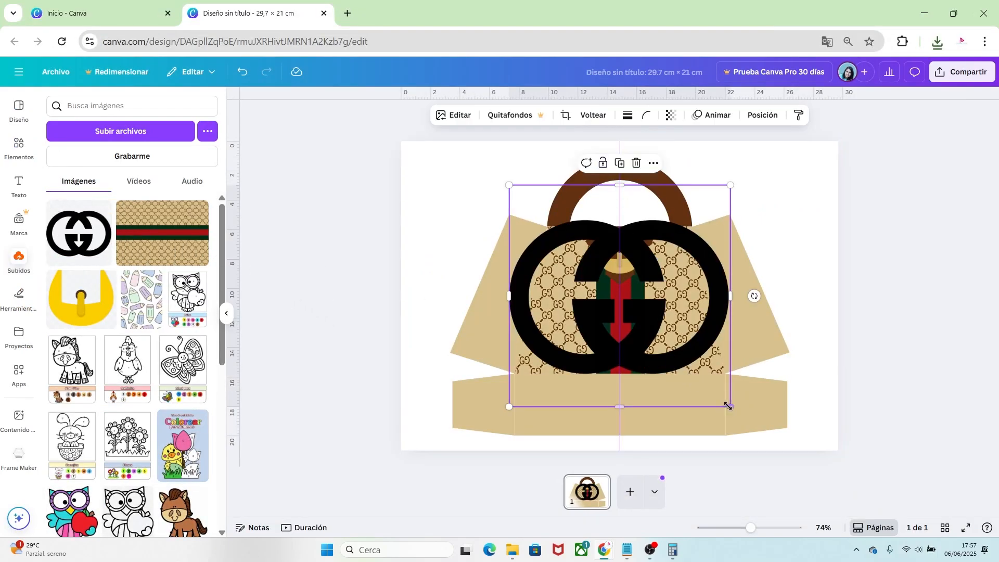
{"action": "left_click_drag", "start_coordinate": [728, 406], "coordinate": [592, 268]}
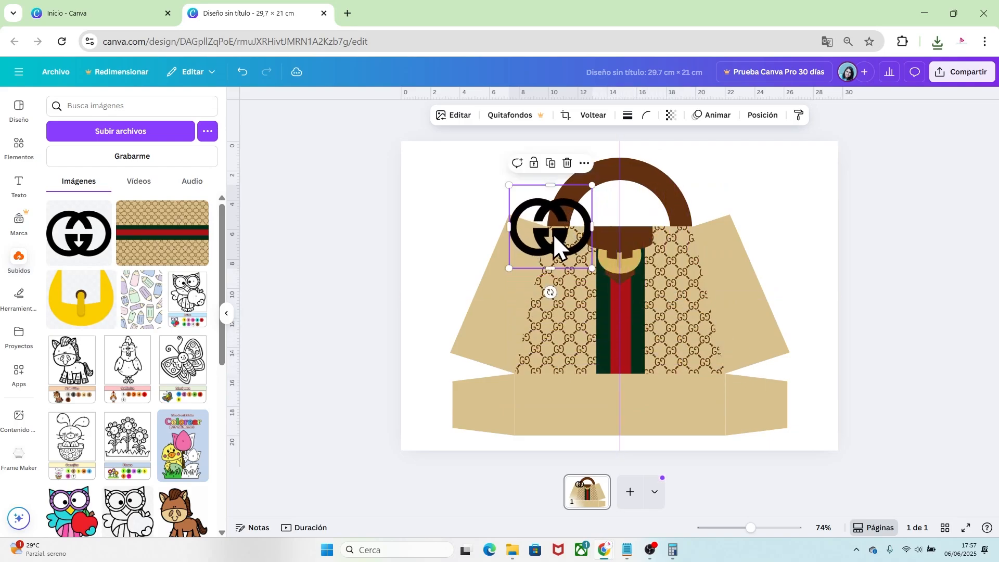
{"action": "left_click_drag", "start_coordinate": [553, 233], "coordinate": [621, 324]}
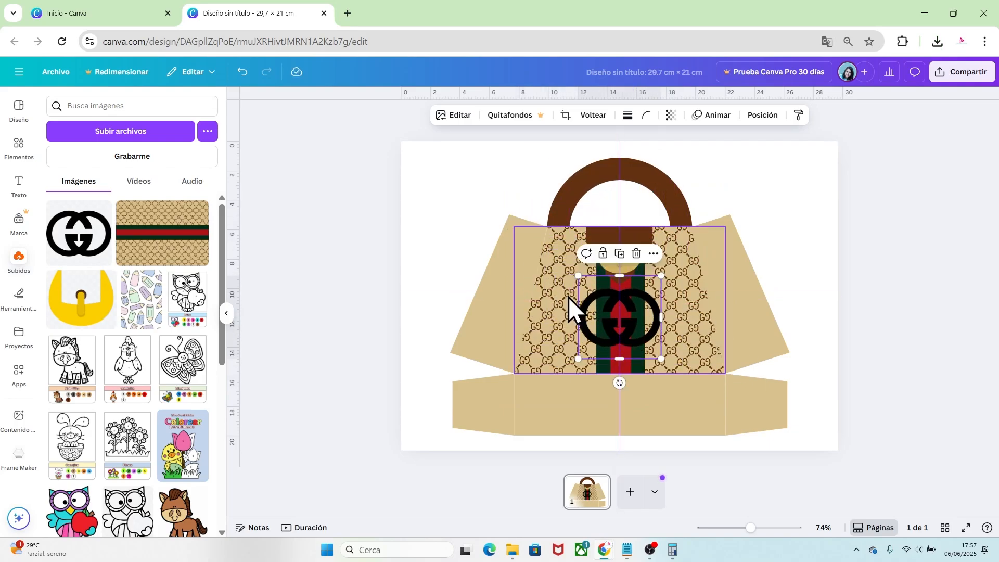
Give the logo a Contorno shadow in olive #9D965C with size 49.
{"action": "left_click", "coordinate": [457, 120]}
{"action": "left_click", "coordinate": [73, 451]}
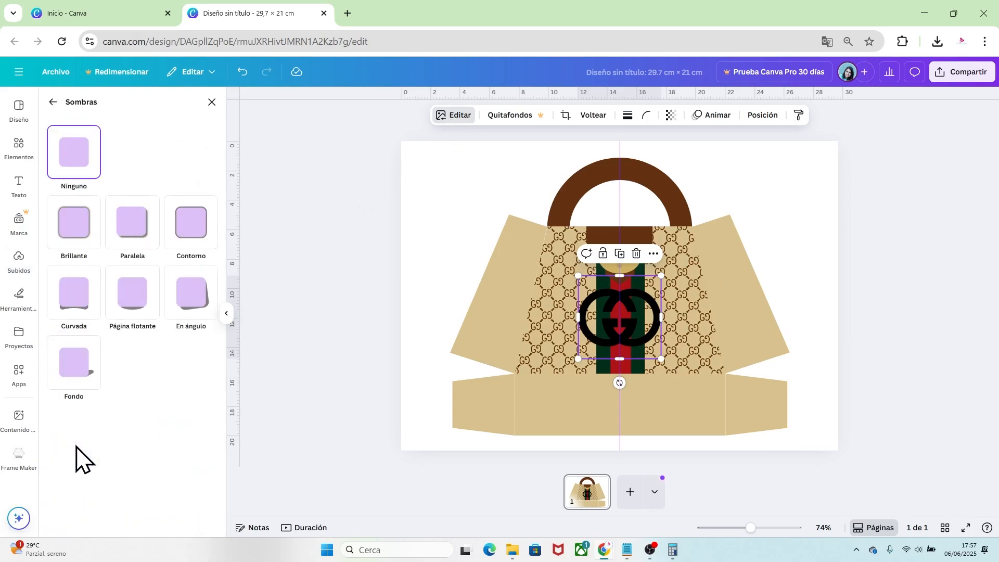
{"action": "left_click", "coordinate": [192, 243]}
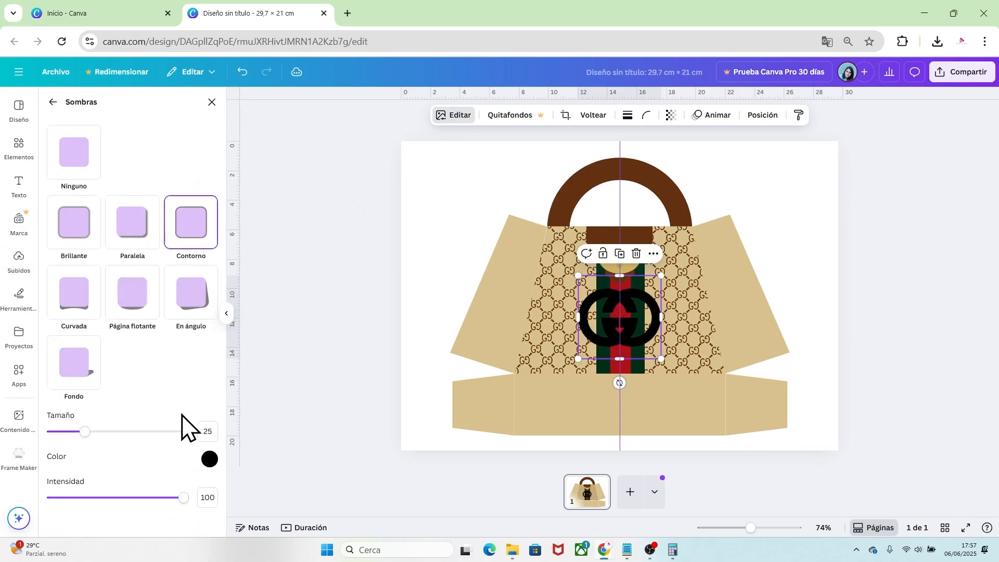
{"action": "left_click", "coordinate": [209, 459]}
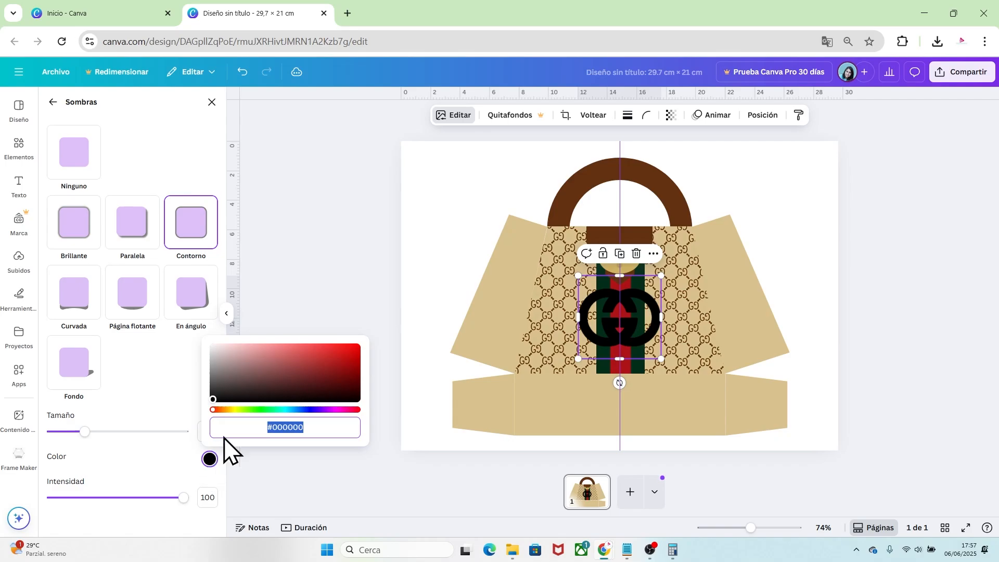
{"action": "left_click", "coordinate": [236, 410]}
{"action": "left_click_drag", "start_coordinate": [219, 399], "coordinate": [261, 356]}
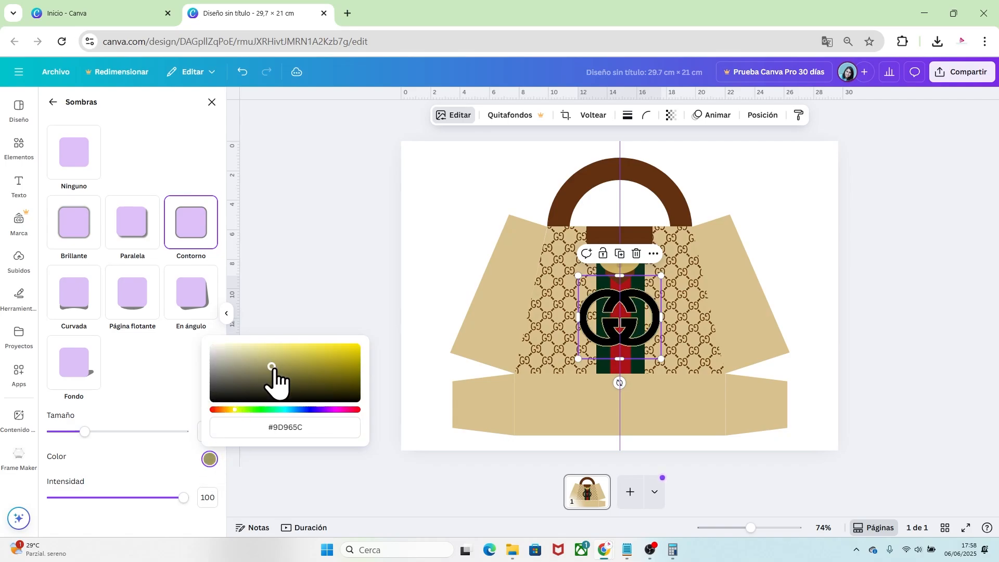
{"action": "left_click_drag", "start_coordinate": [86, 431], "coordinate": [112, 431]}
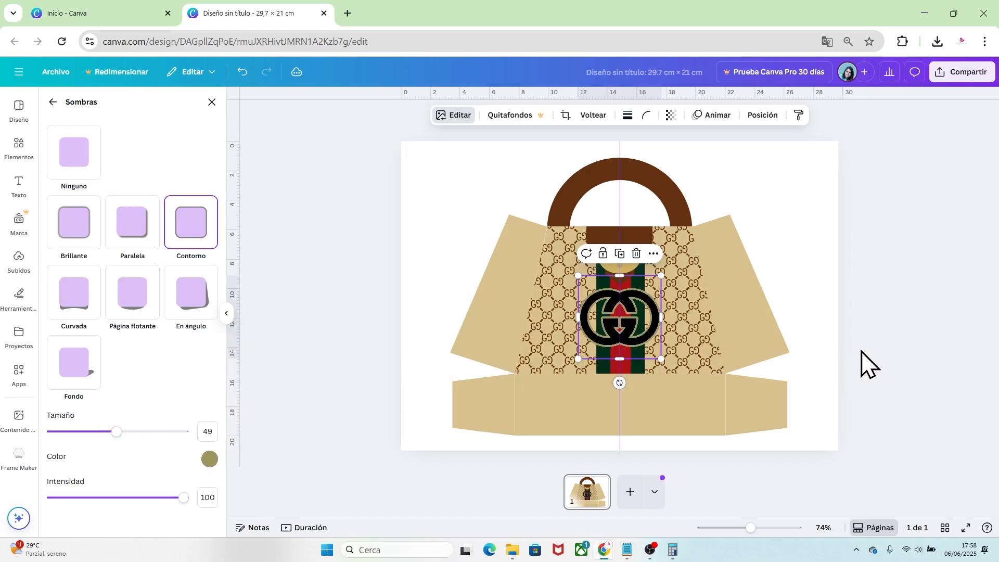
{"action": "left_click", "coordinate": [870, 362]}
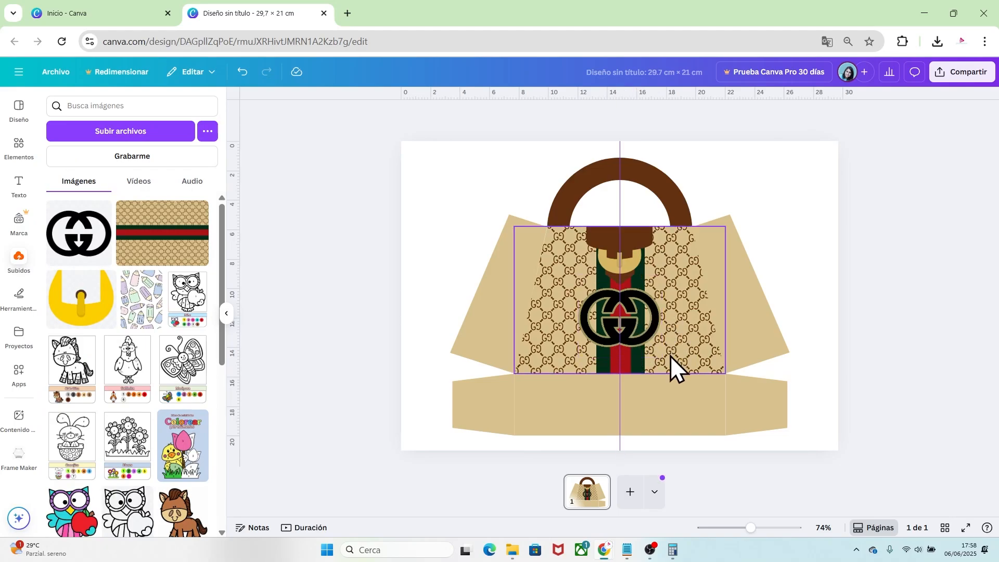
Duplicate the page with the decorated handbag.
{"action": "left_click", "coordinate": [601, 484]}
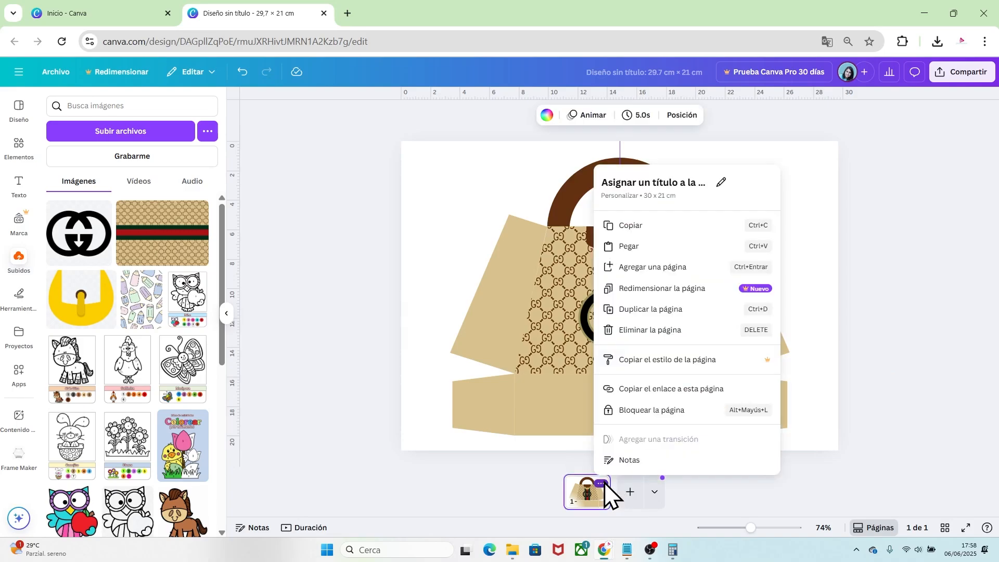
{"action": "left_click", "coordinate": [651, 311]}
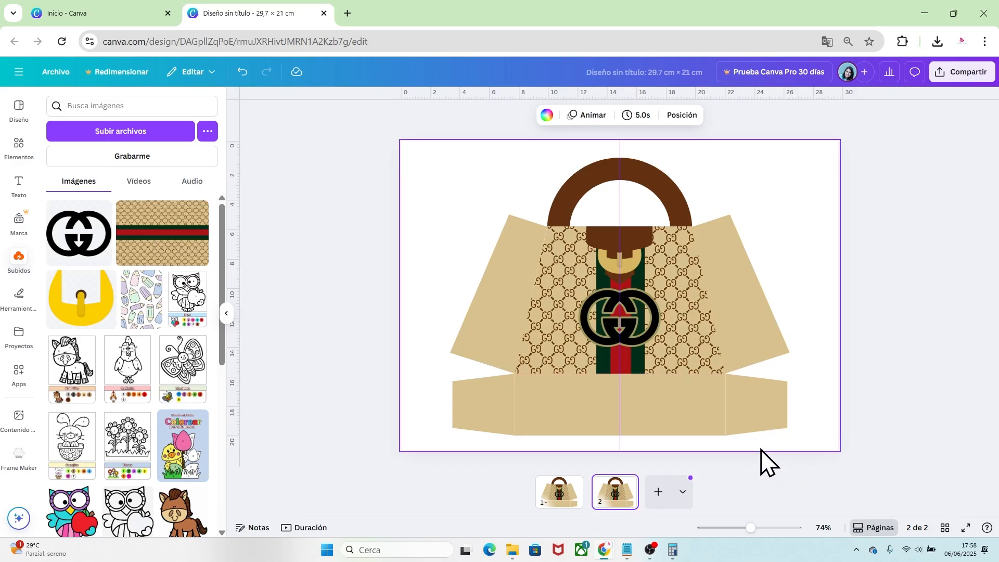
On the second page, delete the two small tabs at either end of the handbag's bottom strip.
{"action": "left_click", "coordinate": [486, 403]}
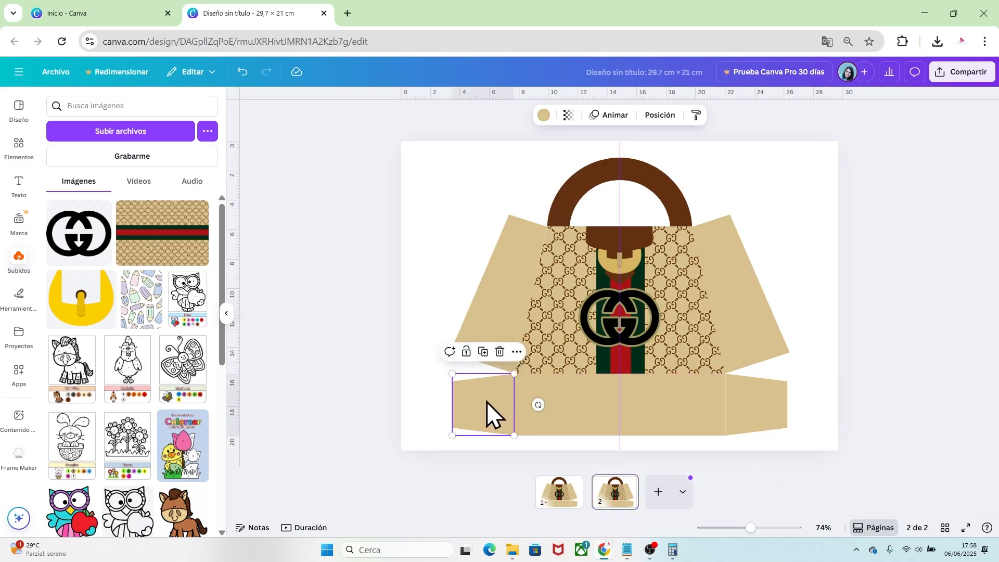
{"action": "key", "text": "Delete"}
{"action": "left_click", "coordinate": [768, 401]}
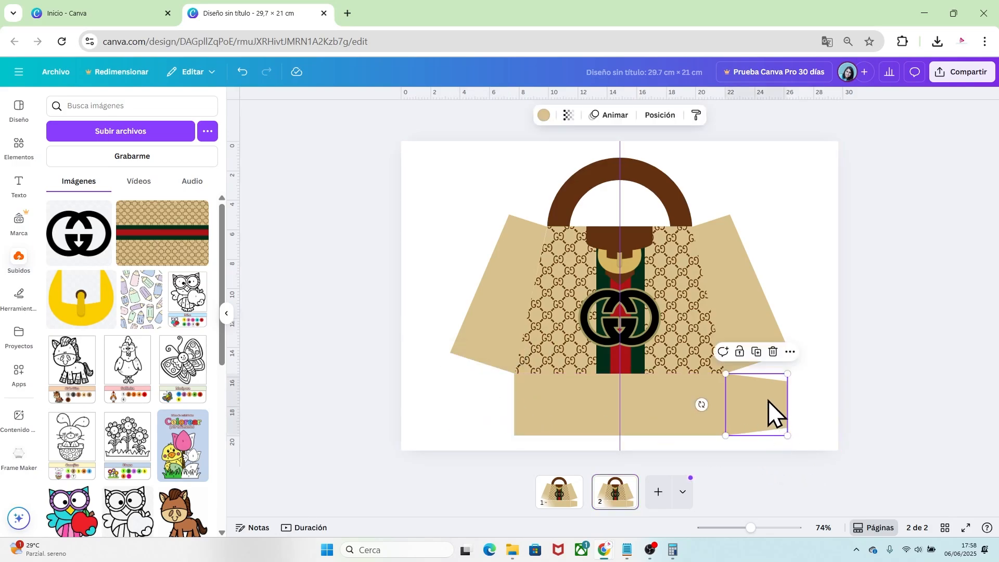
{"action": "key", "text": "Delete"}
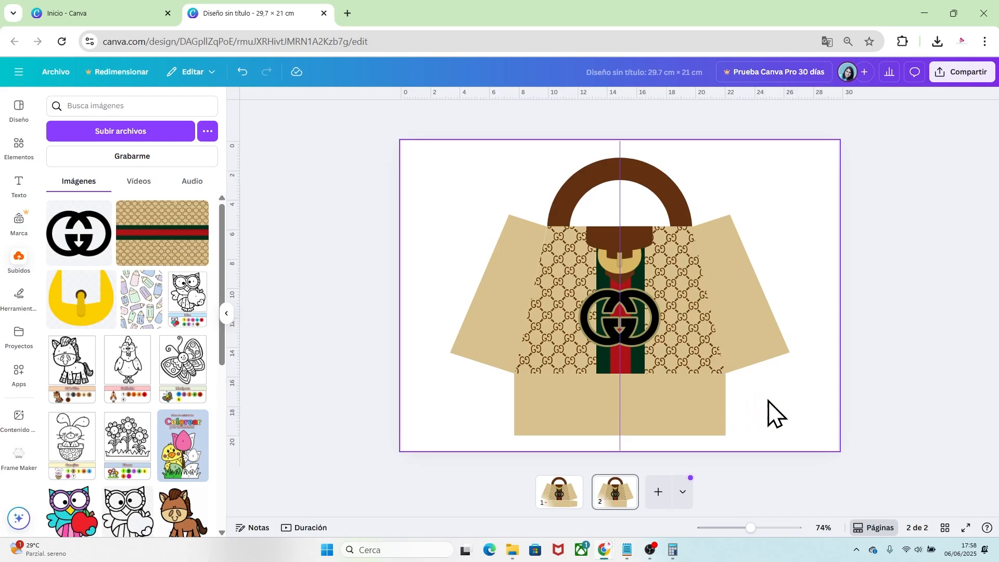
Remove the Gucci logo, brown flap, gold buckle and brown strap piece from the handbag on the second page.
{"action": "left_click", "coordinate": [645, 333]}
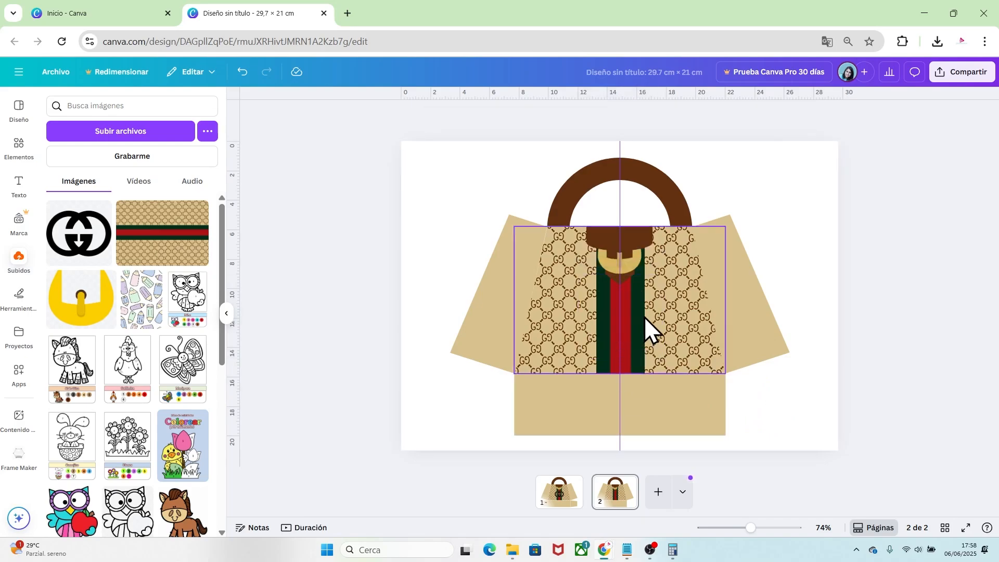
{"action": "left_click", "coordinate": [610, 238]}
{"action": "key", "text": "Delete"}
{"action": "left_click", "coordinate": [608, 242]}
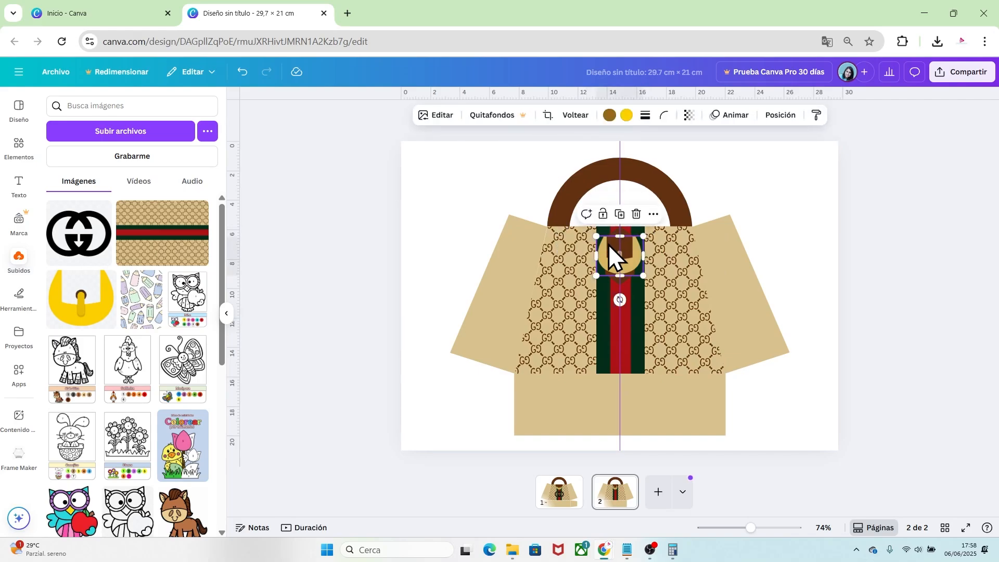
{"action": "key", "text": "Delete"}
{"action": "left_click", "coordinate": [608, 244]}
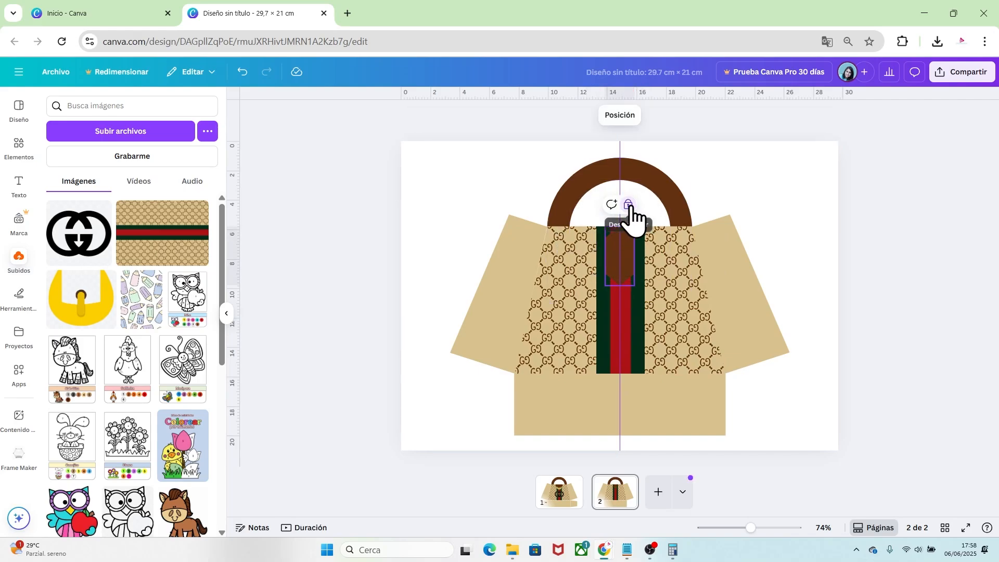
{"action": "key", "text": "Delete"}
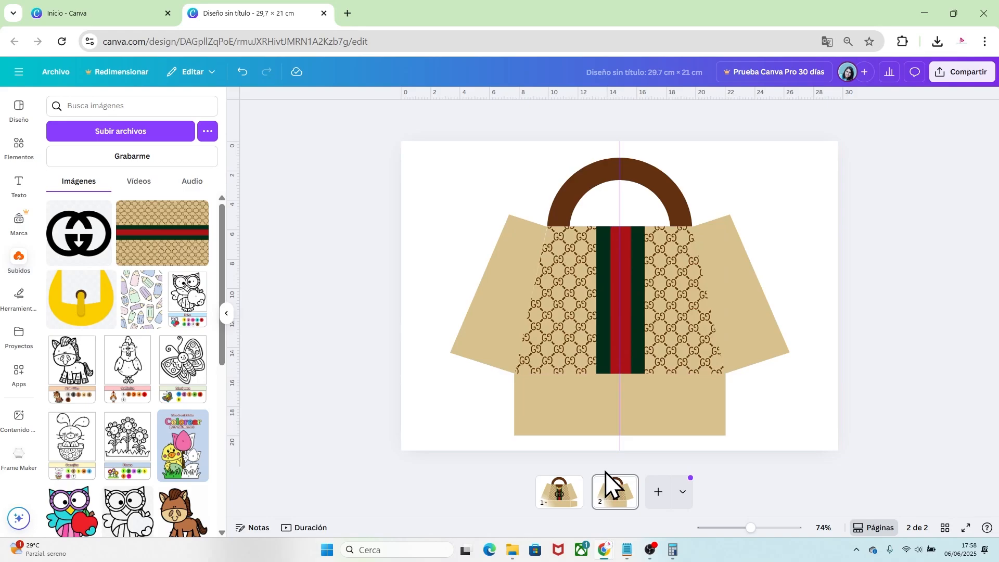
Download both pages as PDF para impresión and open the downloaded file to check the handbag templates.
{"action": "left_click", "coordinate": [567, 496]}
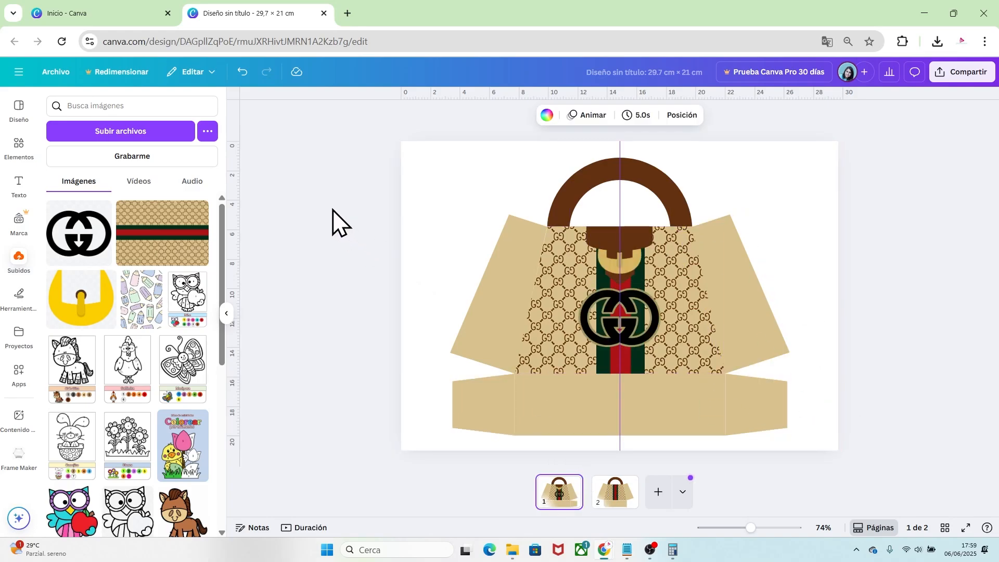
{"action": "left_click", "coordinate": [57, 74]}
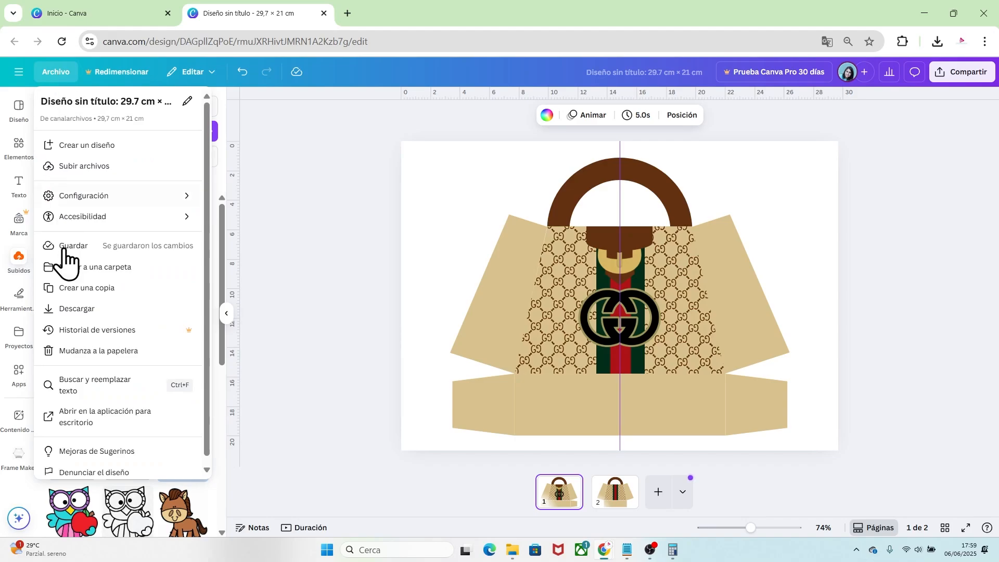
{"action": "left_click", "coordinate": [84, 310]}
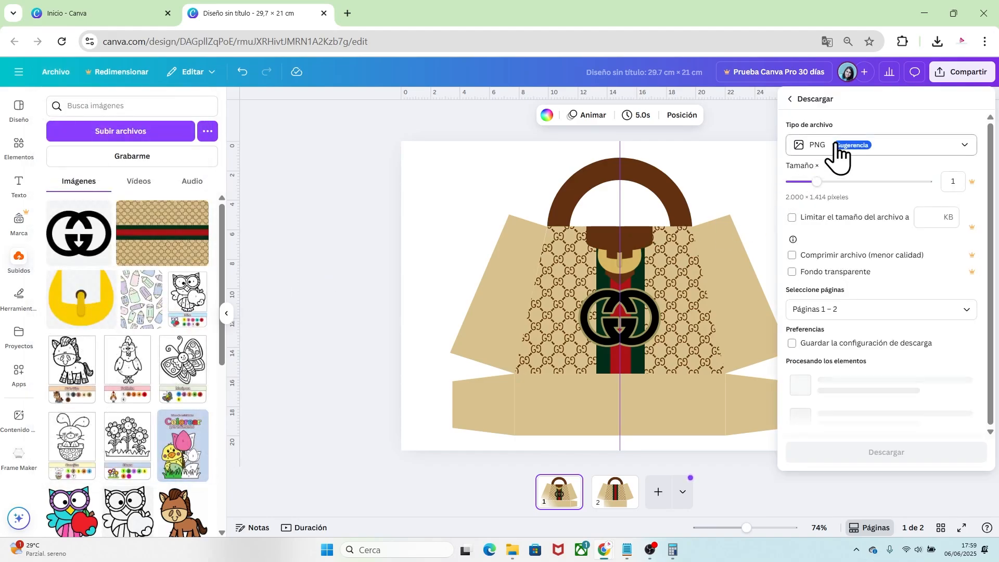
{"action": "left_click", "coordinate": [891, 151]}
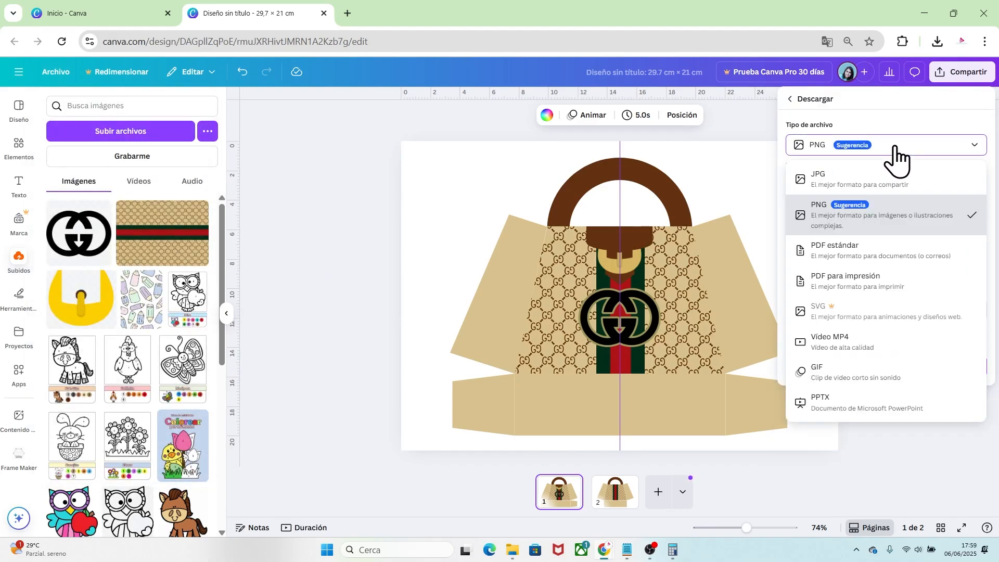
{"action": "left_click", "coordinate": [850, 280]}
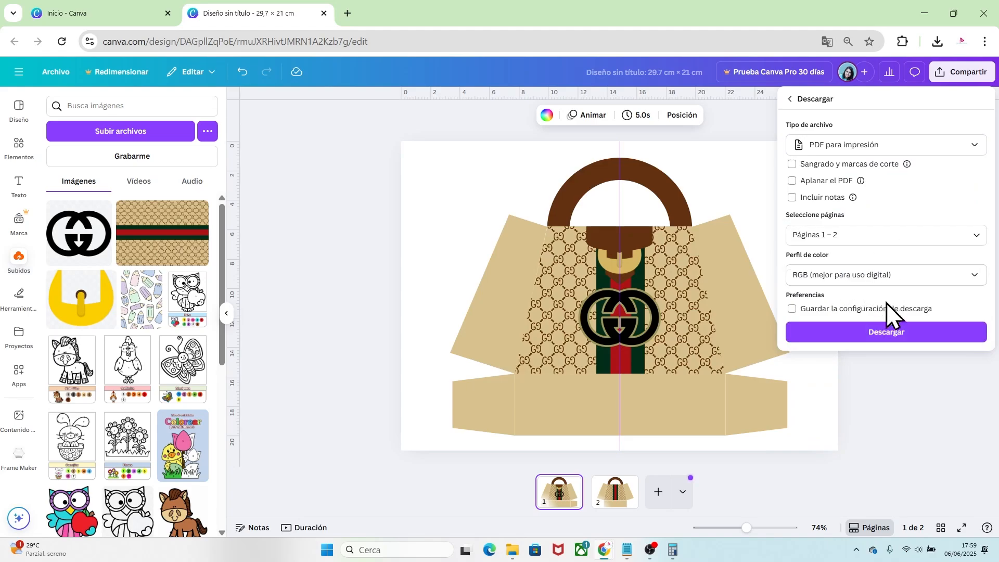
{"action": "left_click", "coordinate": [879, 335]}
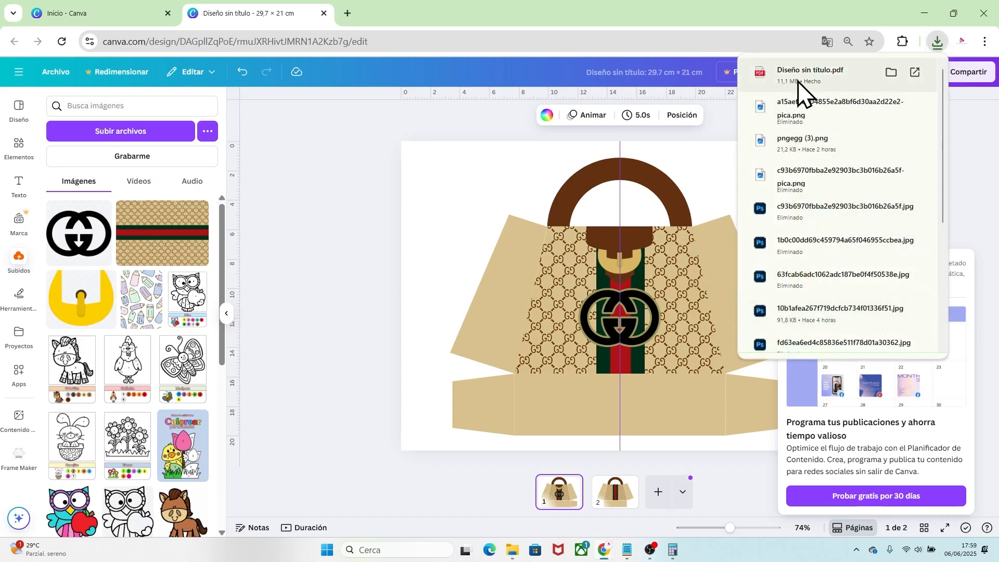
{"action": "left_click", "coordinate": [798, 81]}
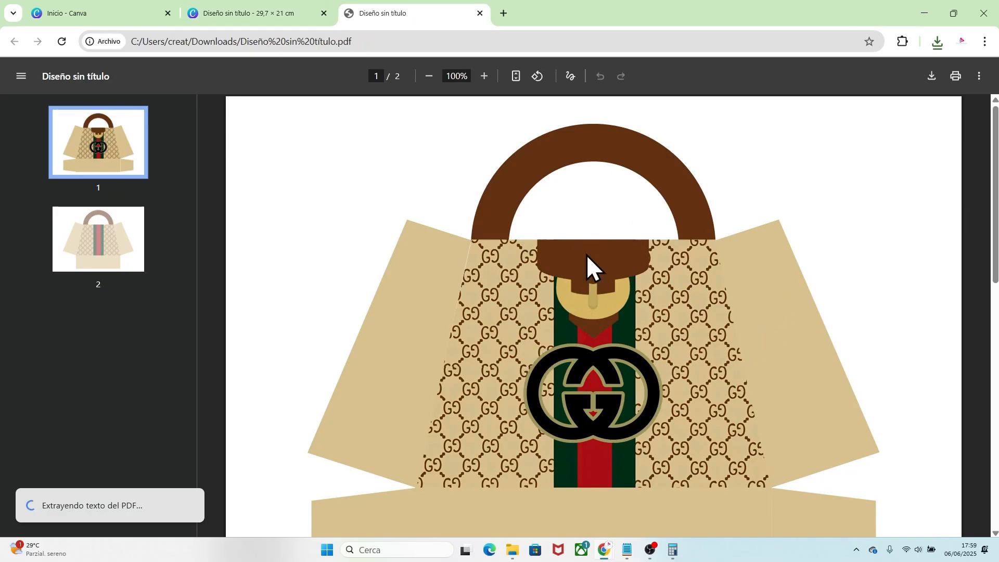
{"action": "left_click_drag", "start_coordinate": [996, 180], "coordinate": [991, 401]}
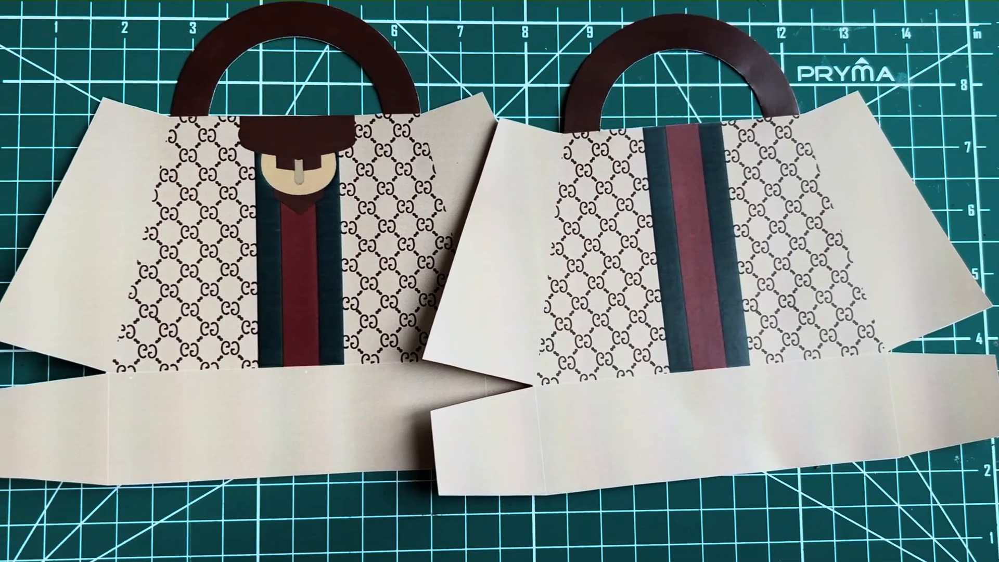